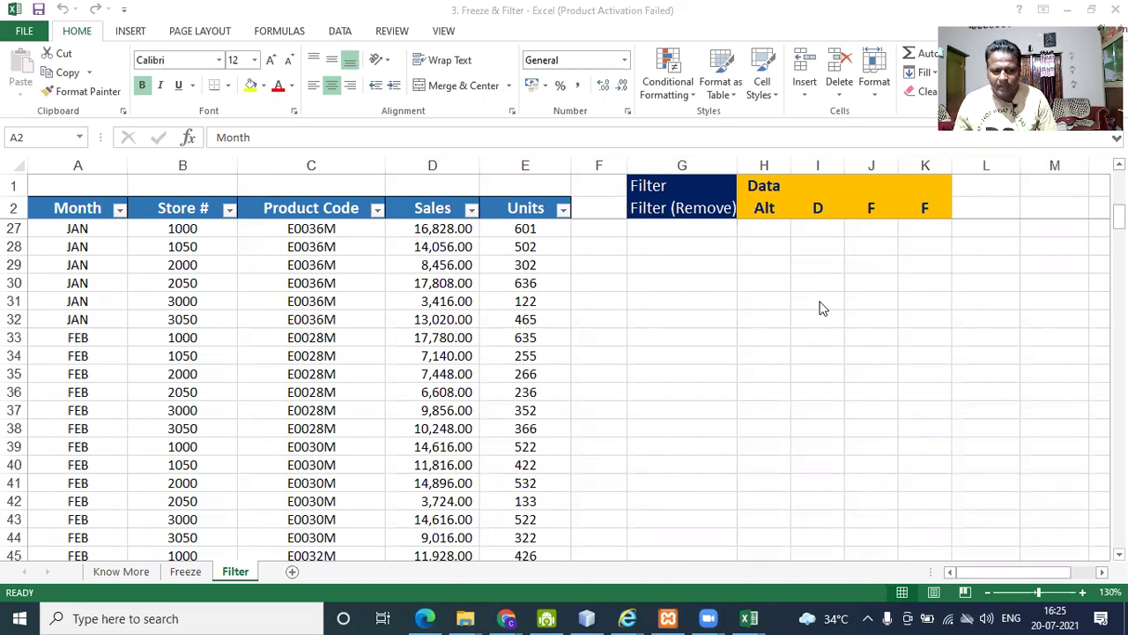
Look through the month, store, product code, sales and units records on the Filter sheet.
scroll(388, 304, down, 13)
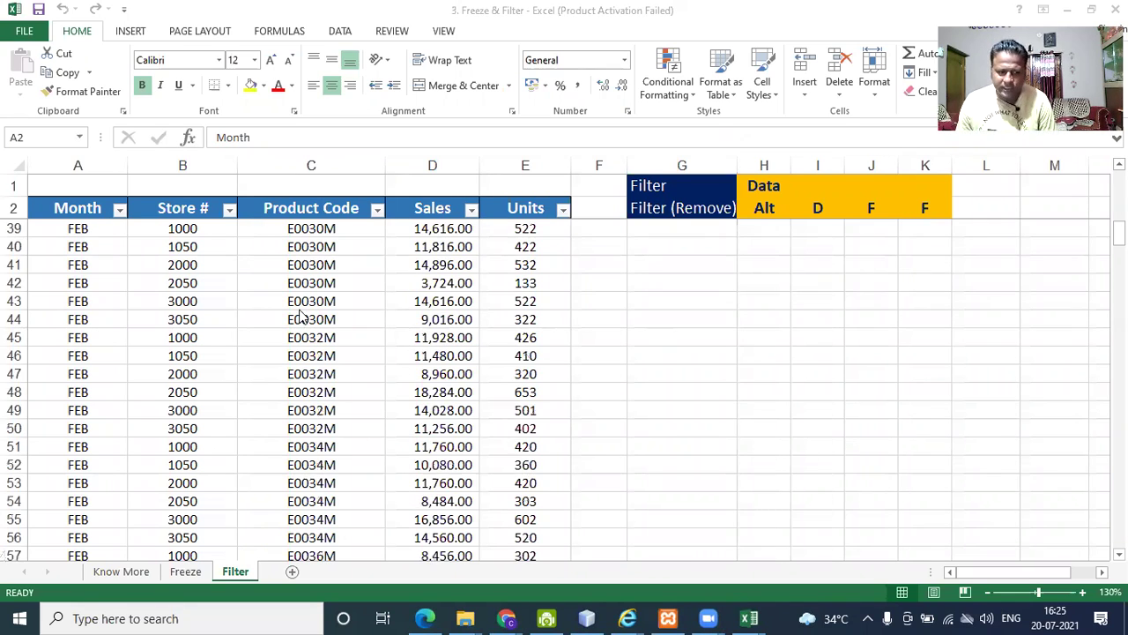
scroll(84, 313, down, 4)
scroll(88, 312, down, 20)
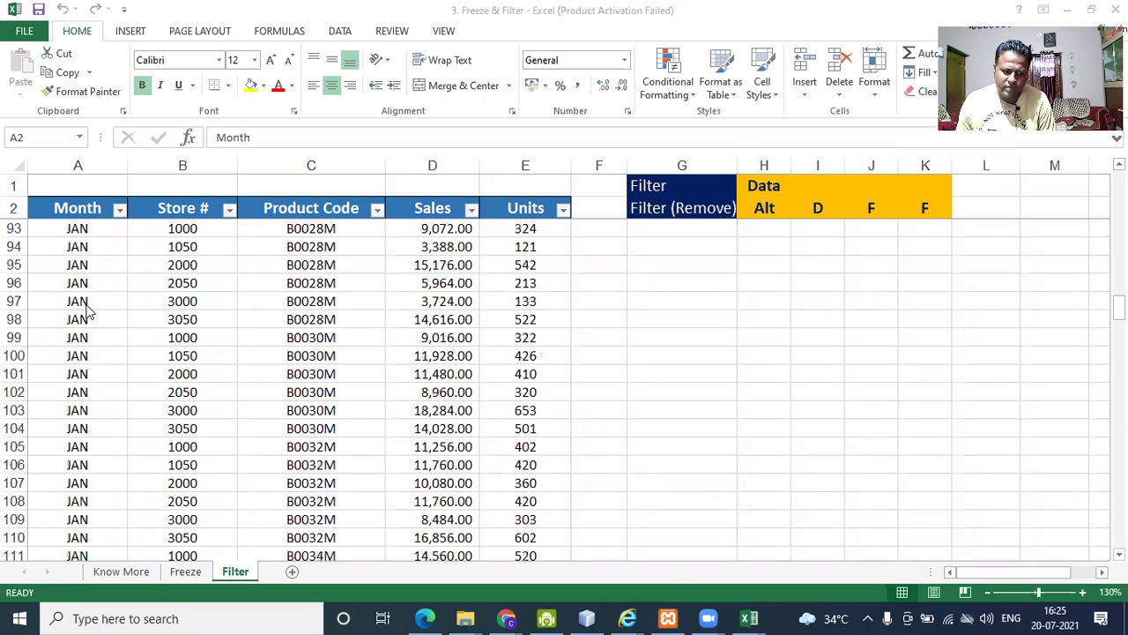
scroll(120, 329, down, 16)
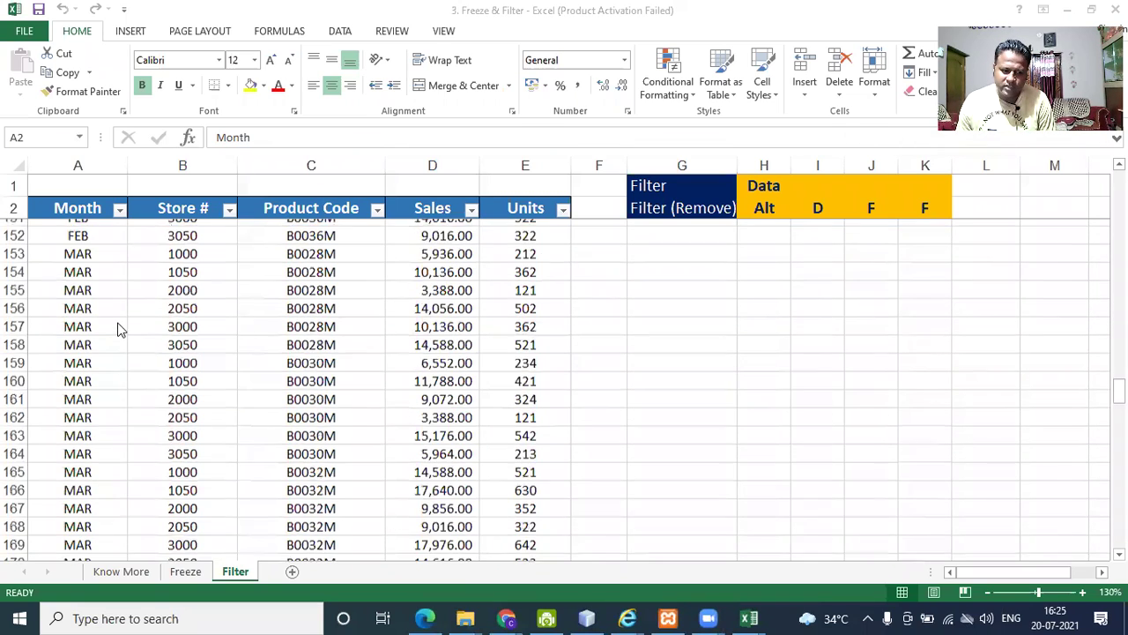
scroll(128, 326, up, 4)
scroll(126, 327, up, 20)
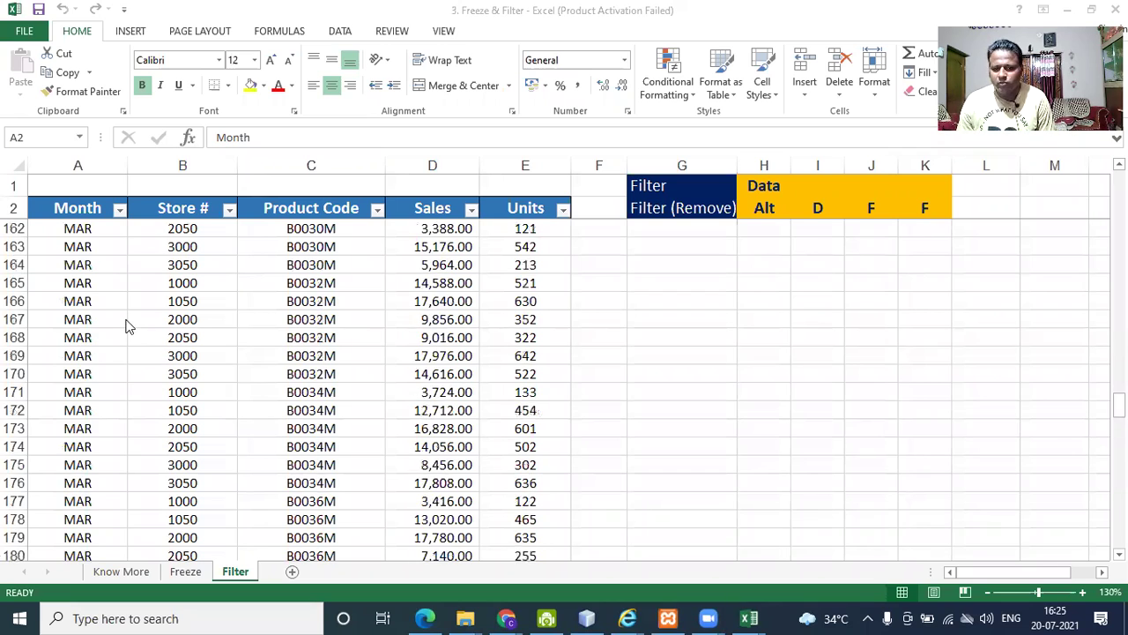
scroll(126, 326, up, 16)
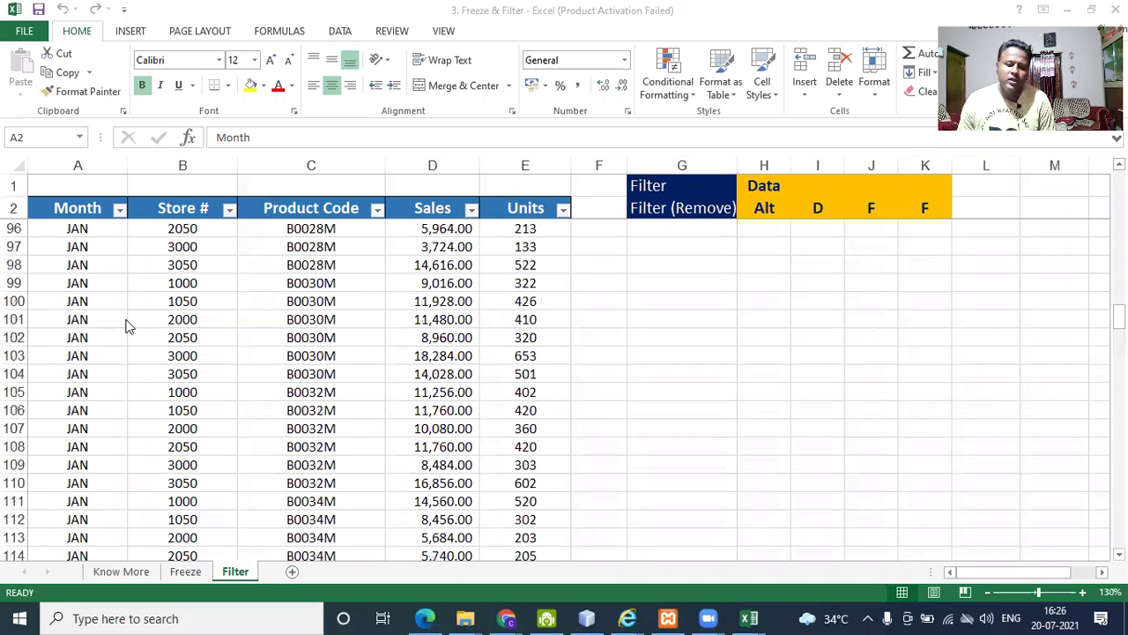
scroll(126, 326, up, 14)
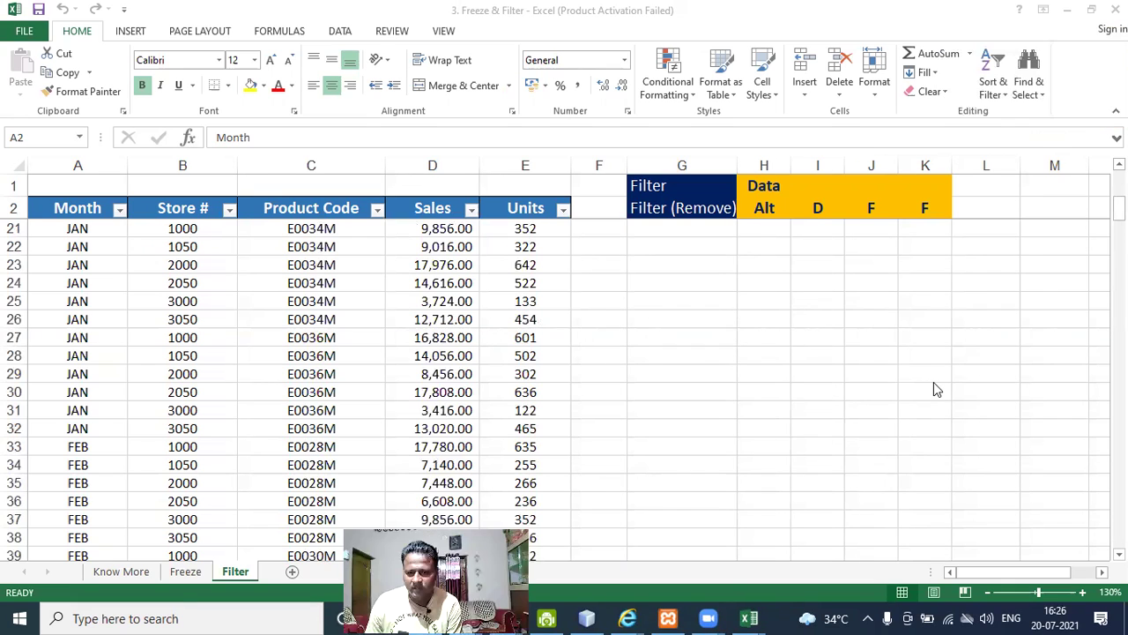
Remove the filter from the header row of the sales table.
click(13, 206)
click(12, 207)
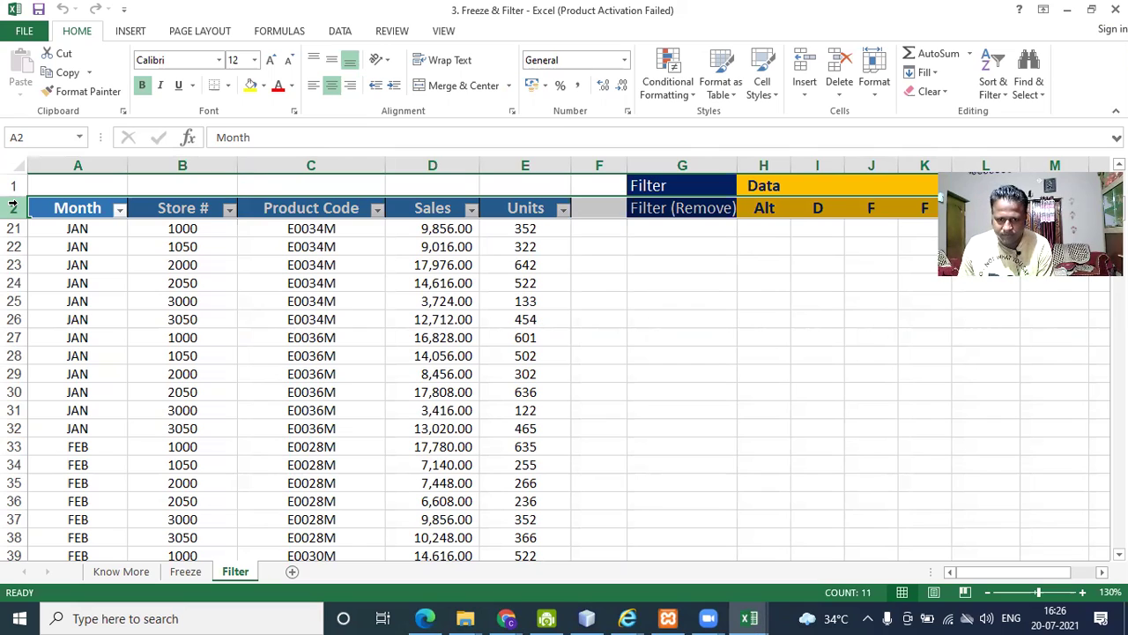
click(1002, 95)
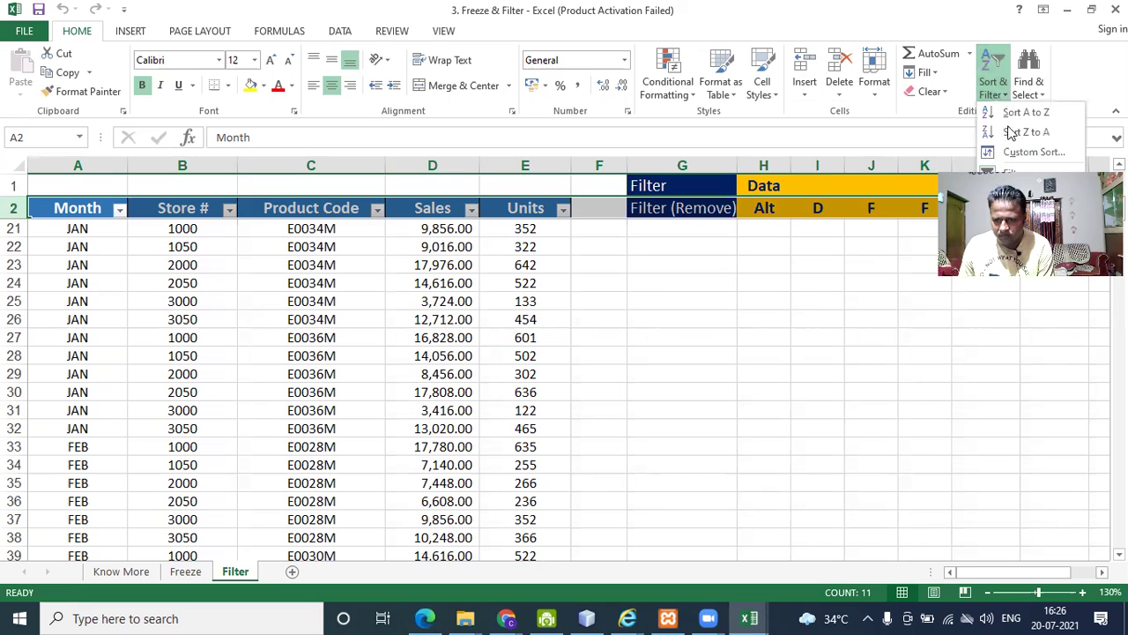
click(1011, 170)
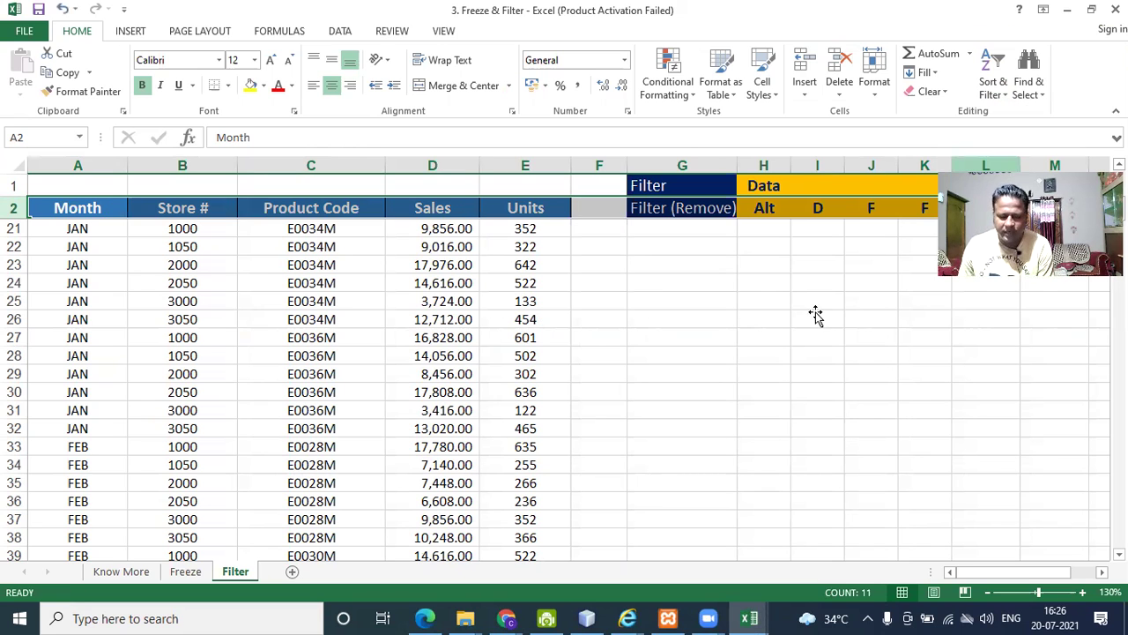
click(815, 315)
scroll(211, 355, down, 4)
scroll(211, 355, down, 5)
scroll(217, 347, up, 11)
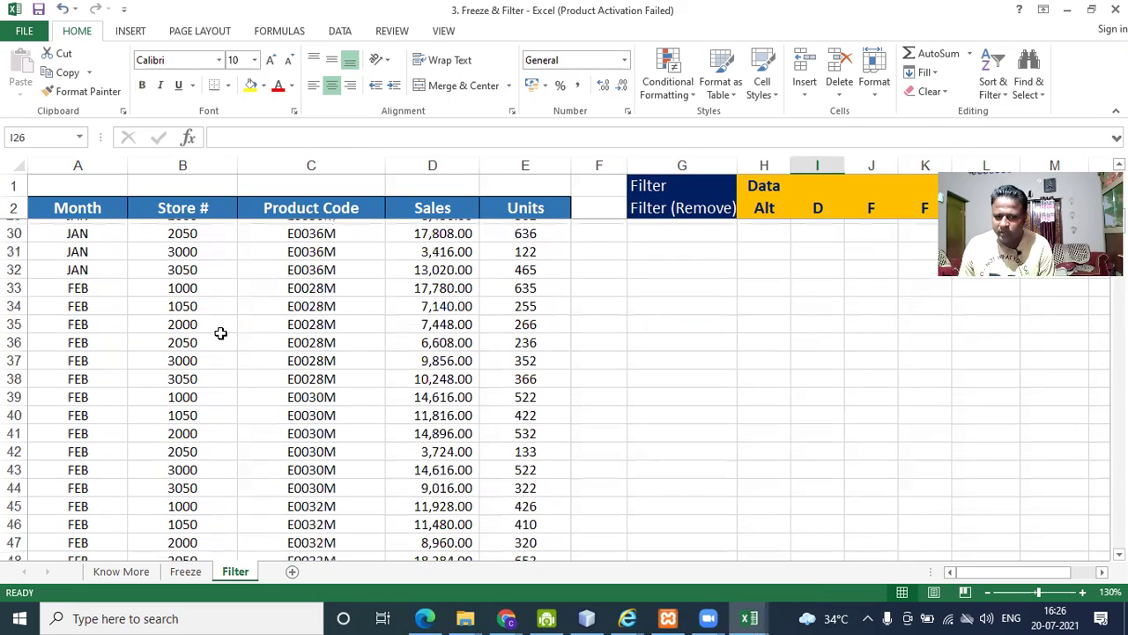
Apply a filter to the whole of row 2, containing the table headers.
click(16, 210)
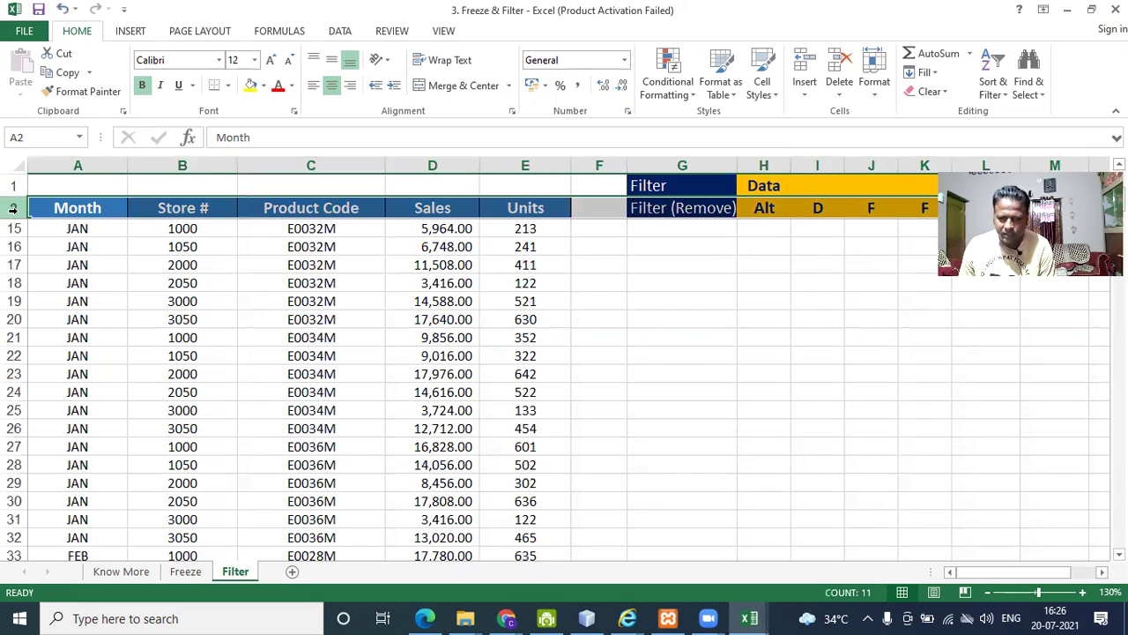
click(994, 86)
click(1012, 171)
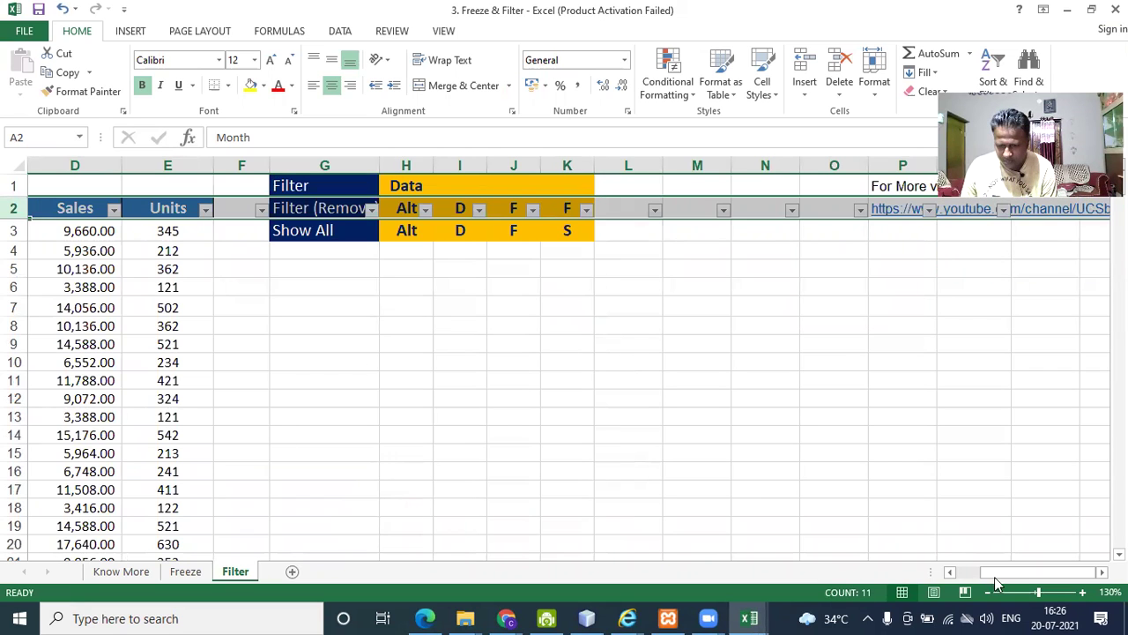
click(644, 397)
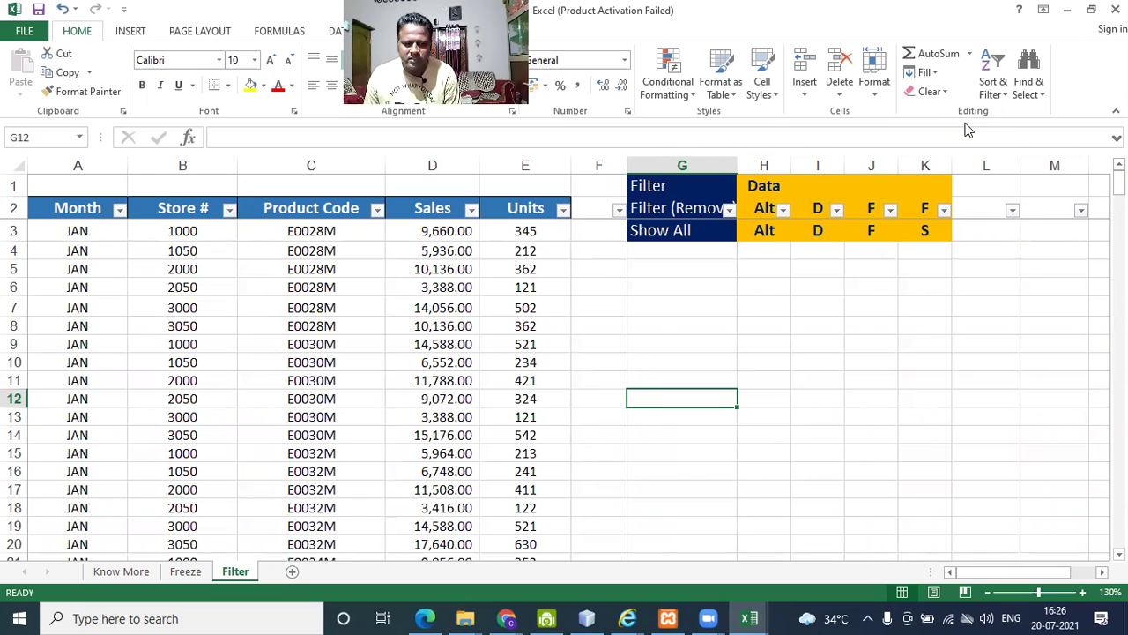
Filter the Month column so only JAN records are shown, and look through them.
click(119, 209)
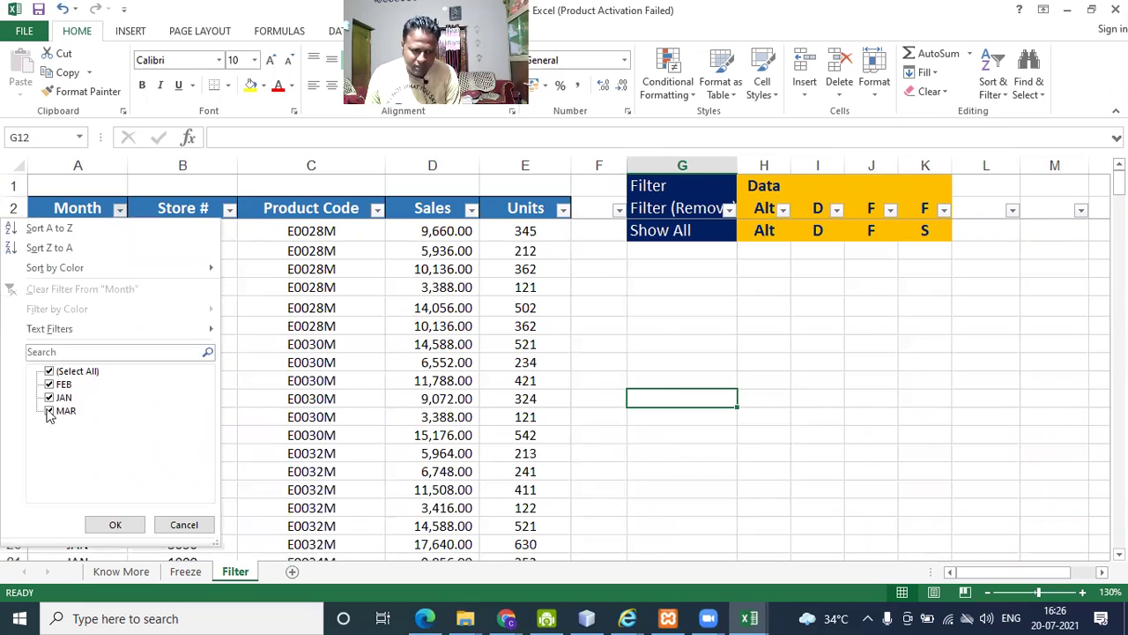
click(50, 371)
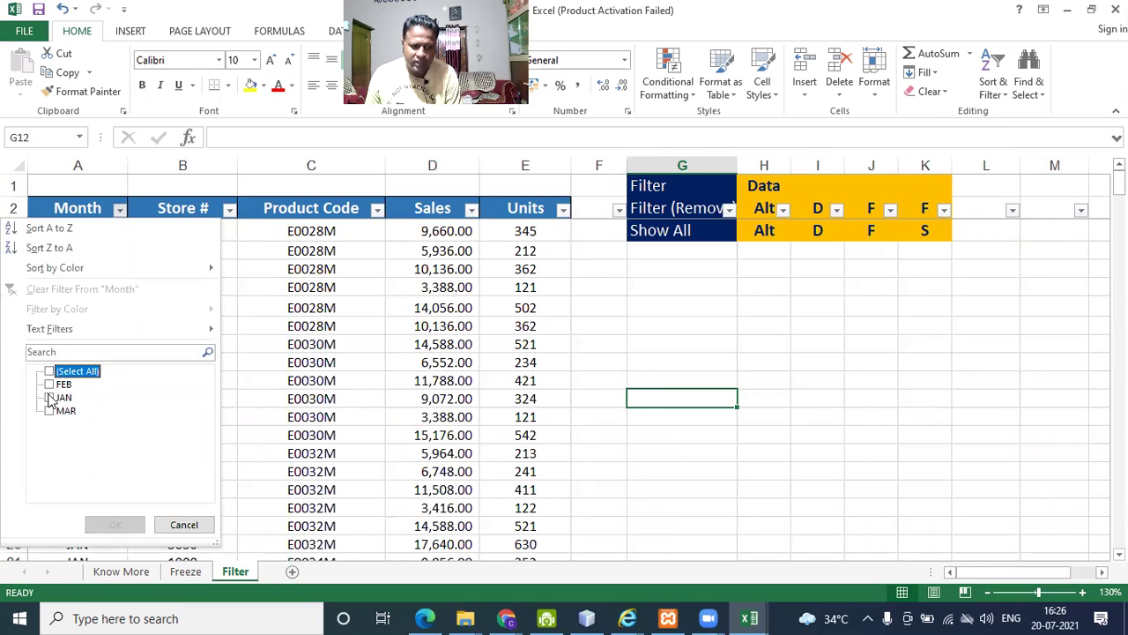
click(50, 397)
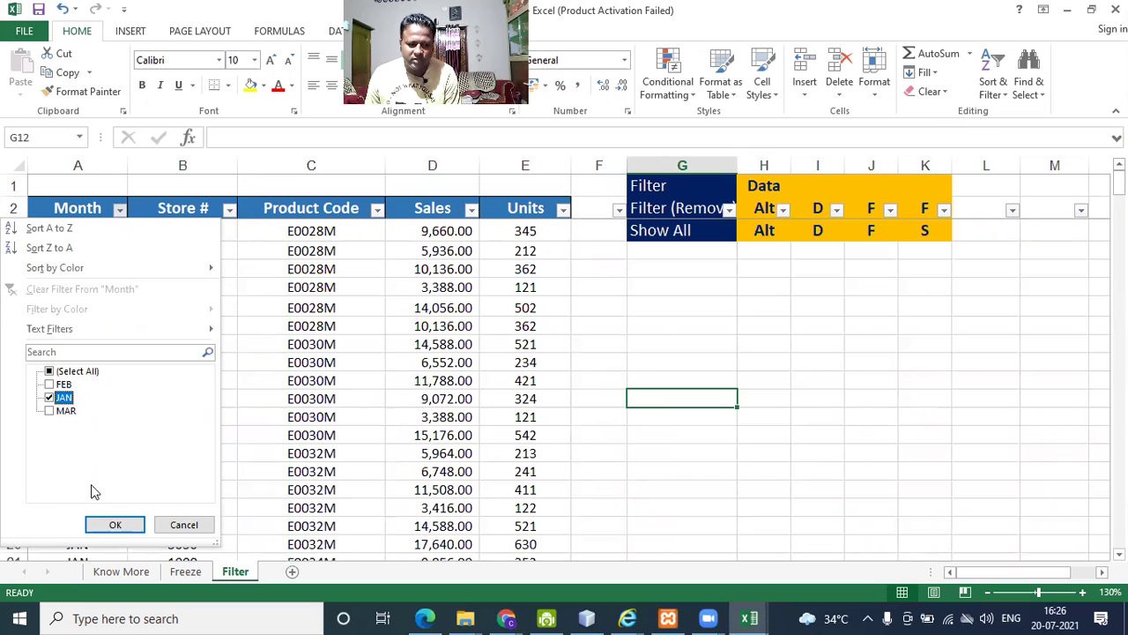
click(115, 525)
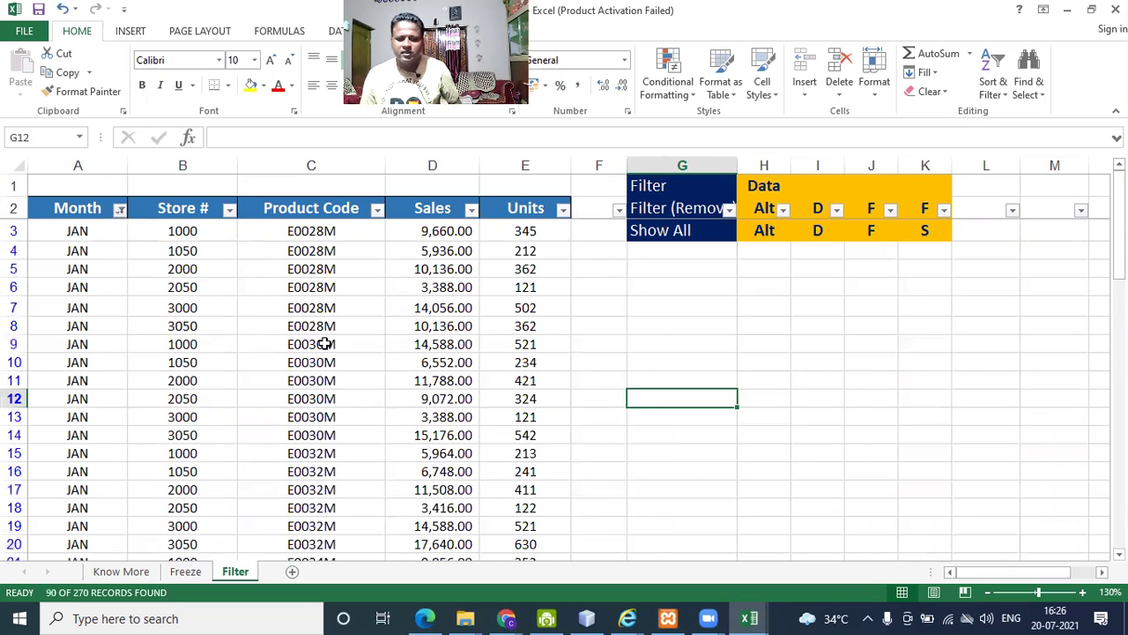
scroll(317, 344, down, 20)
scroll(325, 337, down, 6)
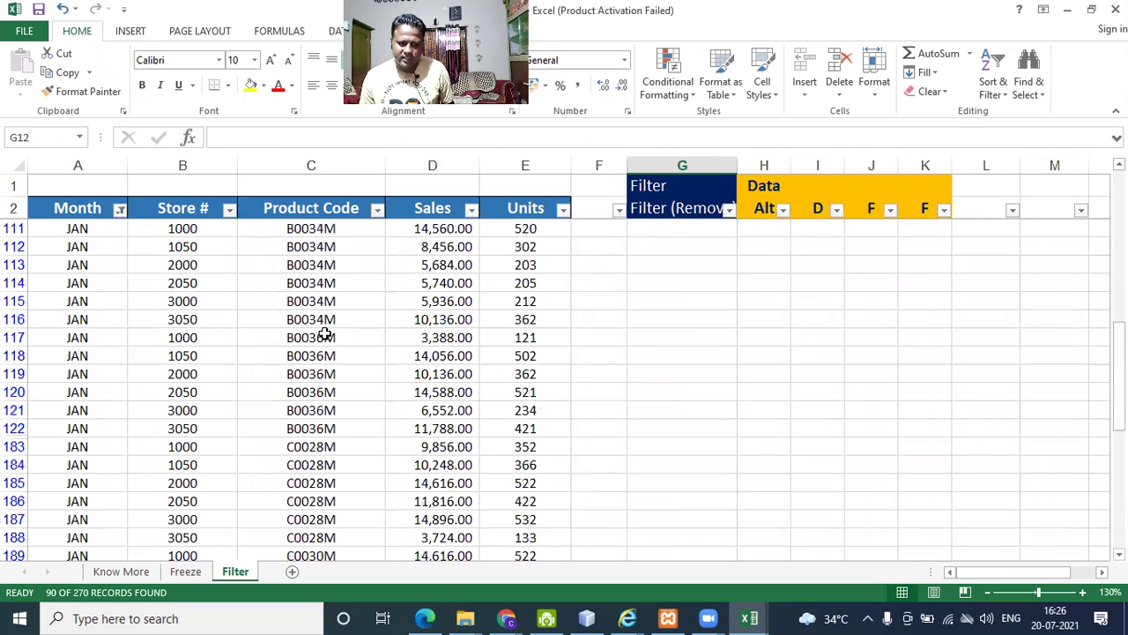
scroll(363, 330, up, 20)
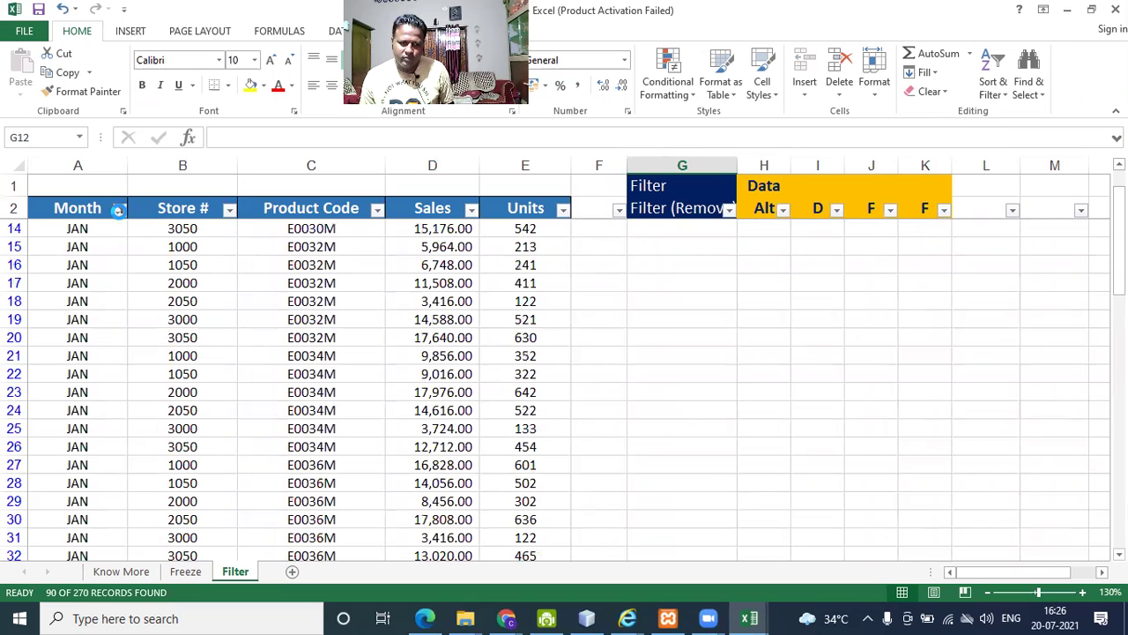
Reselect all months in the Month column filter to show every record.
click(120, 210)
click(50, 371)
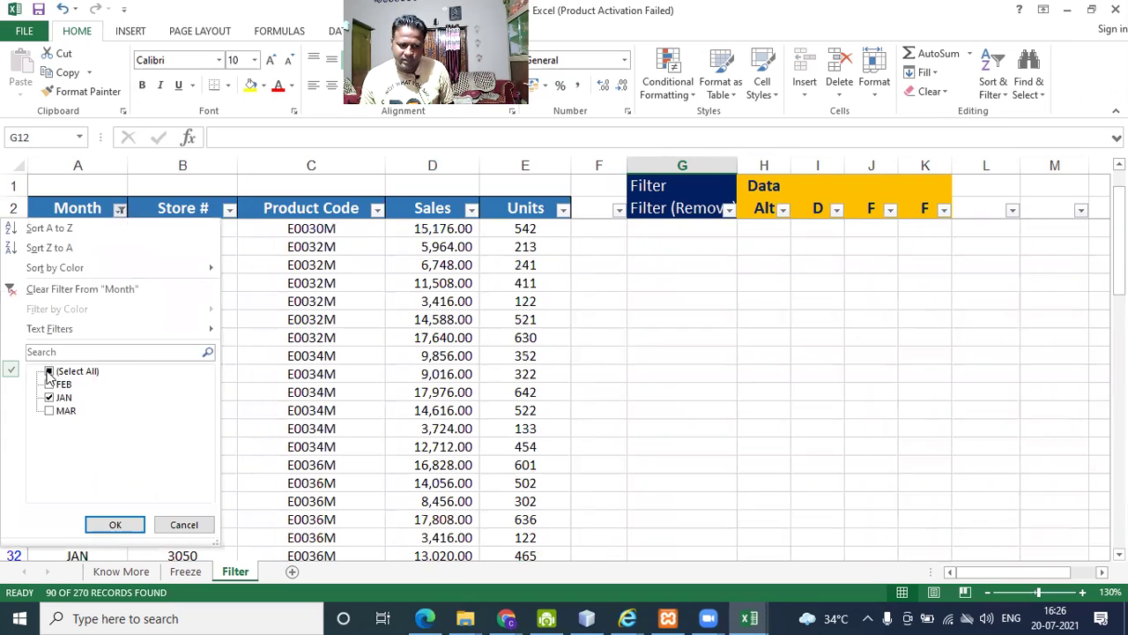
click(117, 524)
click(722, 348)
scroll(449, 302, up, 4)
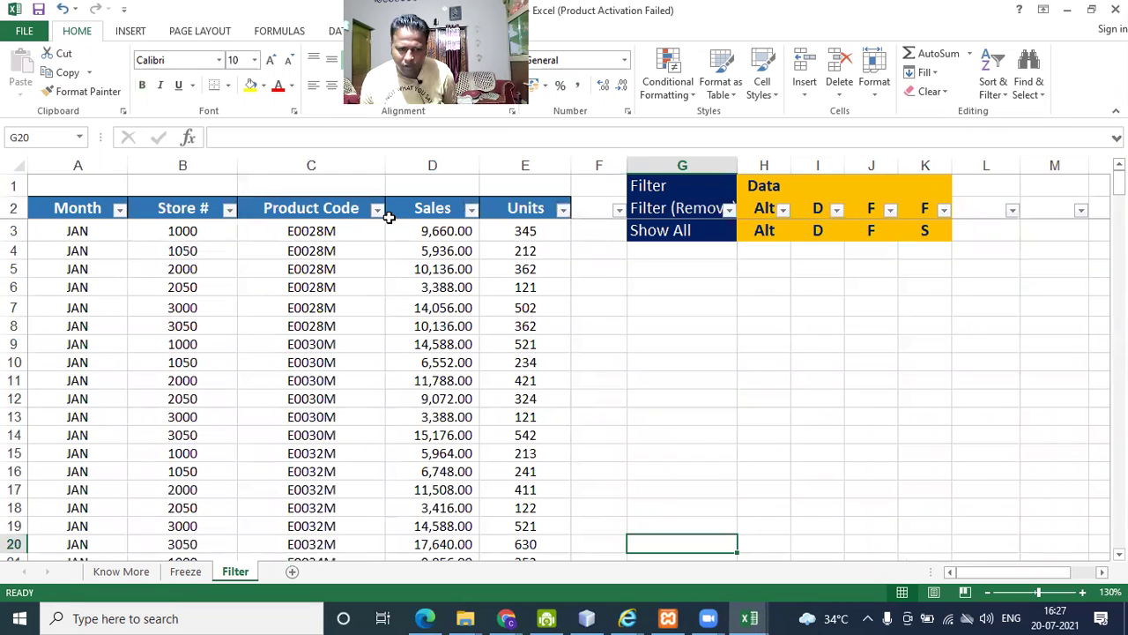
scroll(350, 305, down, 3)
scroll(351, 299, up, 3)
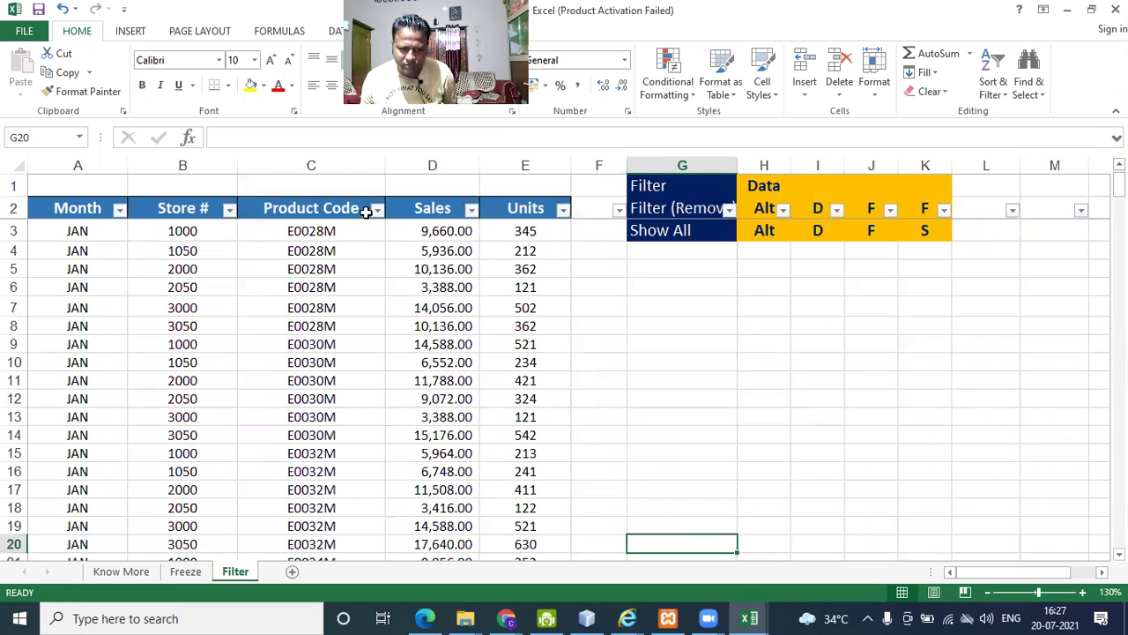
Filter the Product Code column so only C0028M records are shown.
click(376, 209)
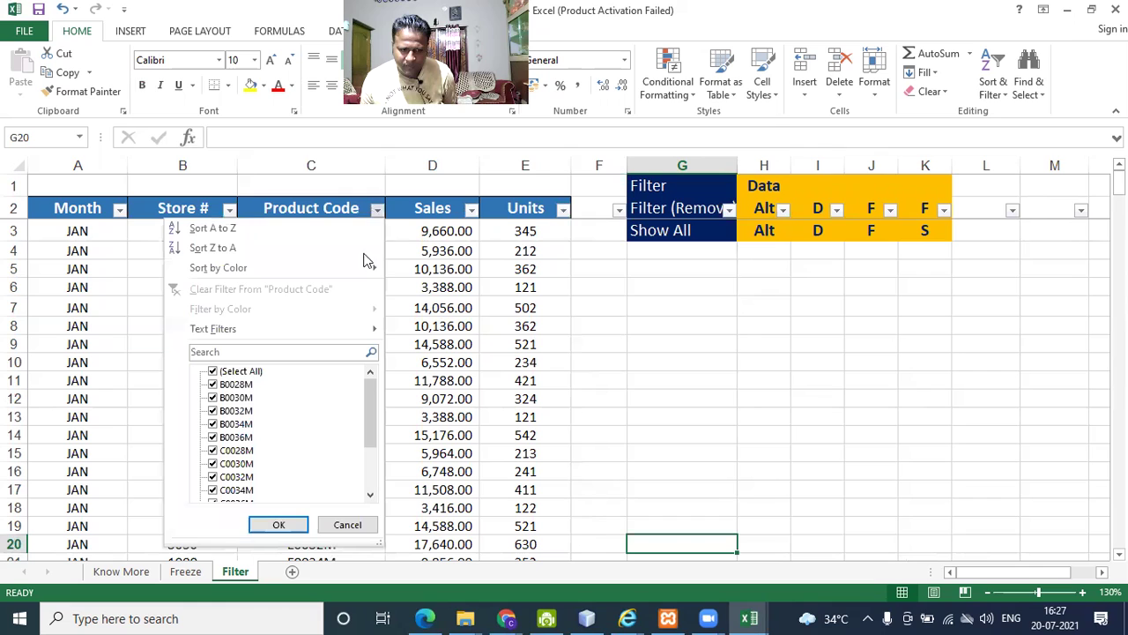
click(212, 371)
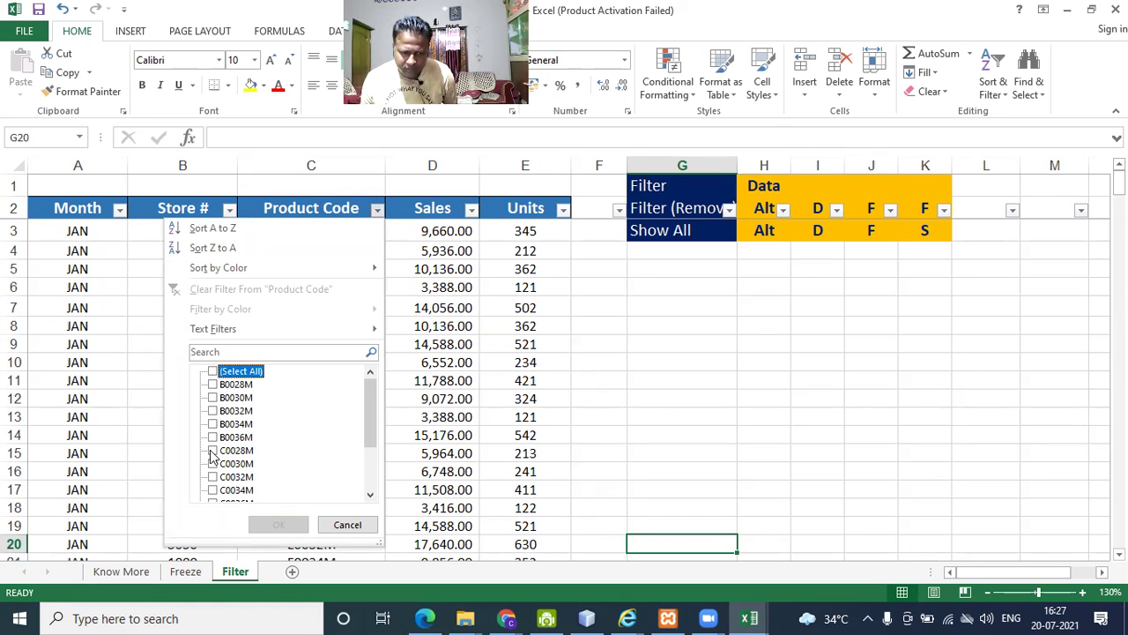
click(212, 451)
click(278, 525)
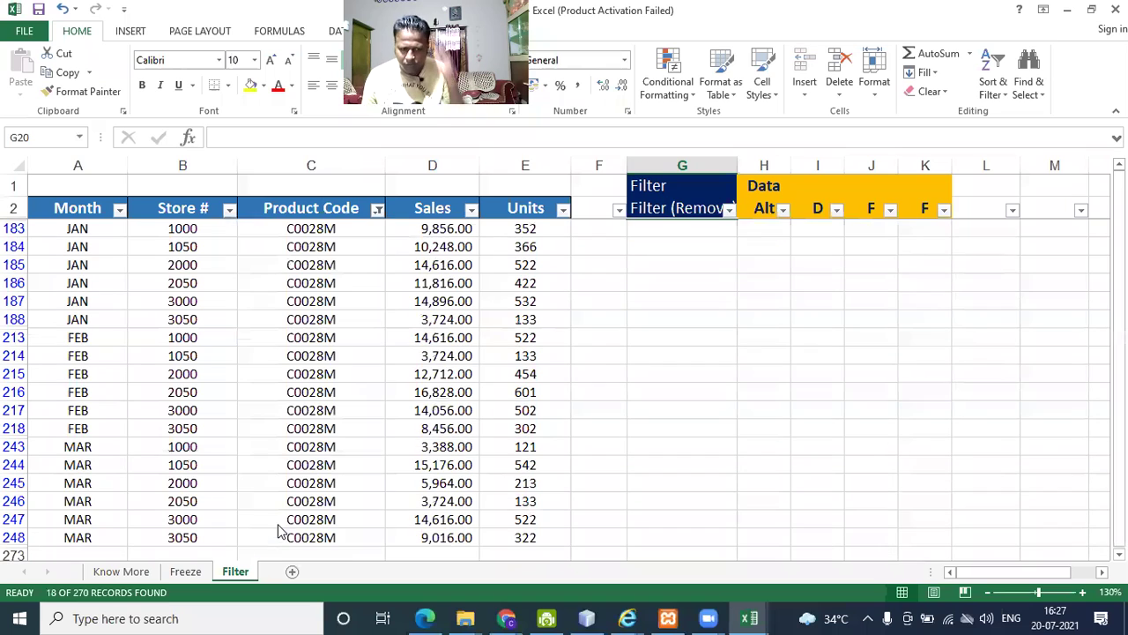
scroll(397, 405, down, 2)
scroll(493, 407, up, 2)
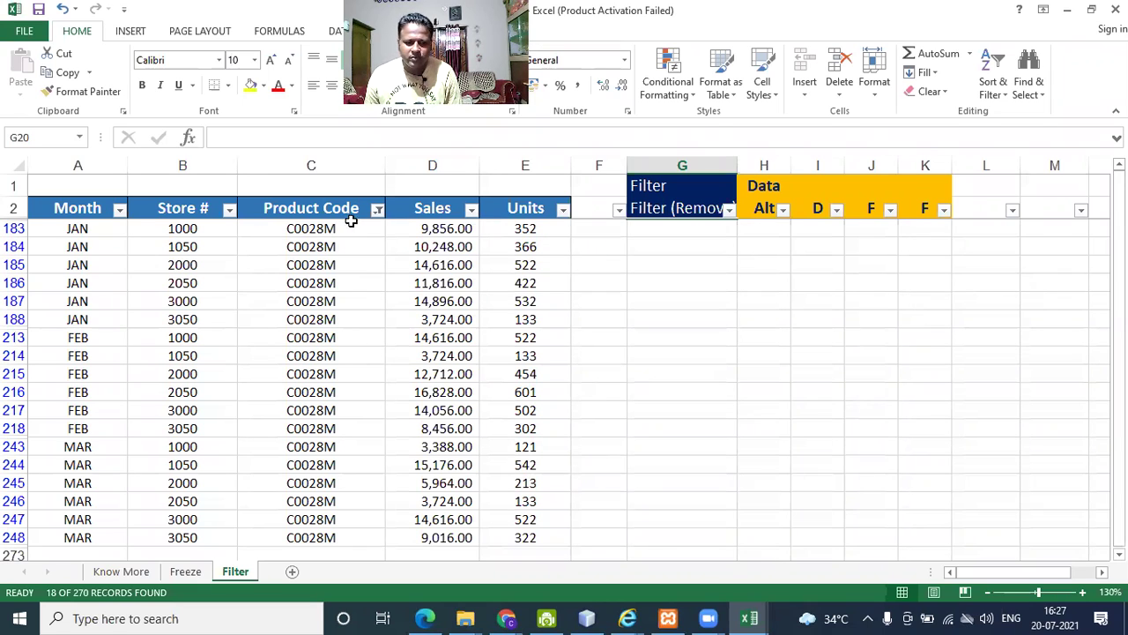
Reselect all product codes in the Product Code filter to show every record.
click(377, 209)
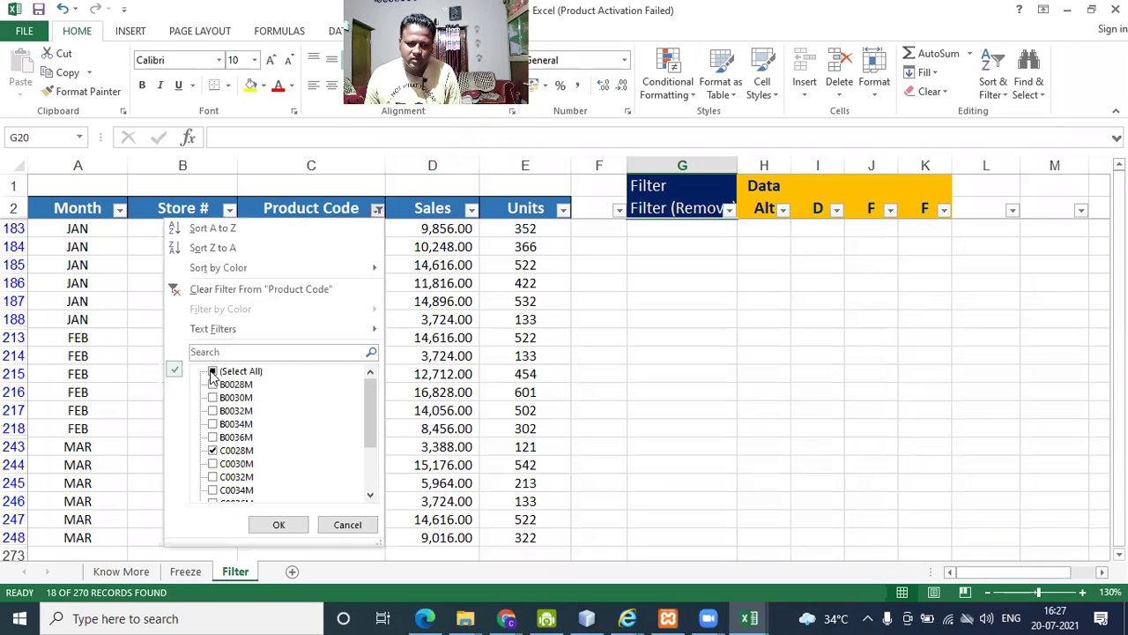
click(213, 371)
click(265, 524)
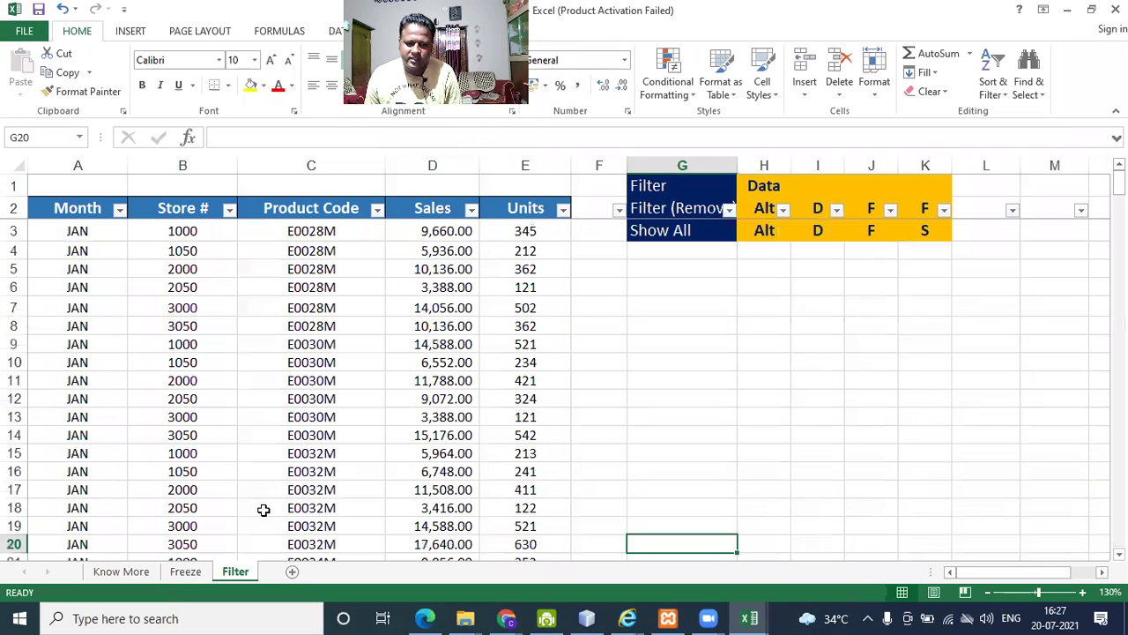
Filter the Units column so only records with 121 units are shown.
click(562, 210)
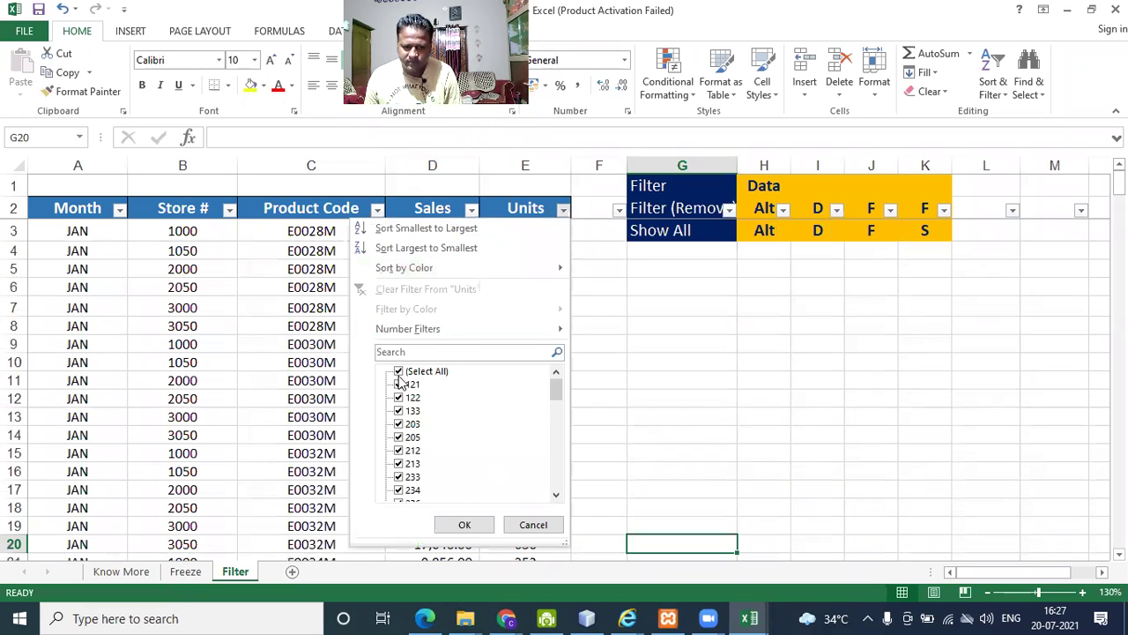
click(399, 371)
click(399, 384)
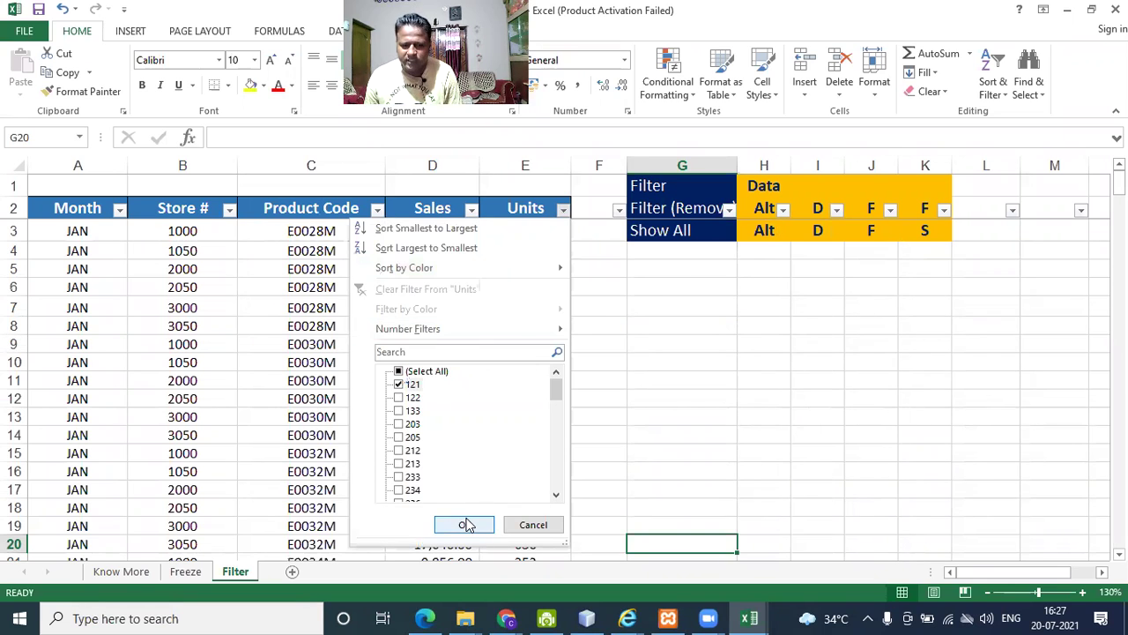
click(465, 524)
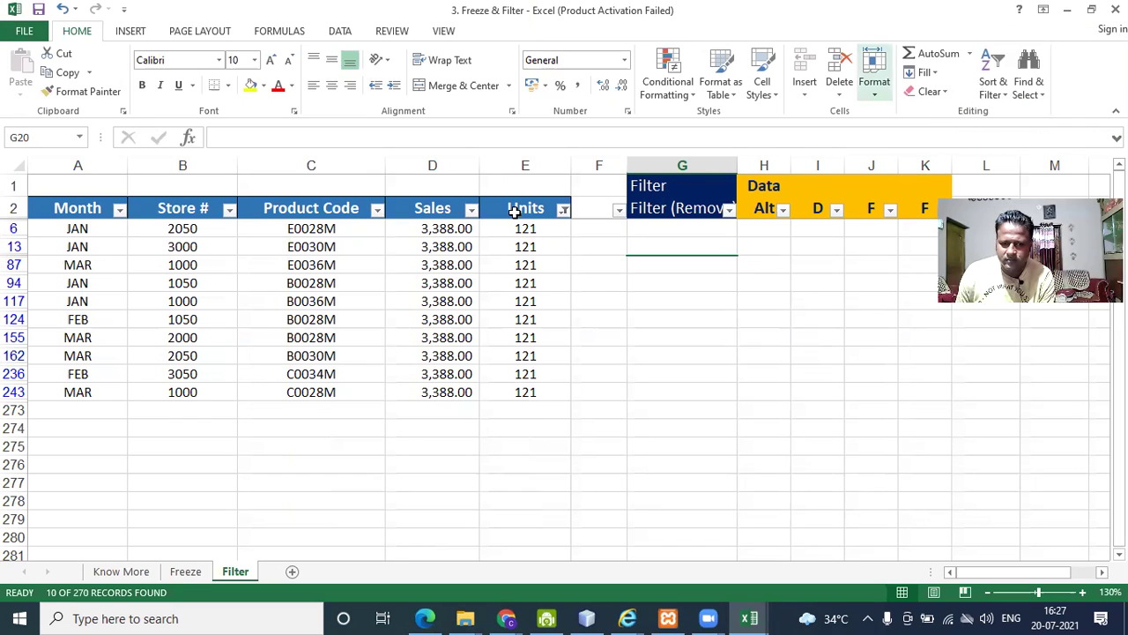
Reselect all values in the Units column filter to show every record.
click(564, 211)
click(398, 371)
click(464, 524)
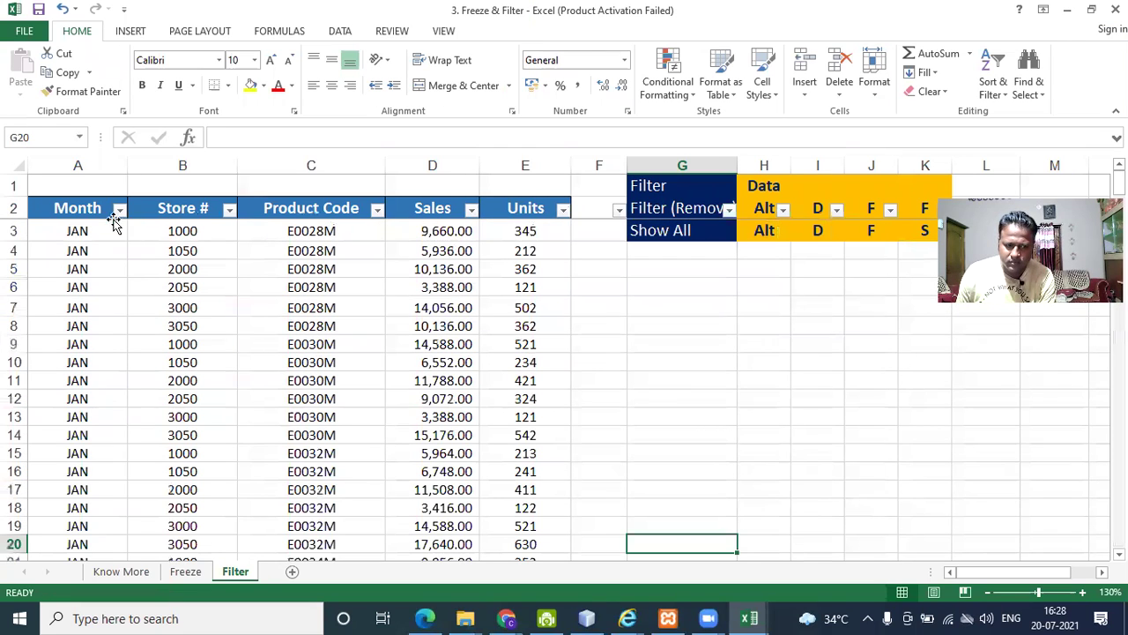
click(113, 229)
click(119, 210)
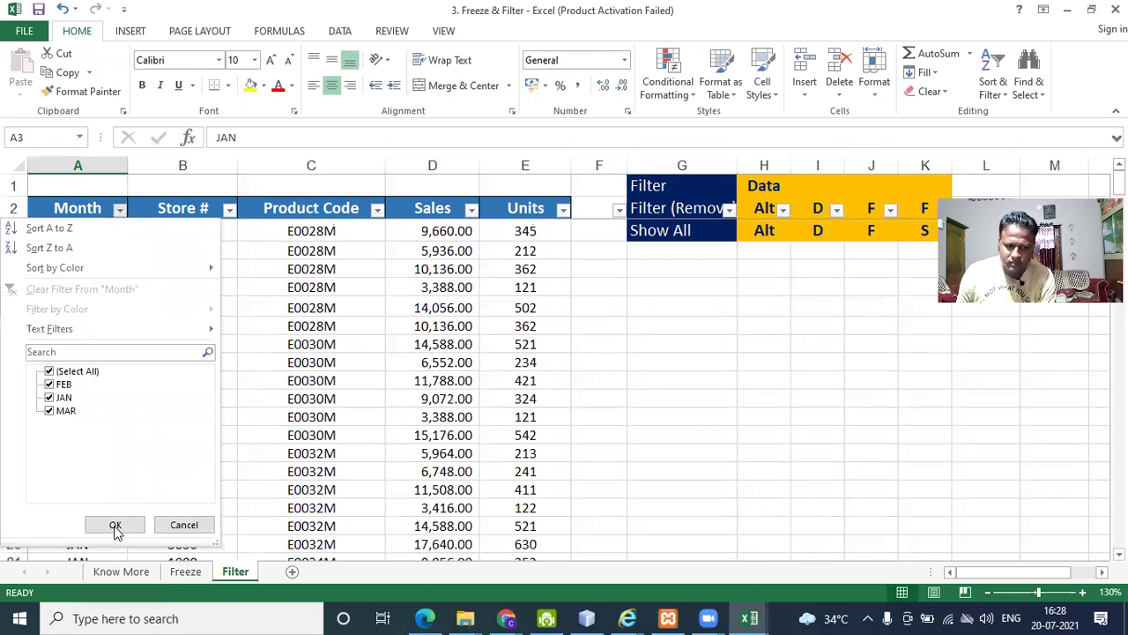
click(115, 525)
click(615, 447)
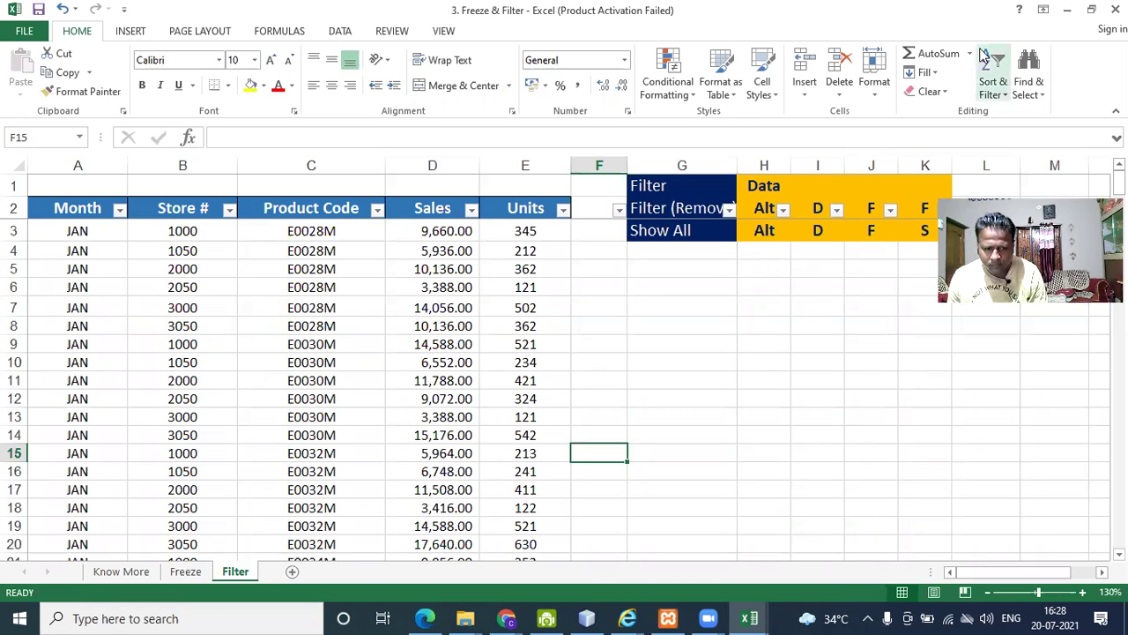
Minimize the Freeze & Filter workbook window.
click(1068, 14)
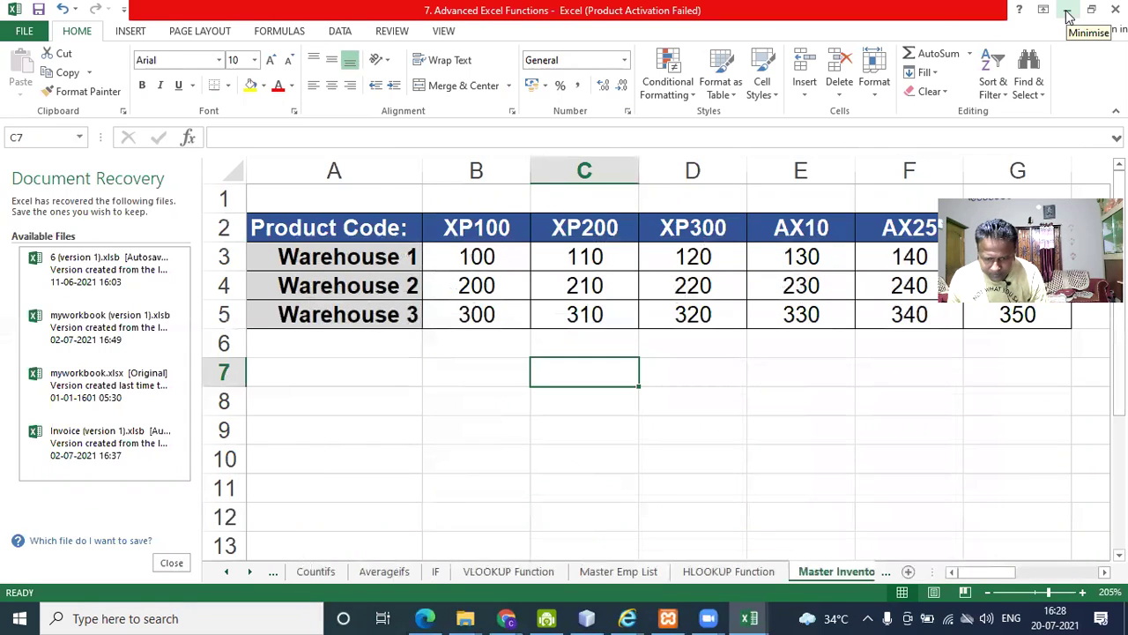
Open the "3. Sorting & Subtotals" workbook from the Session 4 folder, enable editing and go to the Sorting sheet.
click(1068, 14)
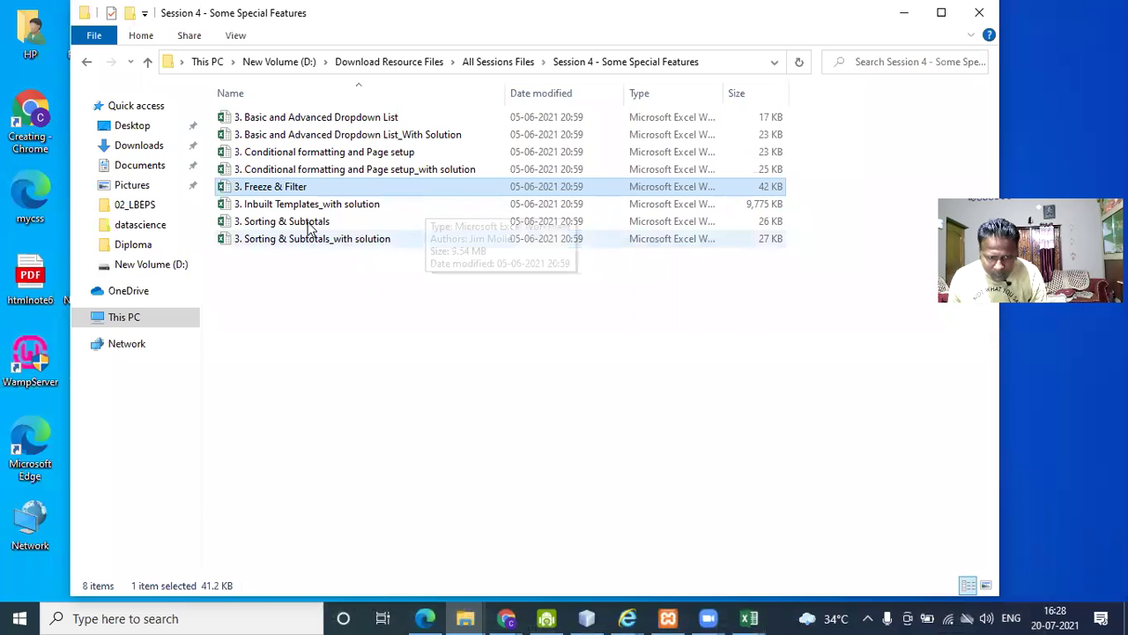
double_click(309, 227)
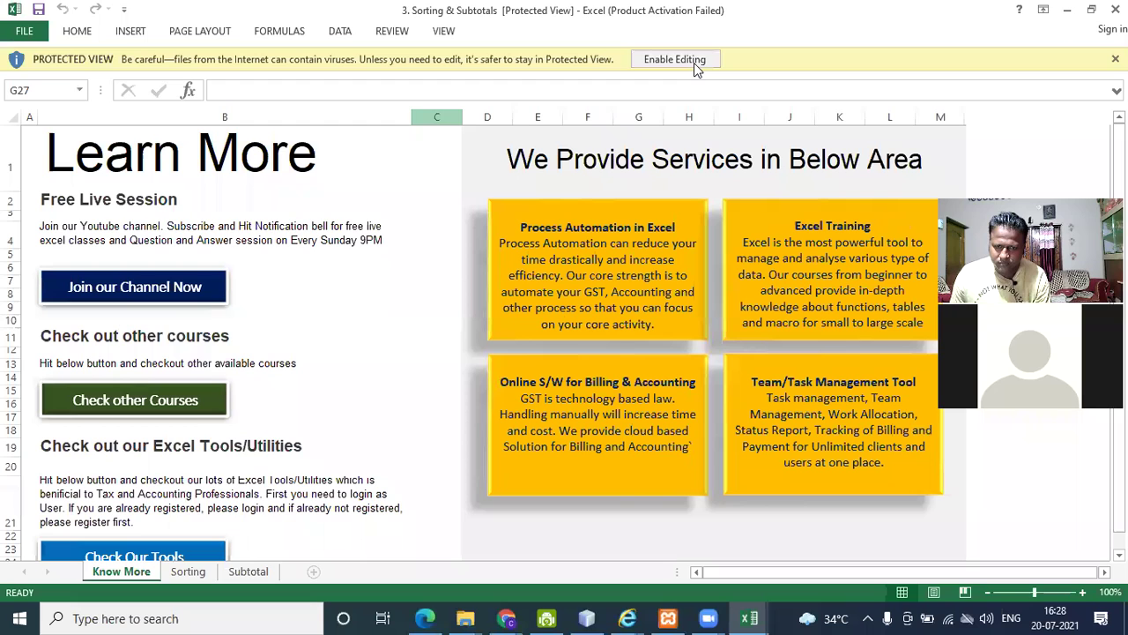
click(694, 60)
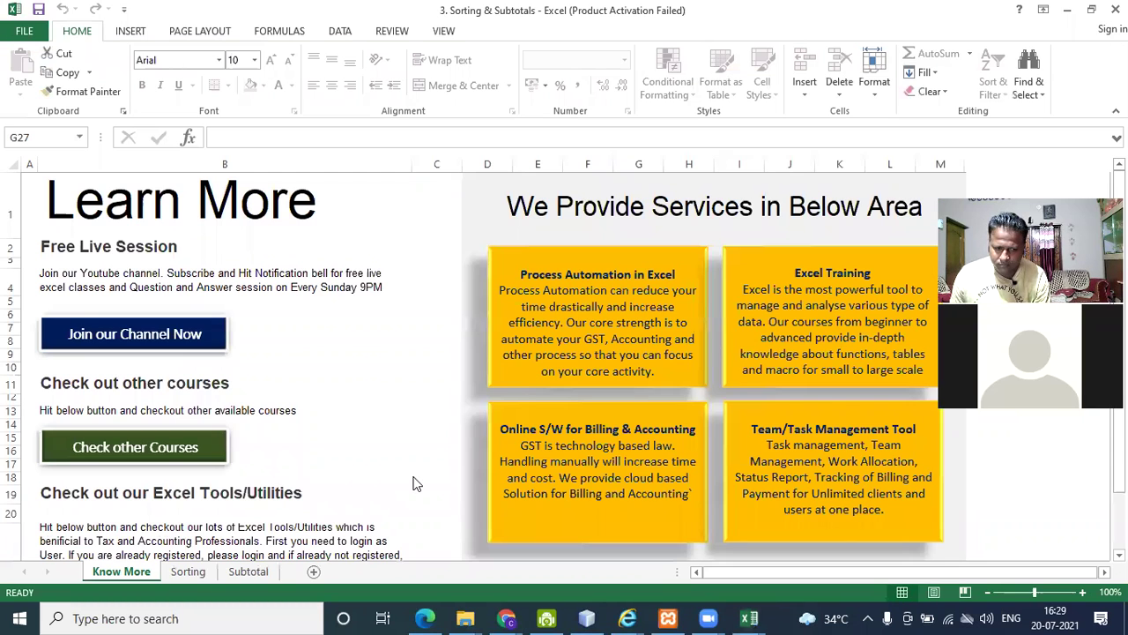
key(ctrl+Page_Down)
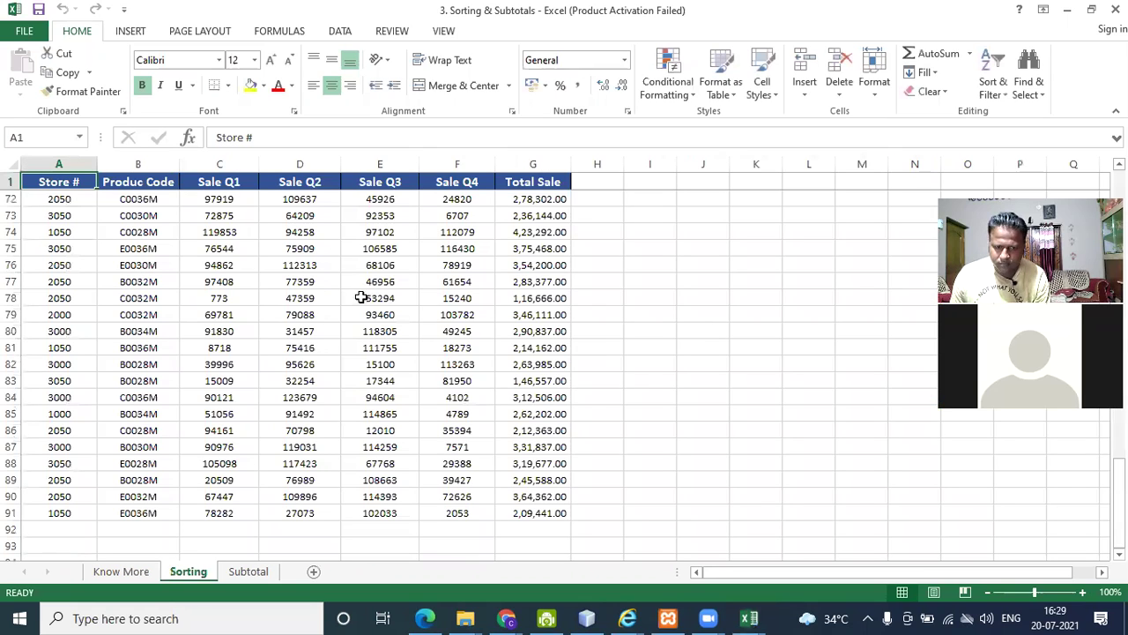
Select the whole sales table with its headers, A1:G91, and sort it by store number from smallest to largest.
scroll(158, 286, down, 2)
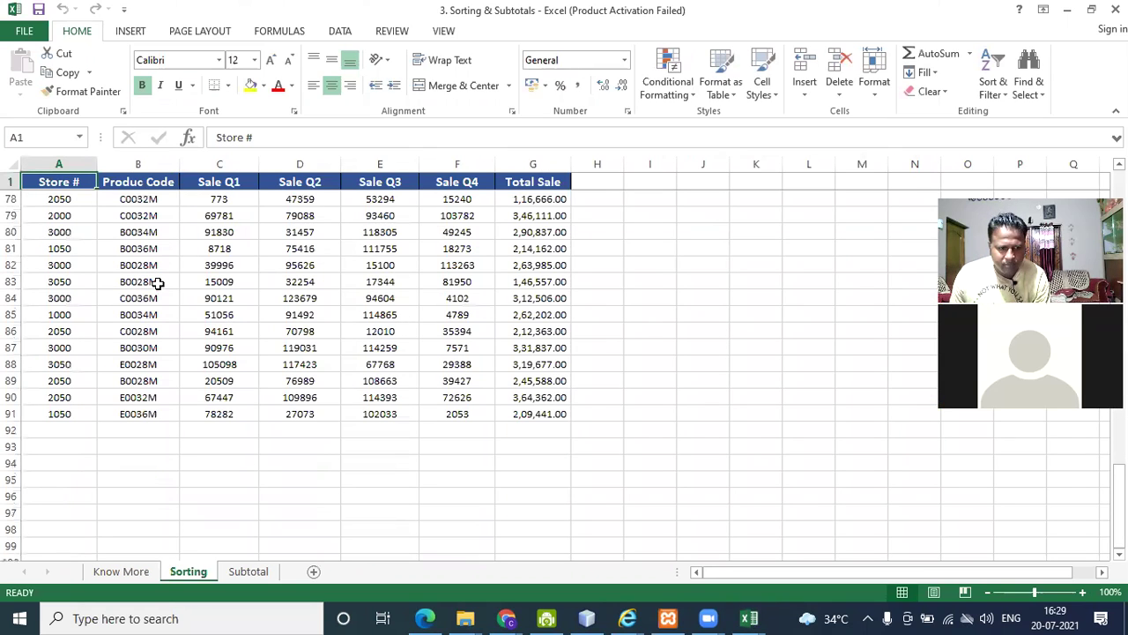
scroll(43, 231, up, 4)
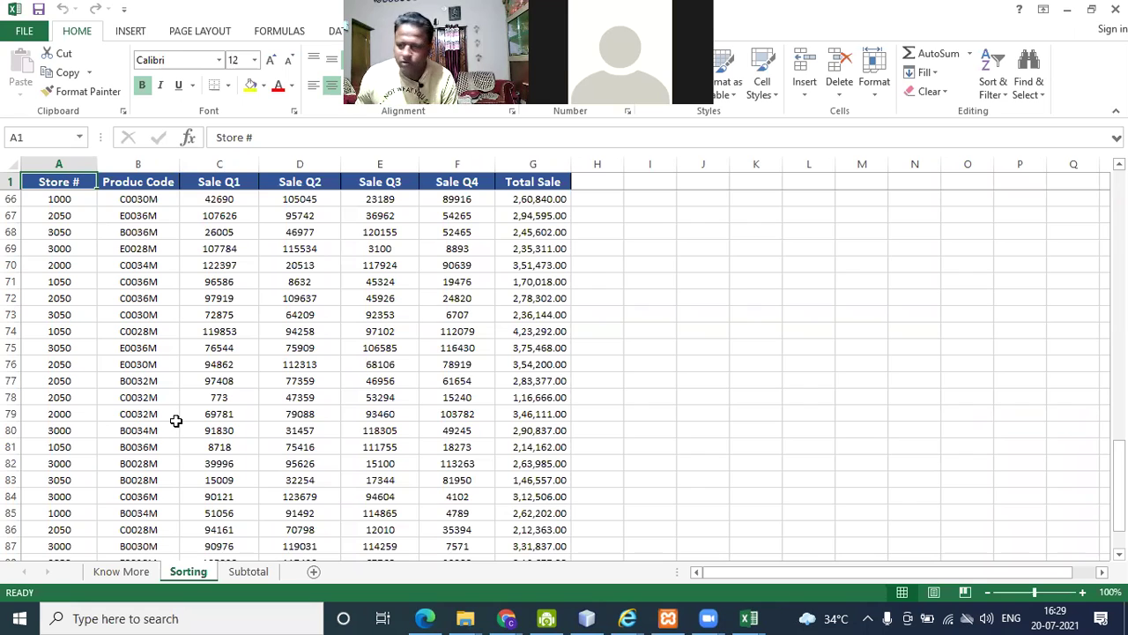
scroll(146, 281, up, 2)
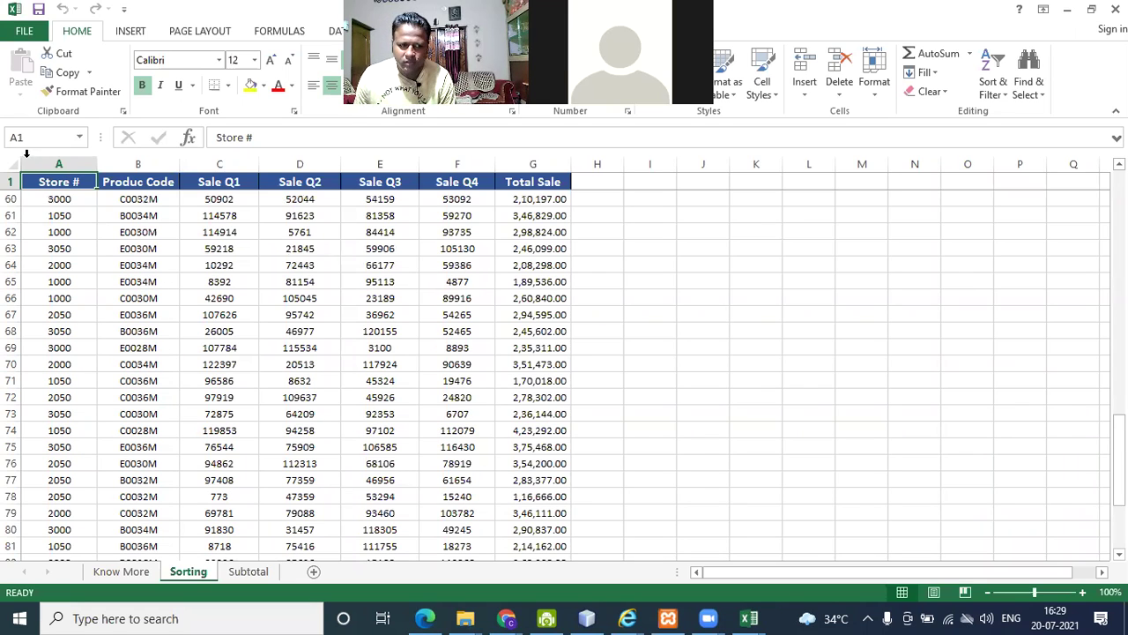
drag(30, 184, 559, 244)
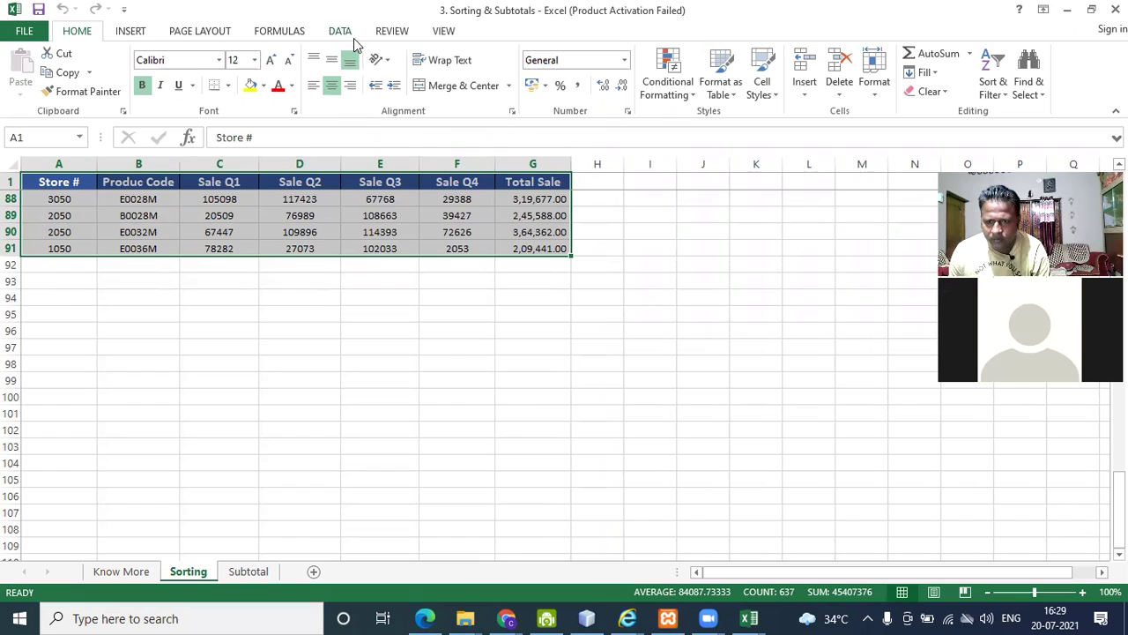
click(1010, 97)
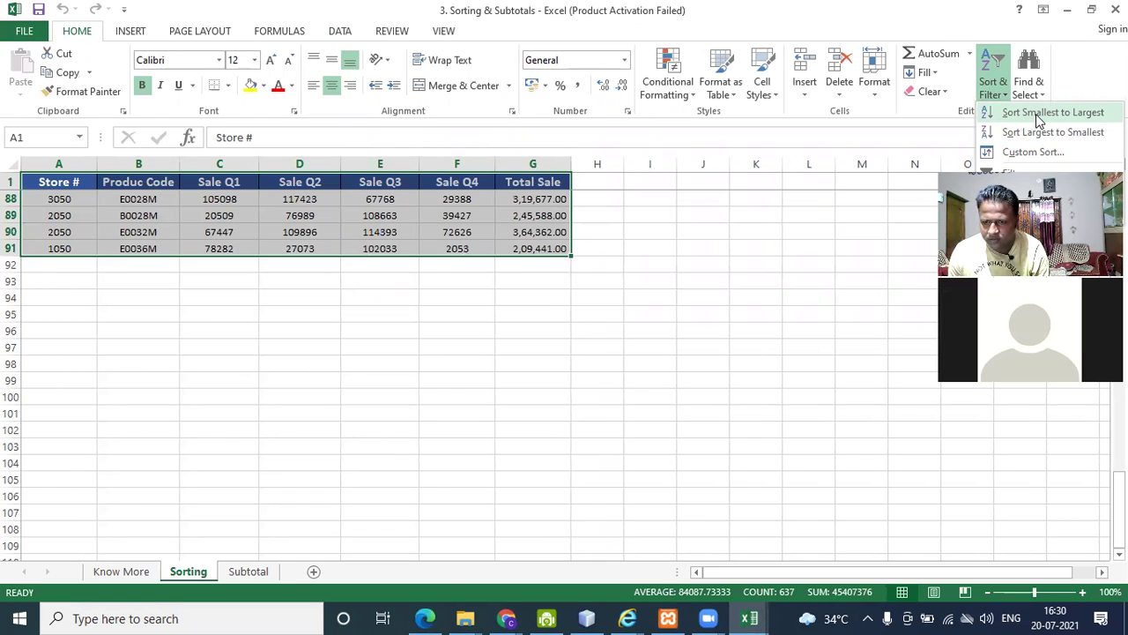
click(1037, 115)
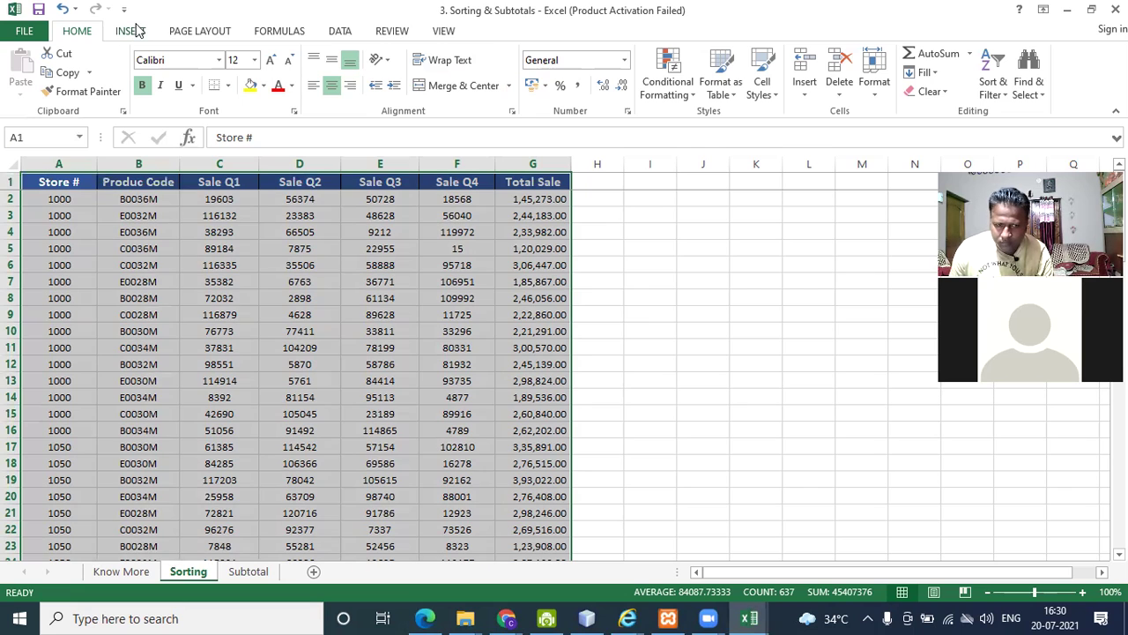
Undo the smallest-to-largest sort of the sales table.
click(132, 32)
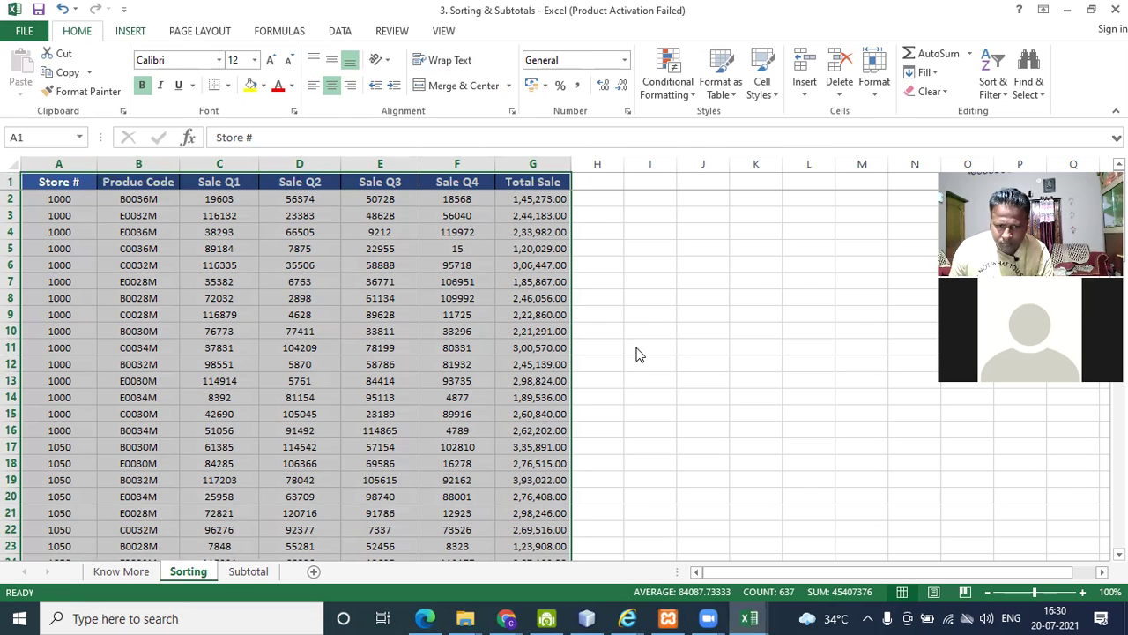
click(637, 353)
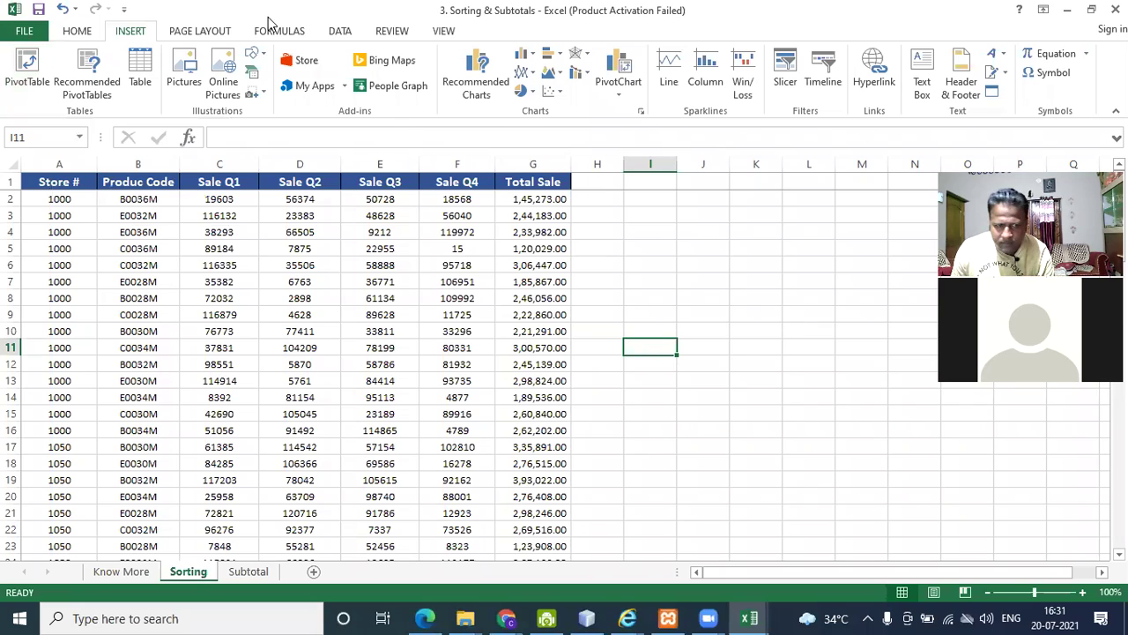
click(223, 35)
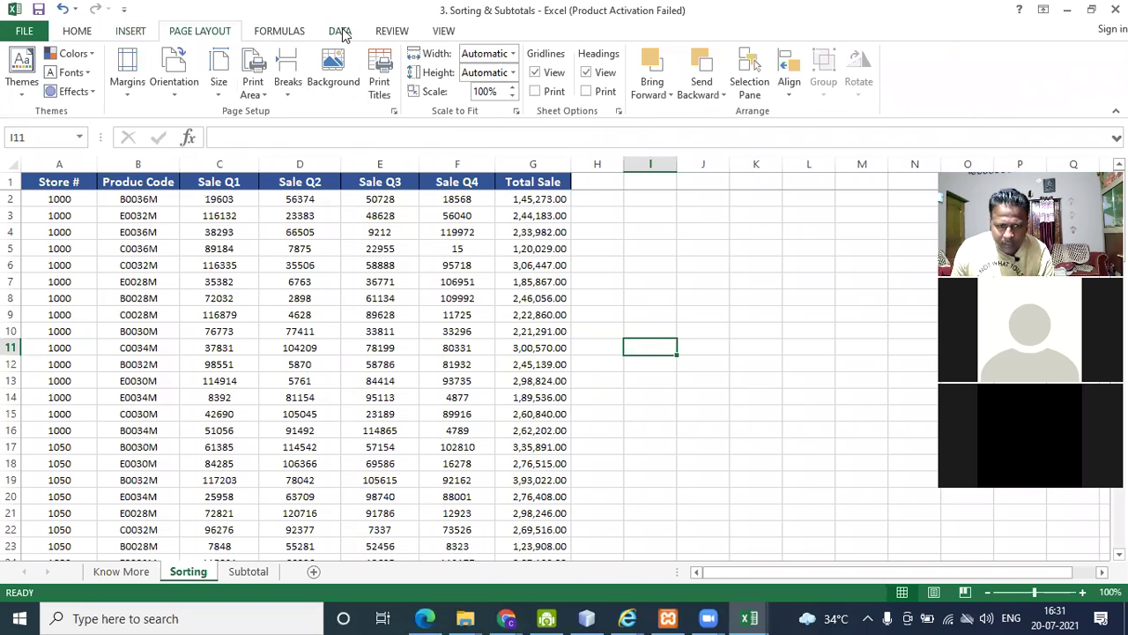
click(343, 33)
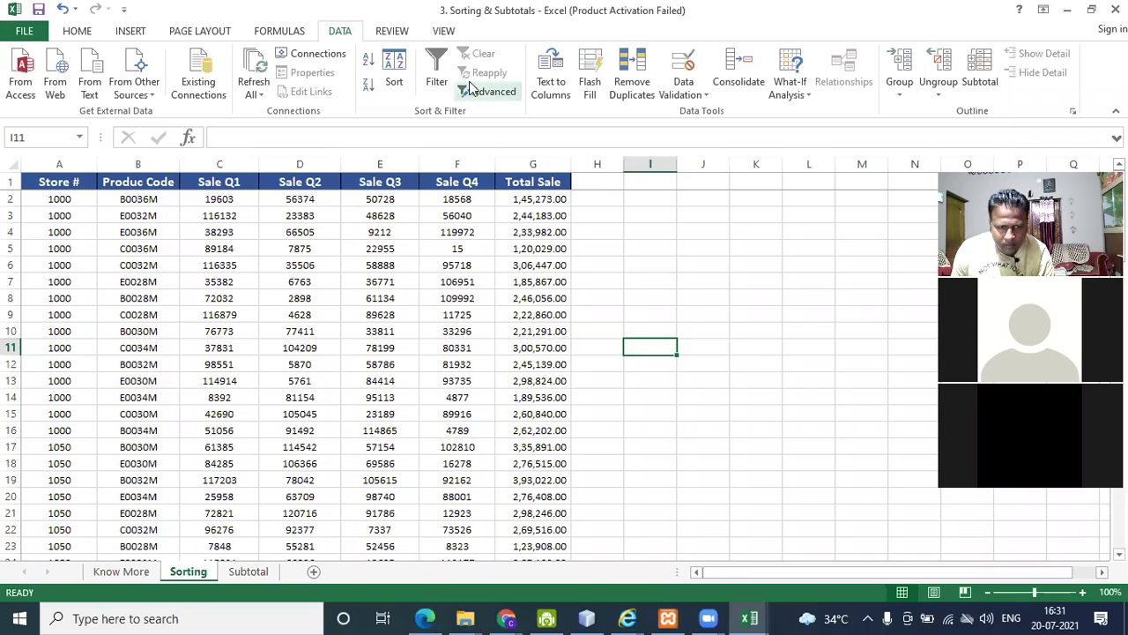
click(733, 280)
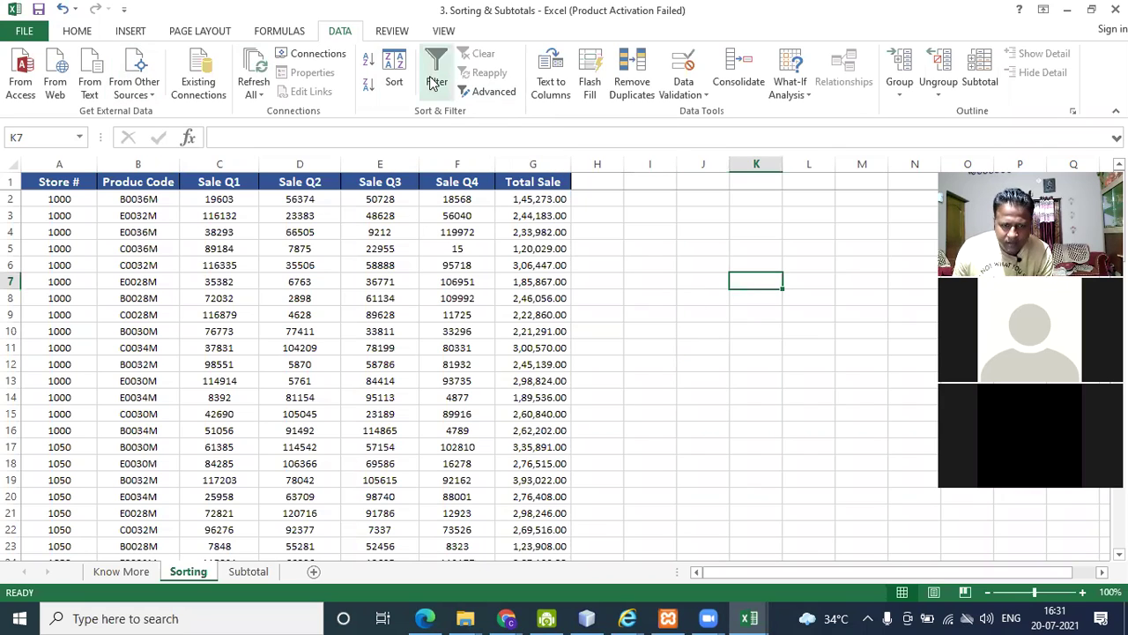
click(721, 362)
key(ctrl+z)
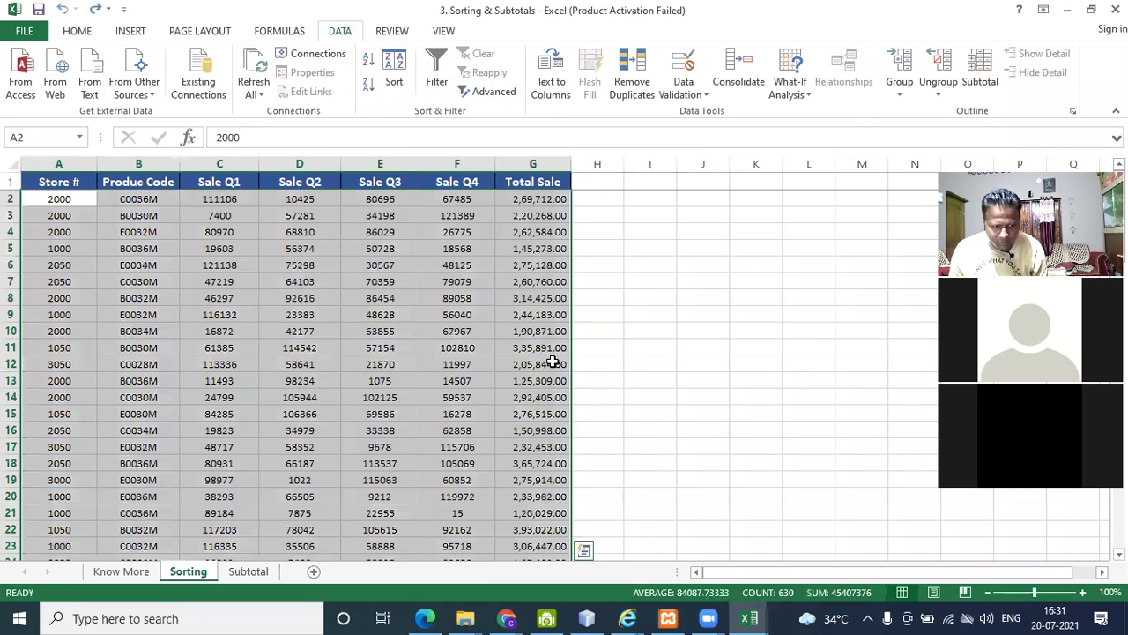
click(683, 375)
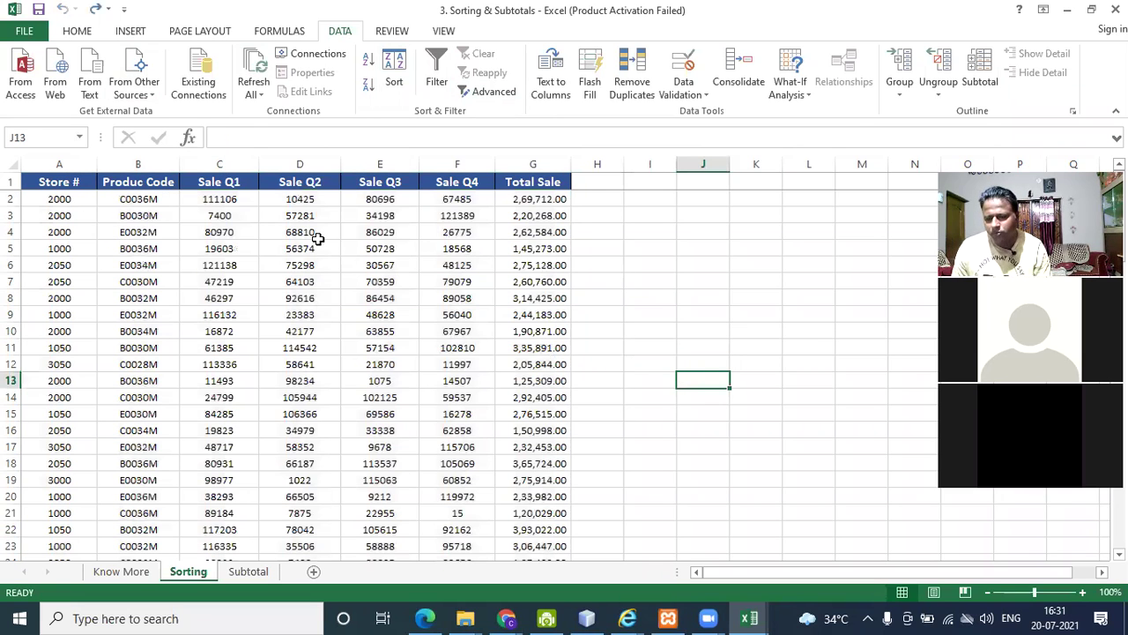
Select the whole sales table with its headers, A1:G91.
drag(58, 182, 417, 379)
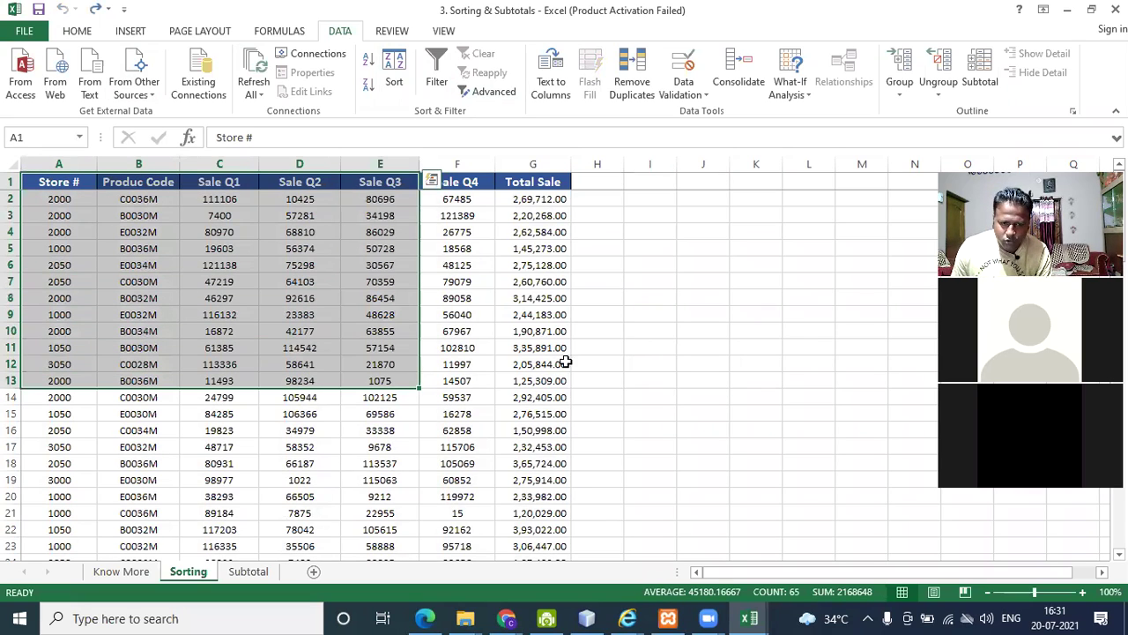
click(657, 361)
key(ctrl+Home)
key(ctrl+shift+Right)
key(shift+Down)
key(shift+Down)
key(shift+Down)
key(shift+Down)
key(shift+Down)
key(shift+Down)
key(shift+Down)
key(shift+Down)
key(shift+Down)
key(shift+Down)
key(shift+Down)
key(shift+Down)
key(shift+Down)
key(shift+Down)
key(shift+Down)
key(shift+Down)
key(shift+Down)
key(shift+Down)
key(shift+Down)
key(shift+Down)
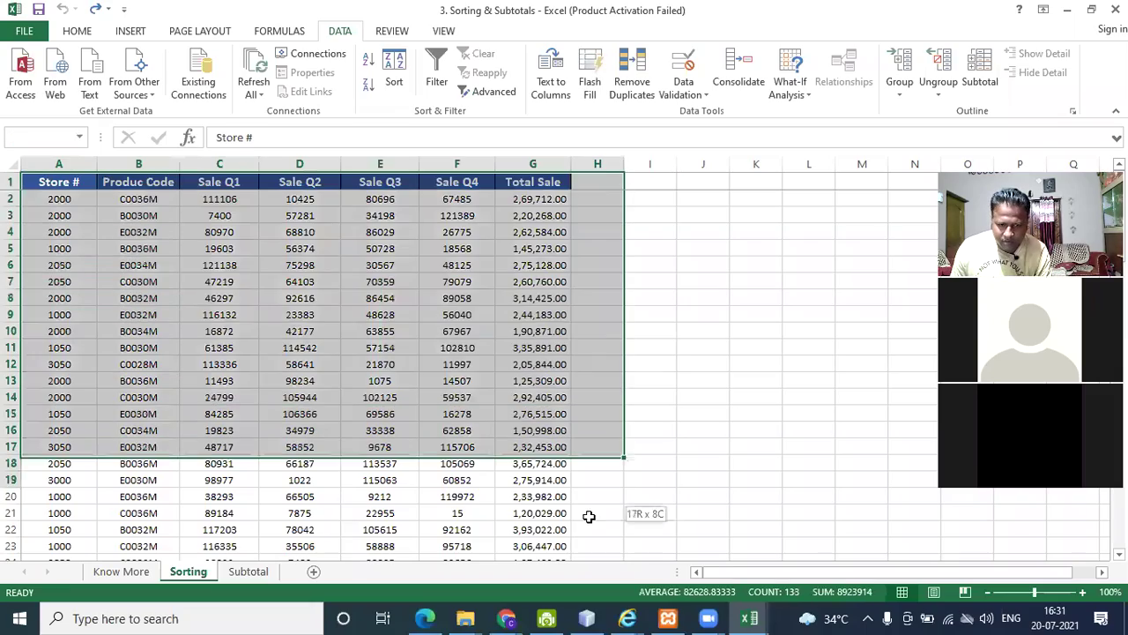
key(shift+Down)
key(shift+Down)
key(shift+Down)
key(shift+Down)
key(shift+Down)
key(shift+Down)
key(shift+Down)
key(shift+Down)
key(shift+Down)
key(shift+Down)
key(shift+Down)
key(shift+Down)
key(shift+Down)
key(shift+Down)
key(shift+Down)
key(shift+Down)
key(shift+Down)
key(shift+Down)
key(shift+Down)
key(shift+Down)
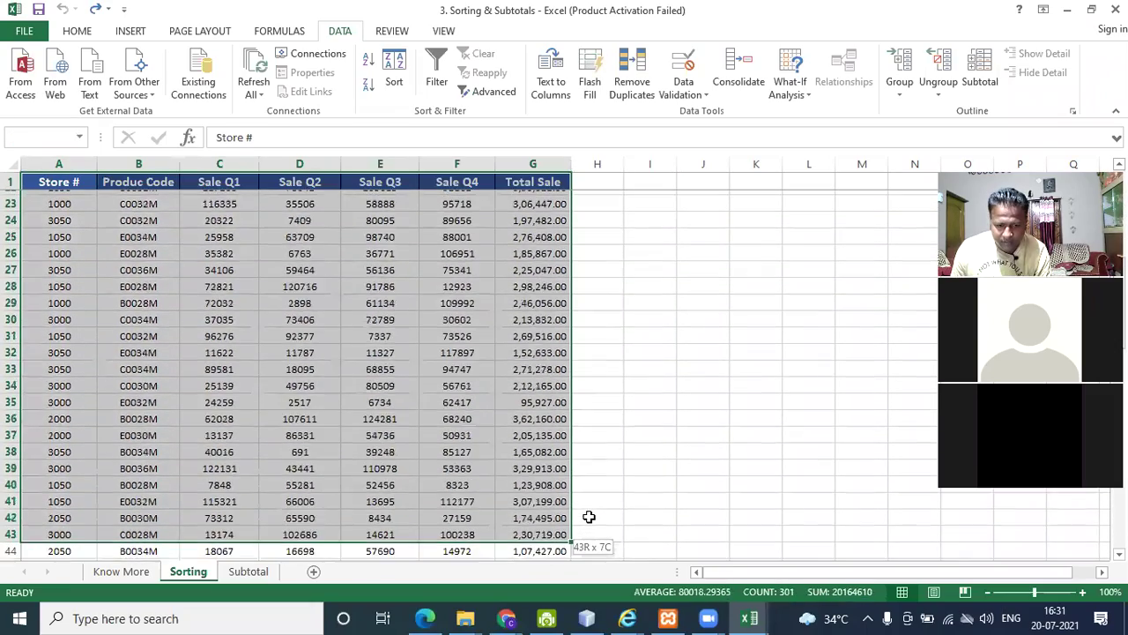
key(shift+Down)
key(shift+Down)
key(shift+Down)
key(shift+Down)
key(shift+Down)
key(shift+Down)
key(shift+Down)
key(shift+Down)
key(shift+Down)
key(shift+Down)
key(shift+Down)
key(shift+Down)
key(shift+Down)
key(shift+Down)
key(shift+Down)
key(shift+Down)
key(shift+Down)
key(shift+Down)
key(shift+Down)
key(shift+Down)
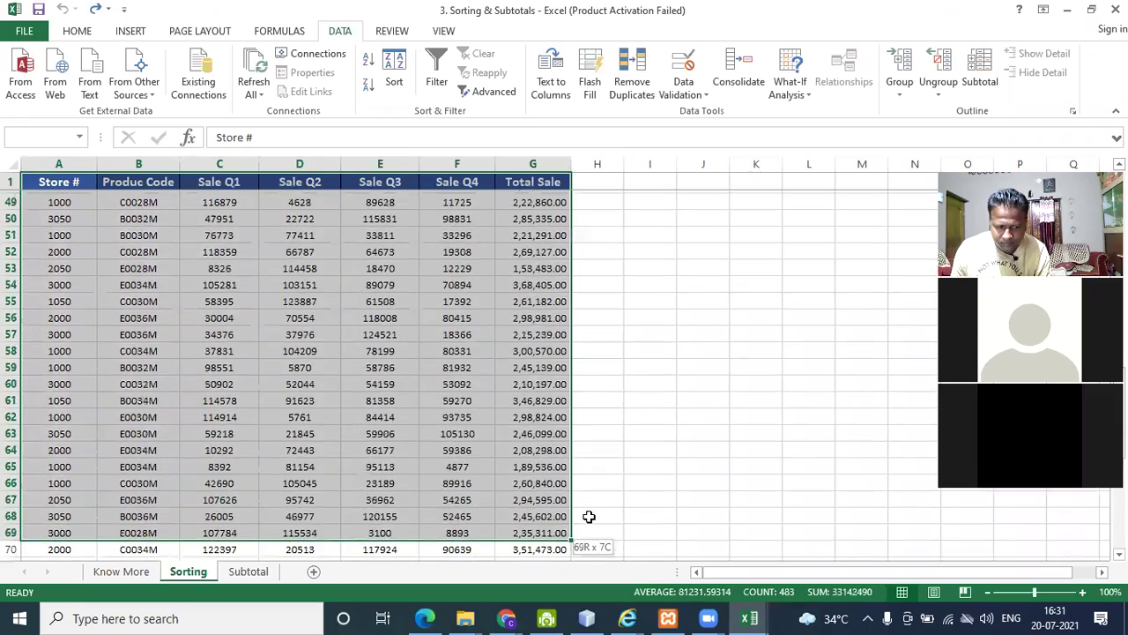
key(shift+Down)
key(shift+Down)
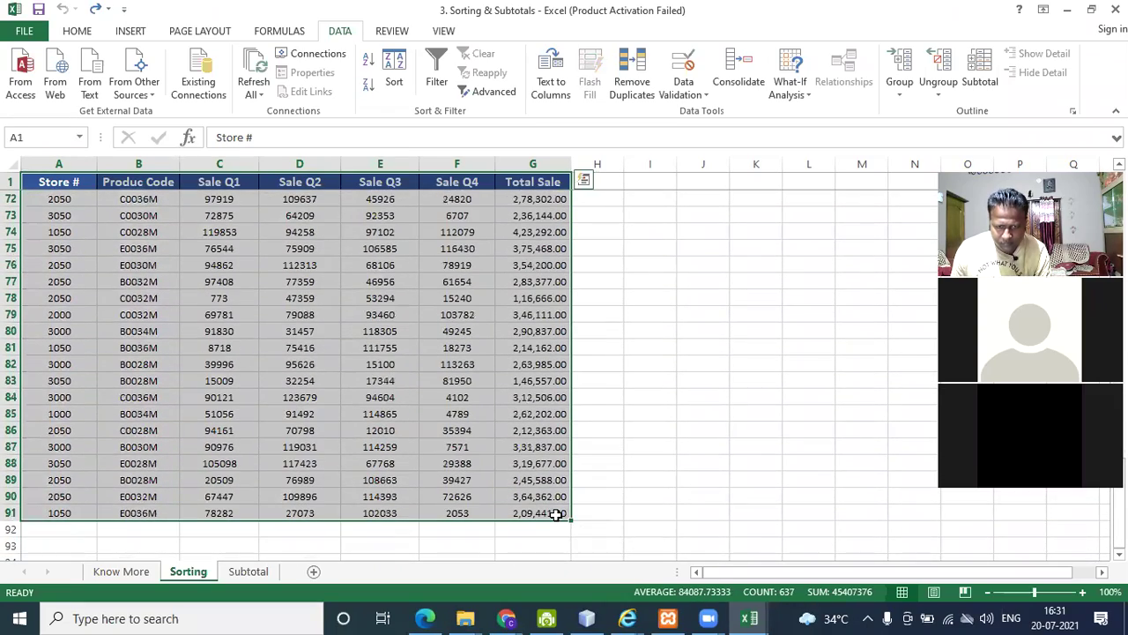
Custom-sort the selected table by the Produc Code column, on values, in A to Z order.
click(395, 77)
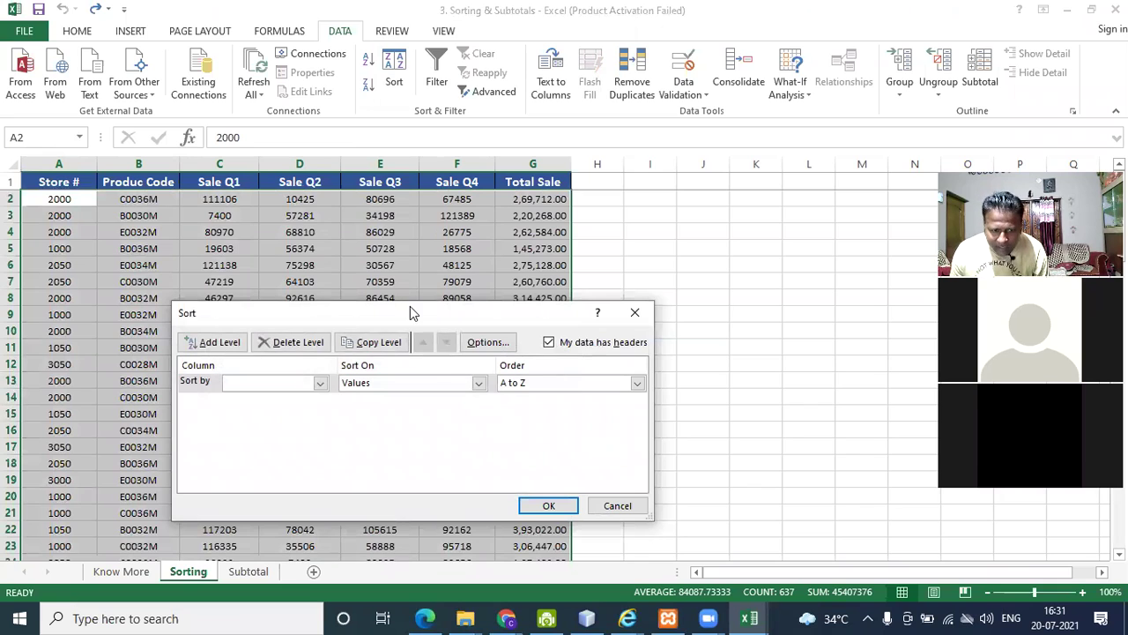
drag(427, 305, 659, 147)
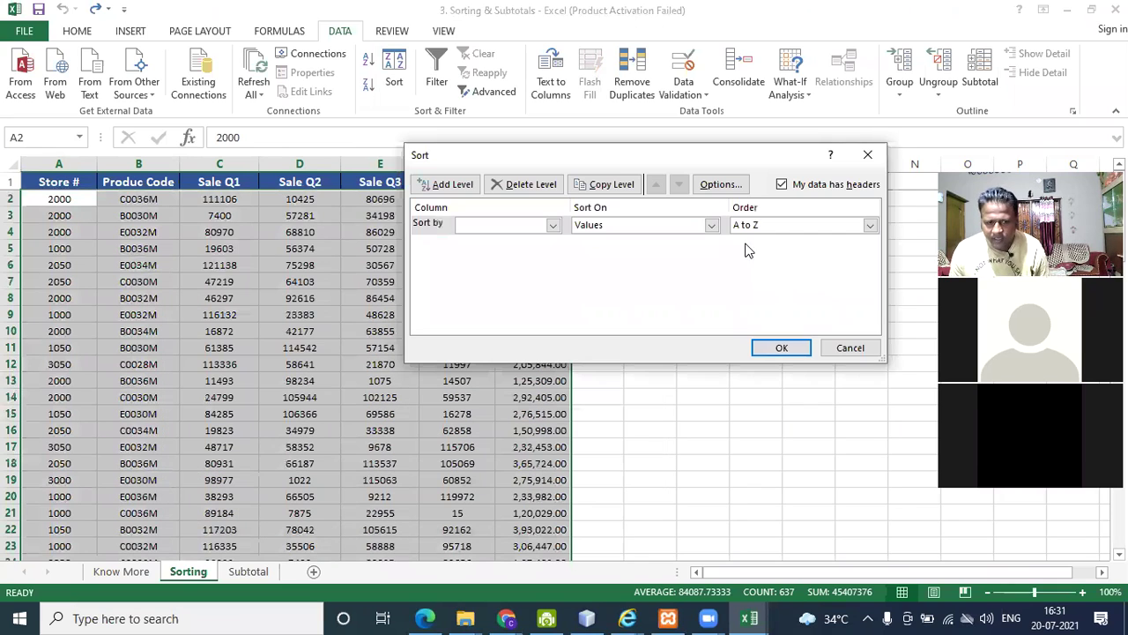
click(553, 226)
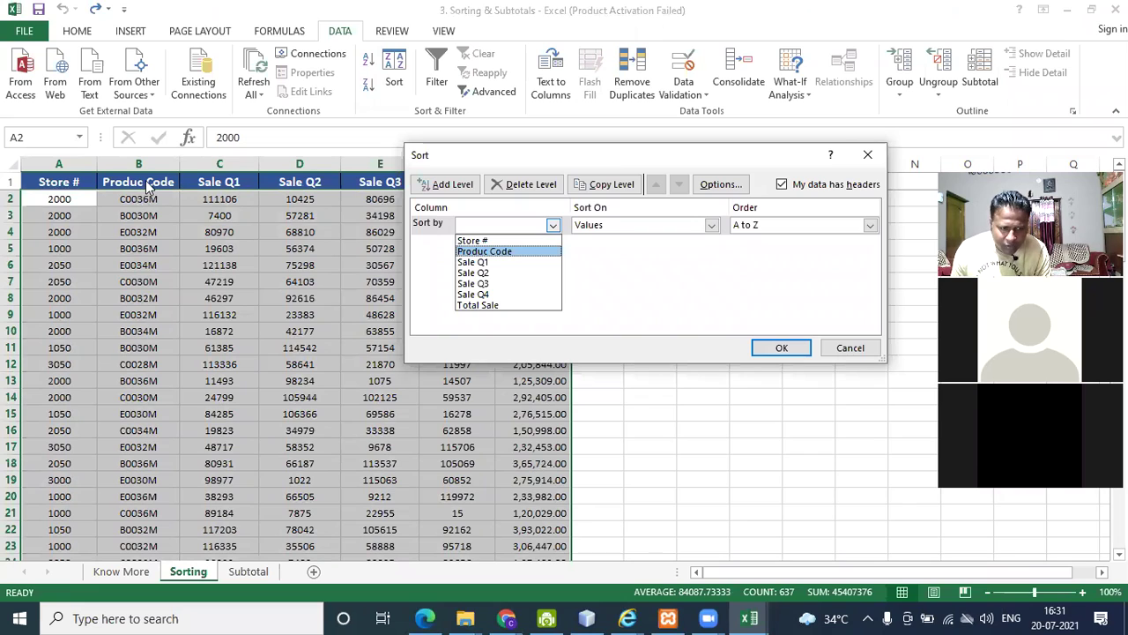
click(512, 253)
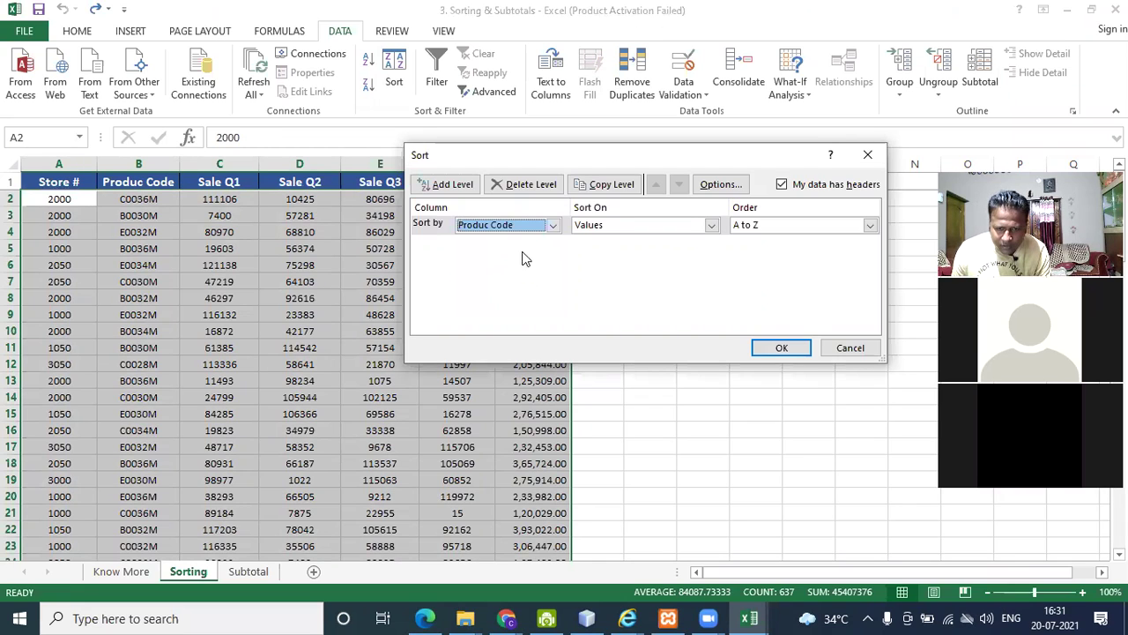
click(712, 226)
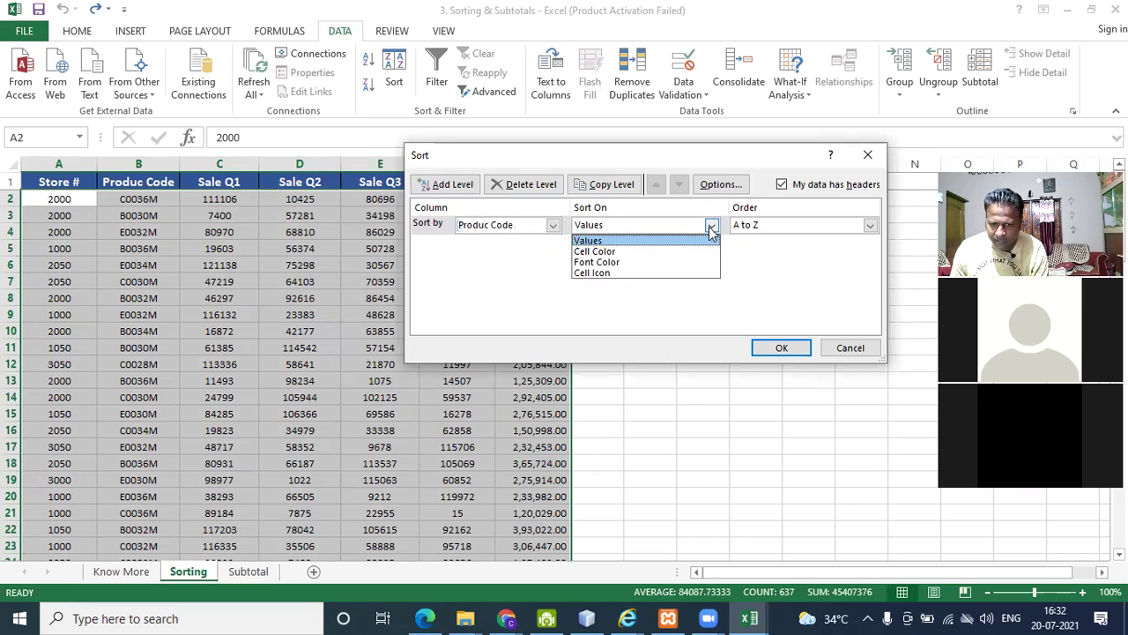
click(616, 243)
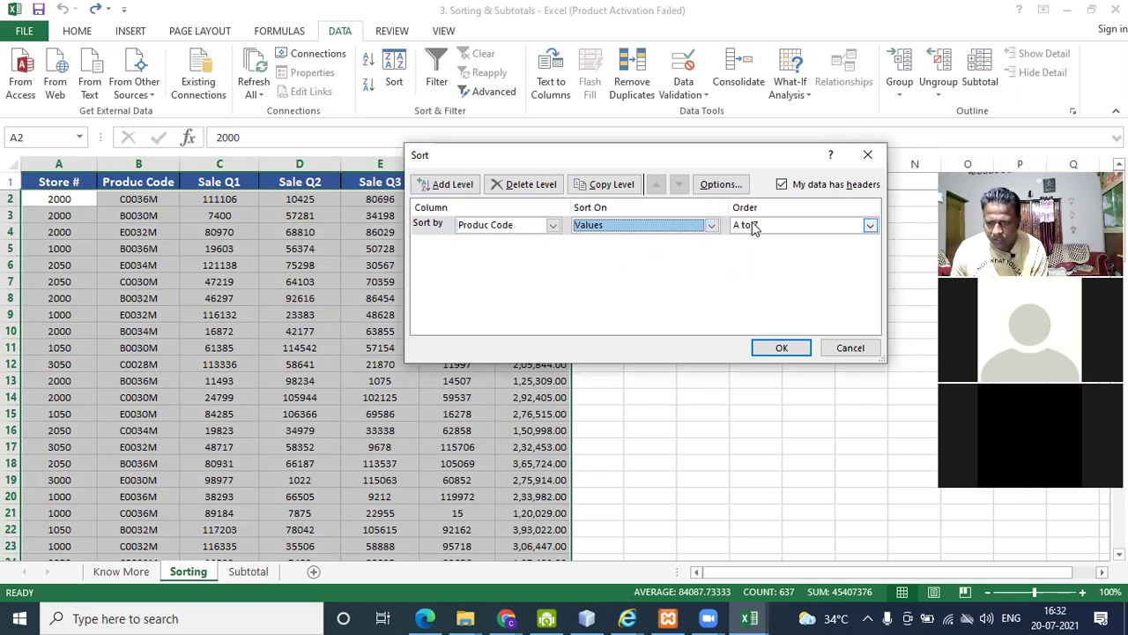
click(780, 351)
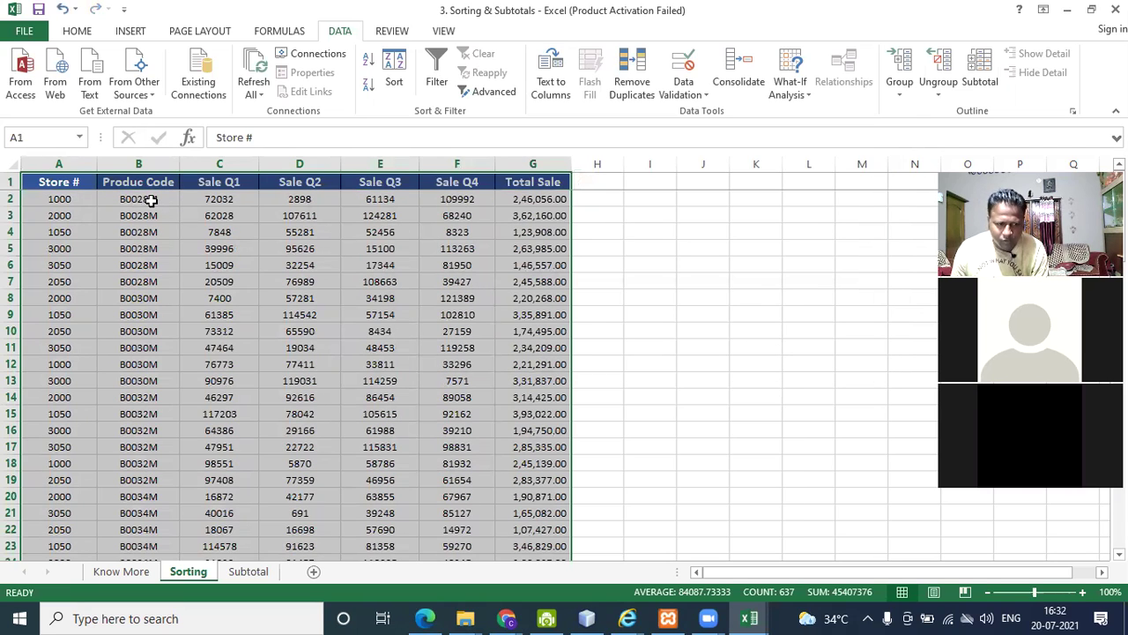
Look through the sorted table to check the order of the product codes.
scroll(150, 371, down, 3)
scroll(145, 414, down, 14)
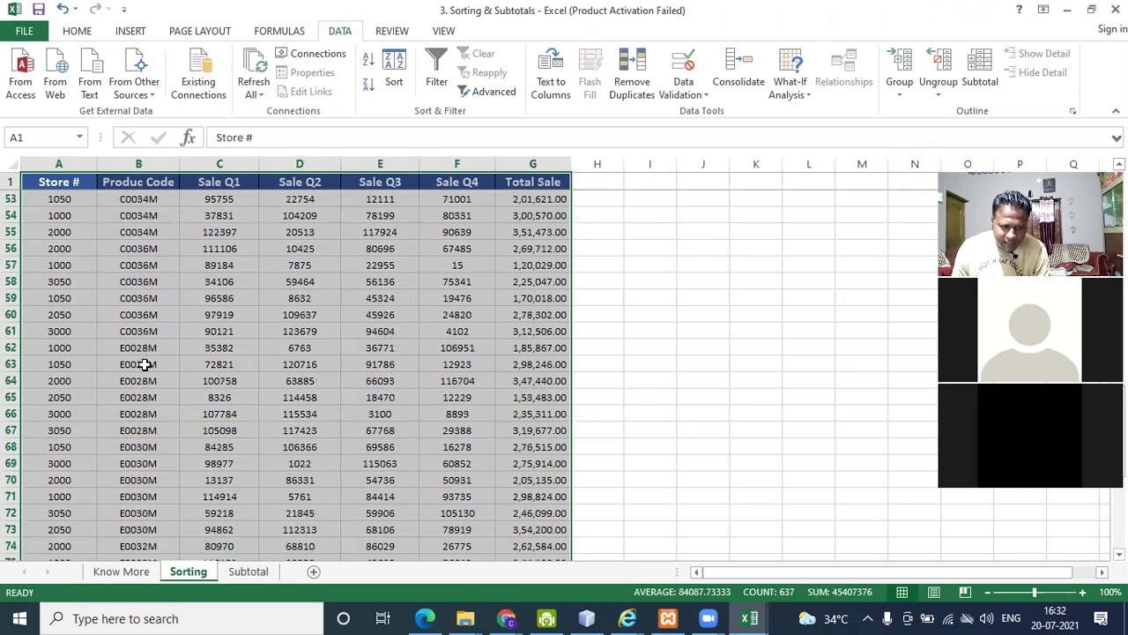
scroll(152, 471, down, 4)
scroll(152, 470, down, 6)
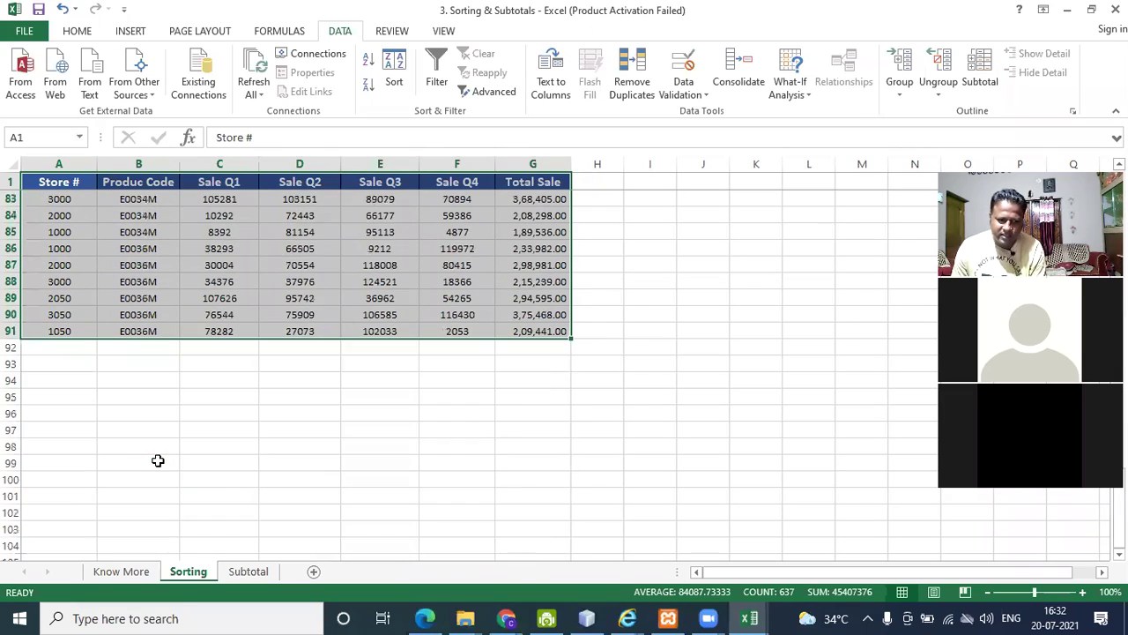
scroll(156, 462, up, 14)
scroll(157, 461, up, 5)
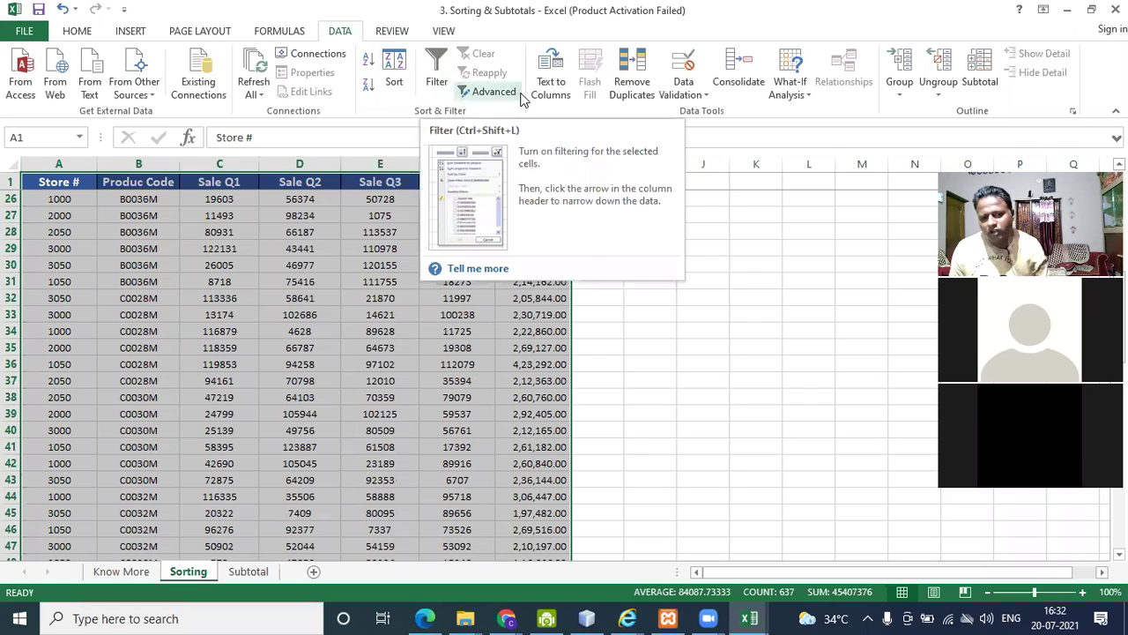
Turn on filtering for the sales table and turn it off again.
click(436, 84)
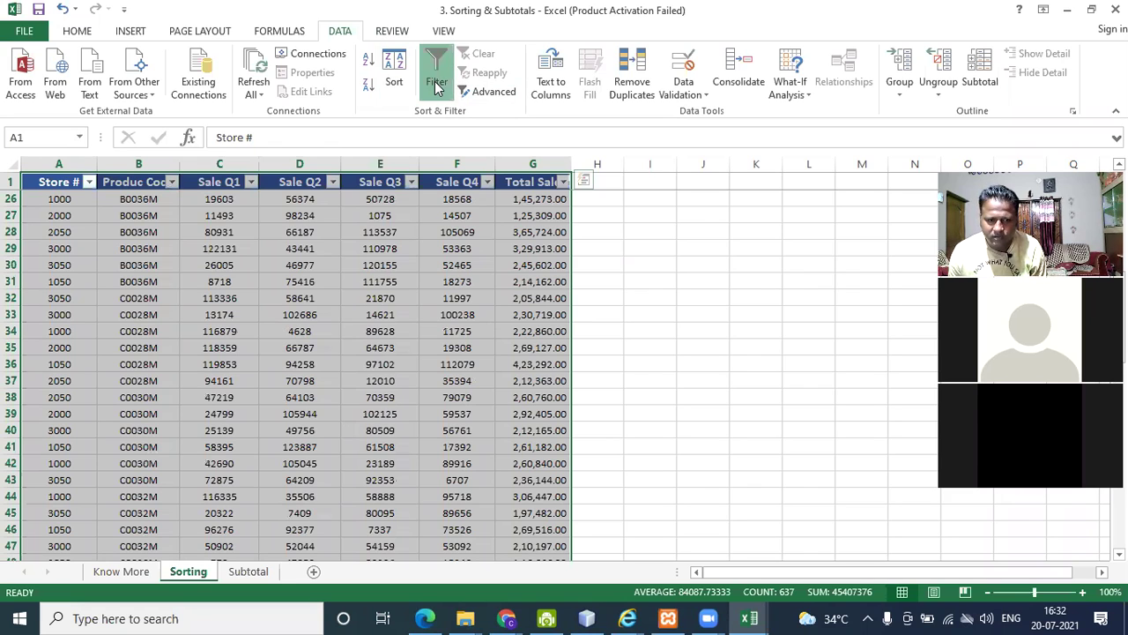
click(436, 83)
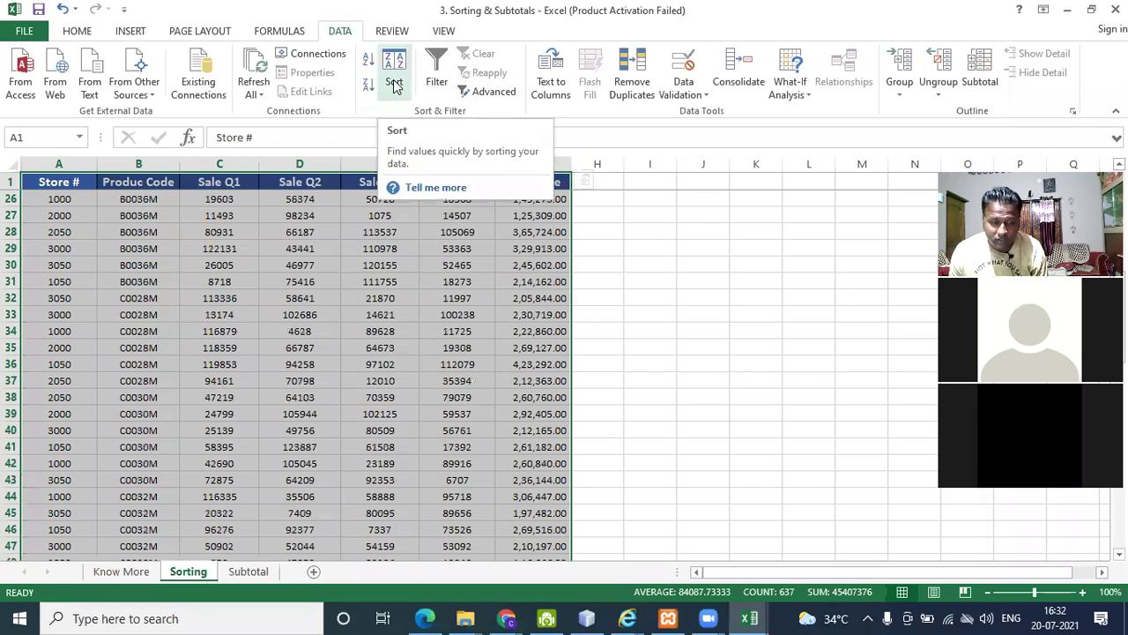
Custom-sort the selected sales table by the Sale Q1 column, on values, from smallest to largest.
click(394, 84)
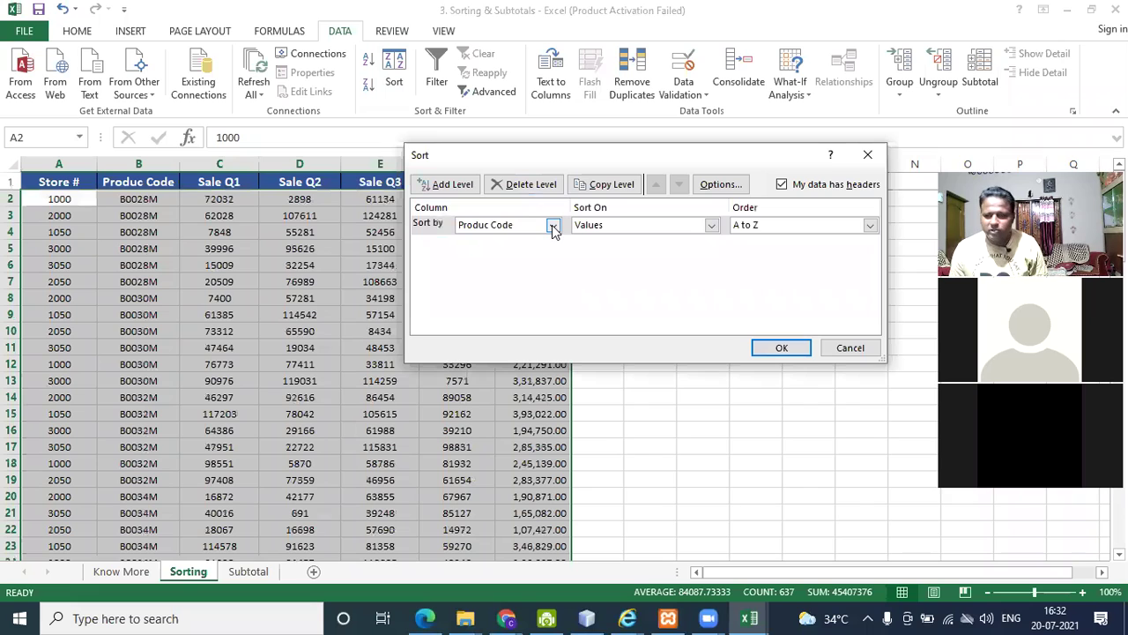
click(553, 227)
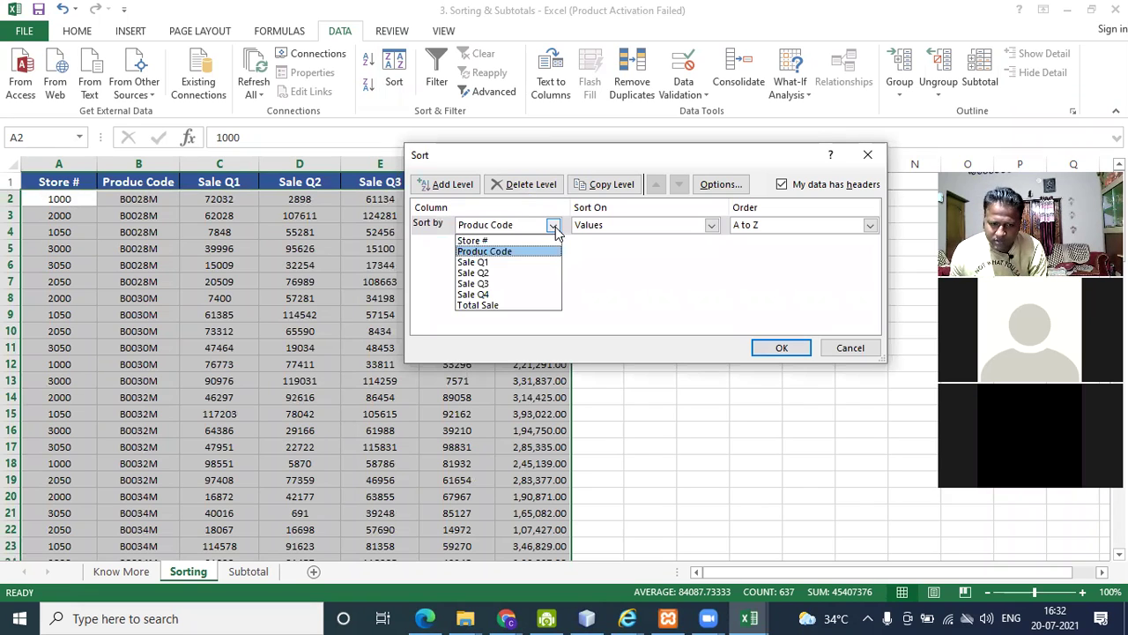
click(483, 264)
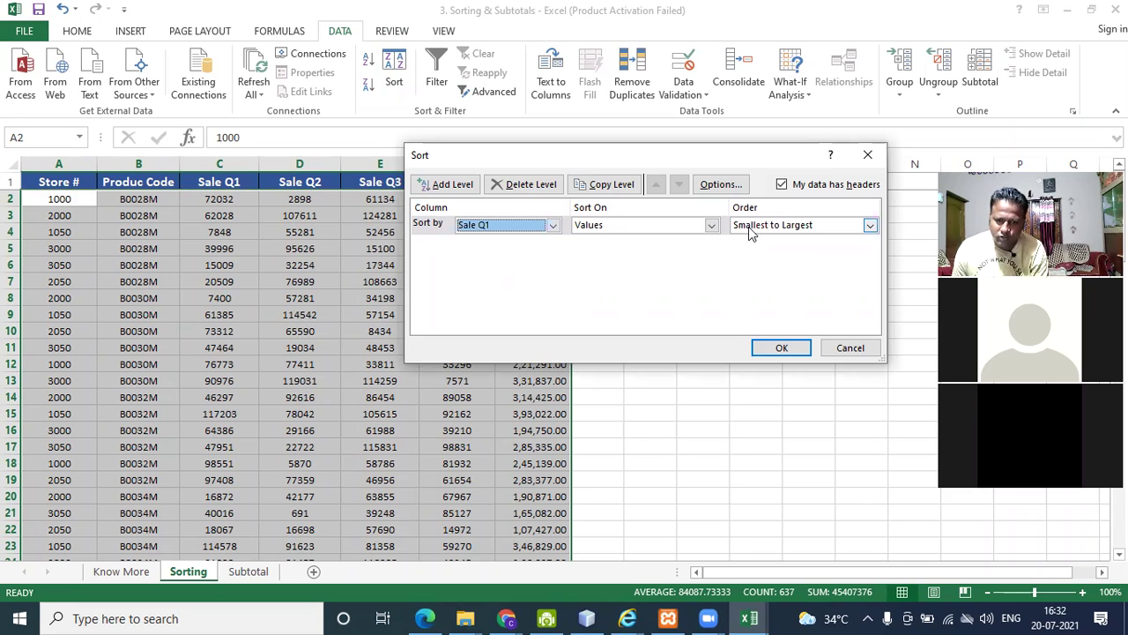
click(779, 349)
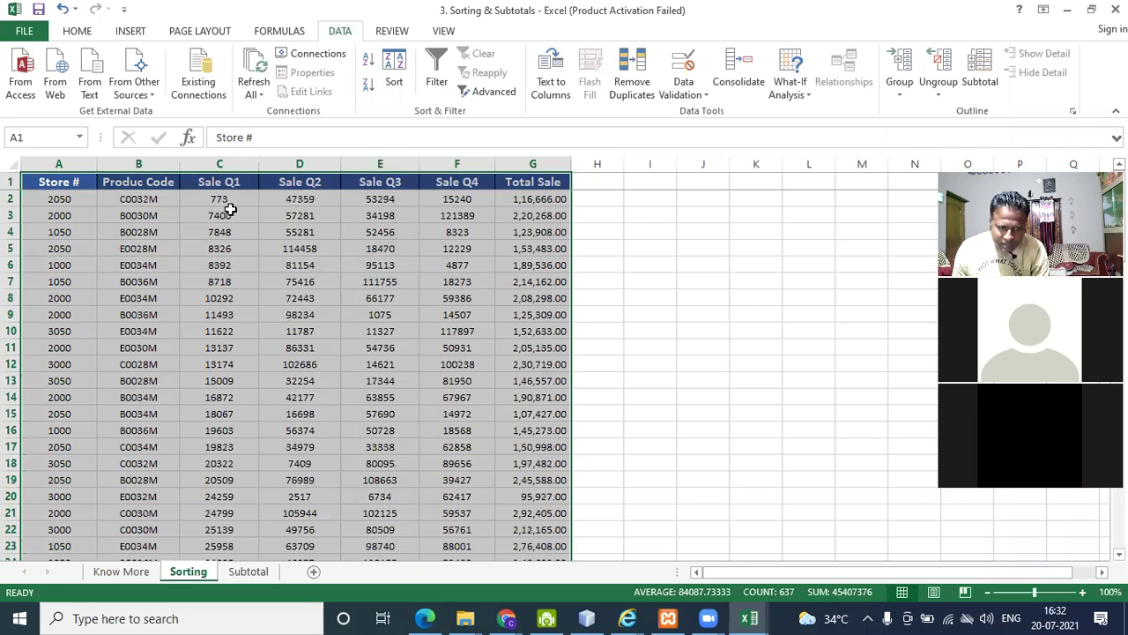
Look through the sorted table to check the order of the Sale Q1 values.
click(221, 215)
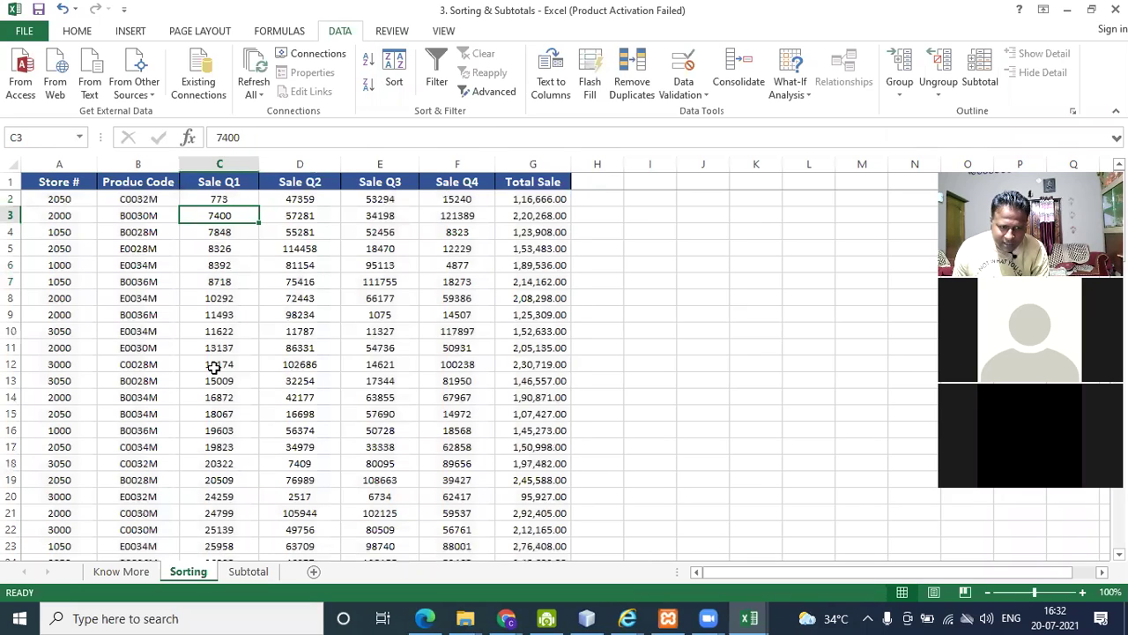
scroll(214, 364, down, 4)
scroll(214, 289, up, 4)
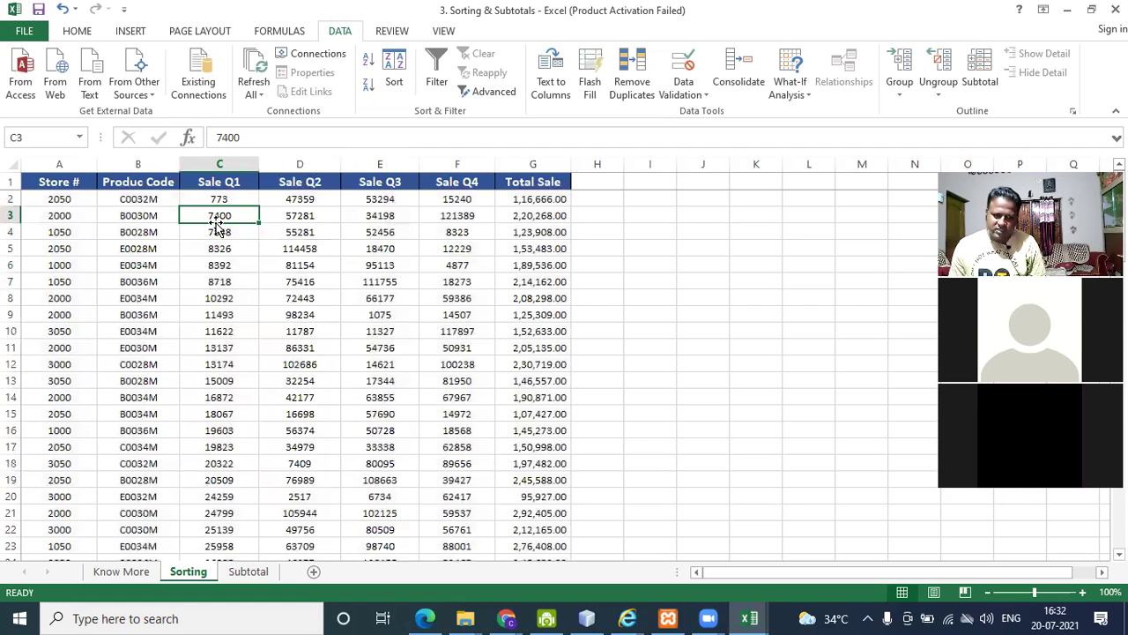
scroll(220, 280, down, 7)
scroll(223, 288, down, 6)
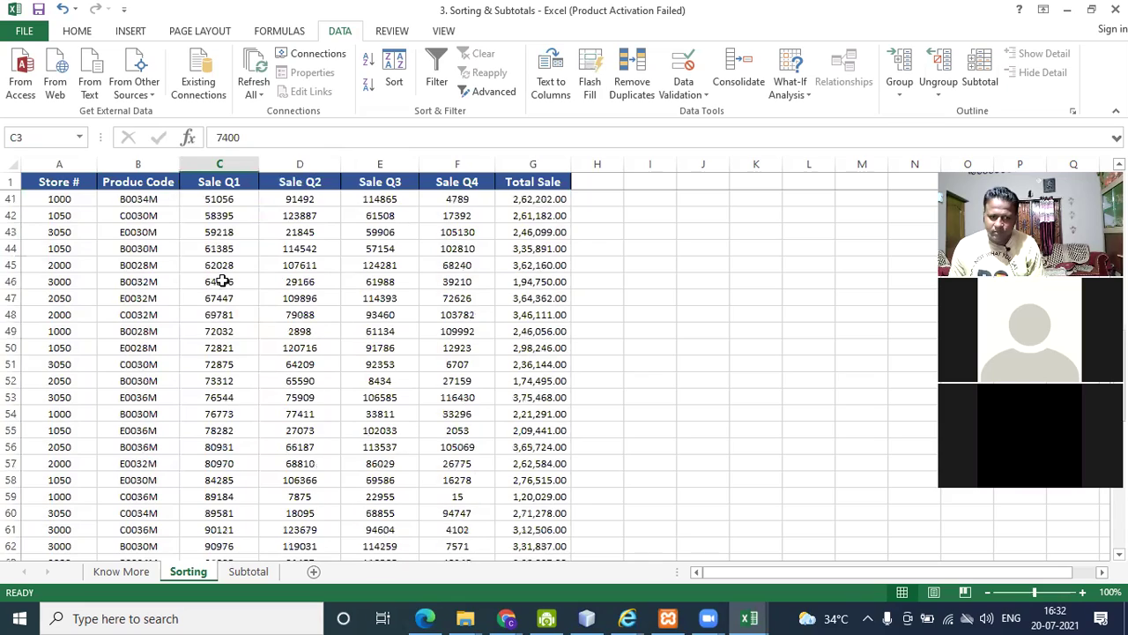
scroll(223, 277, down, 3)
scroll(222, 272, up, 12)
scroll(222, 269, up, 4)
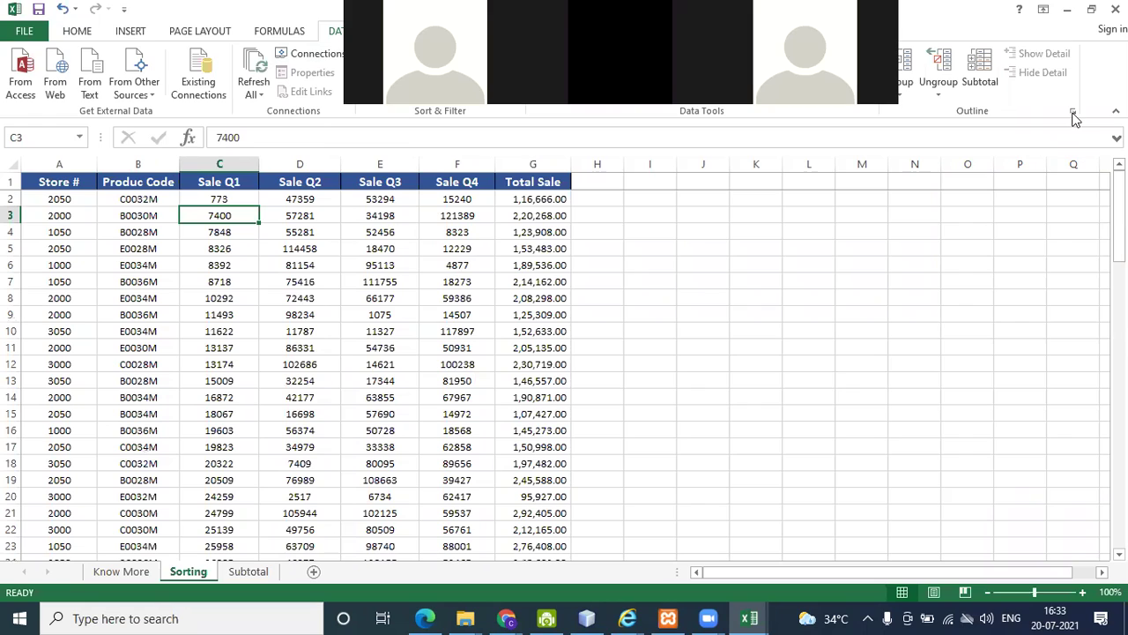
click(386, 346)
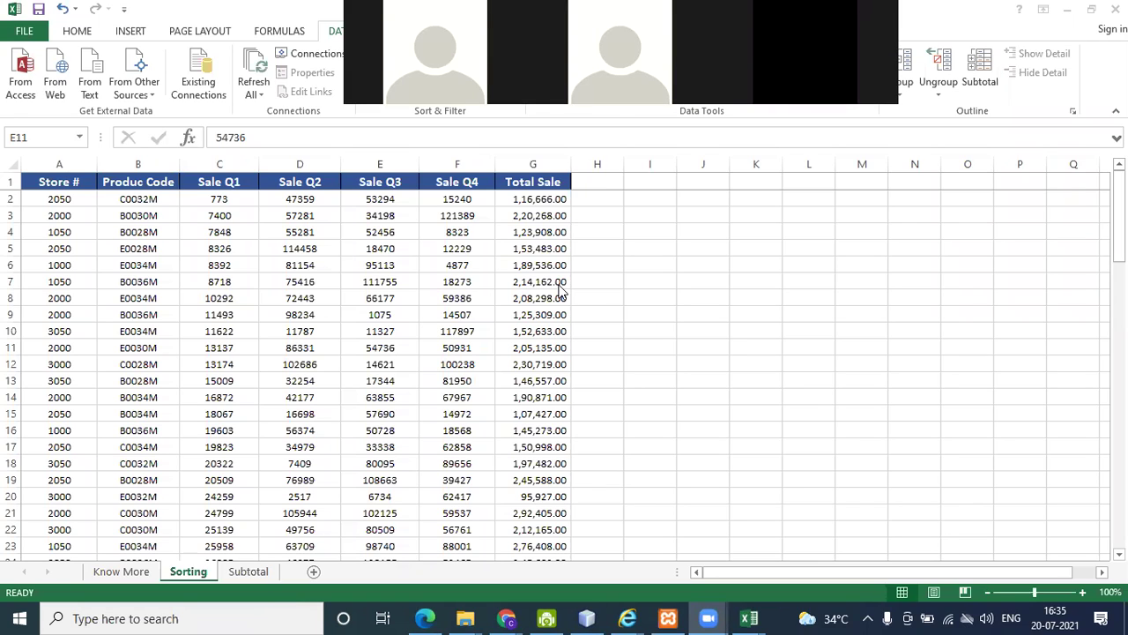
Switch to the Subtotal sheet and look over its store sales table.
scroll(524, 345, down, 1)
key(ctrl+Page_Down)
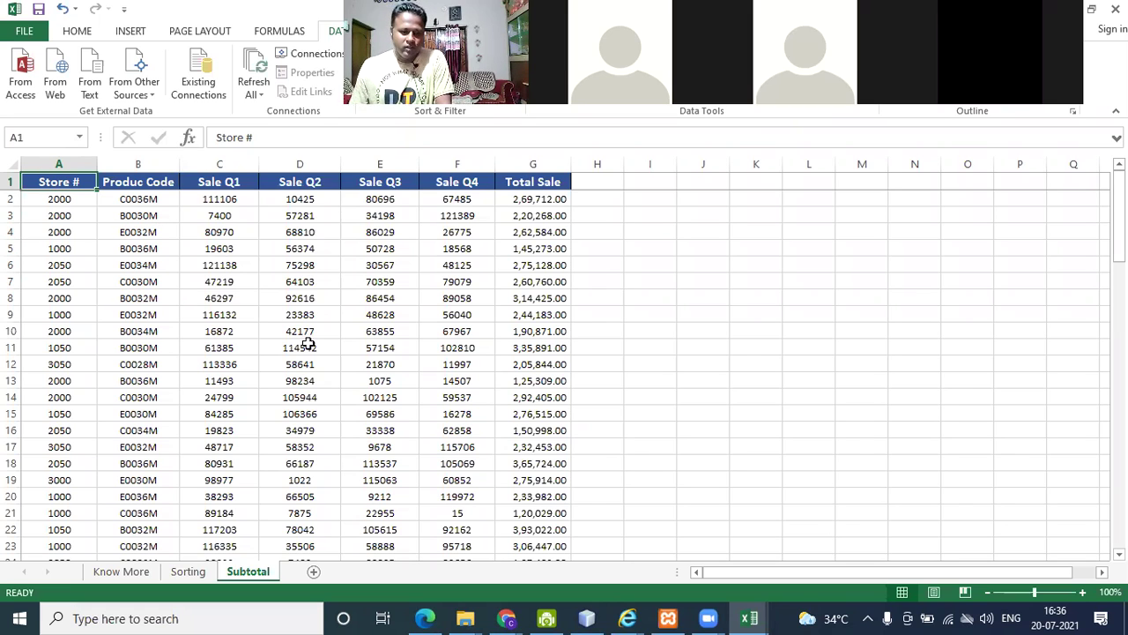
scroll(457, 418, down, 9)
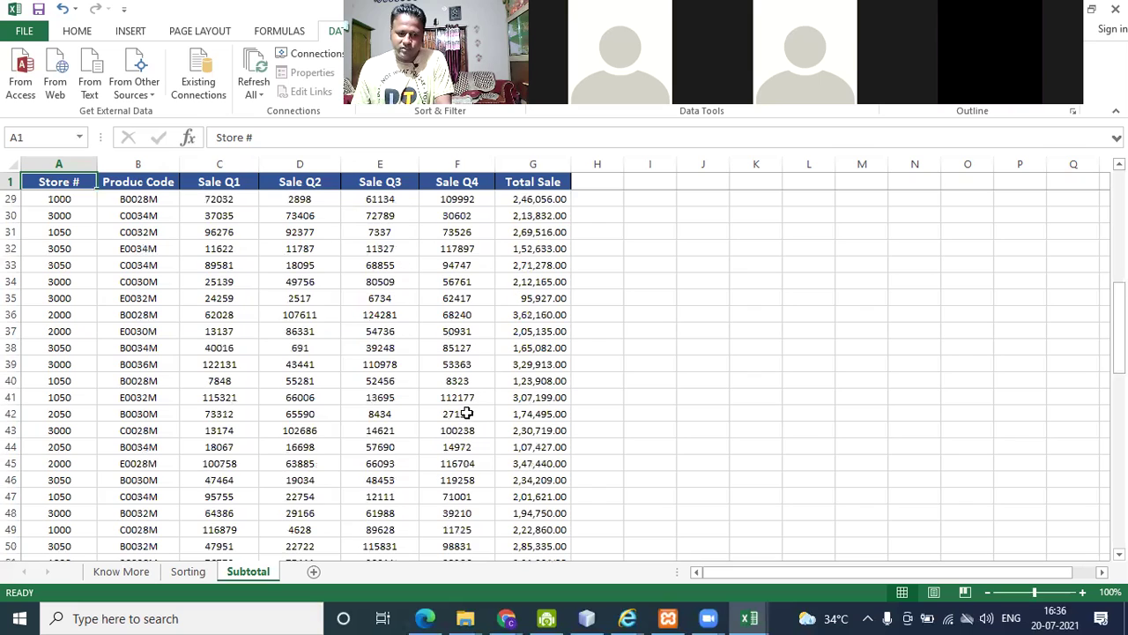
scroll(441, 407, up, 9)
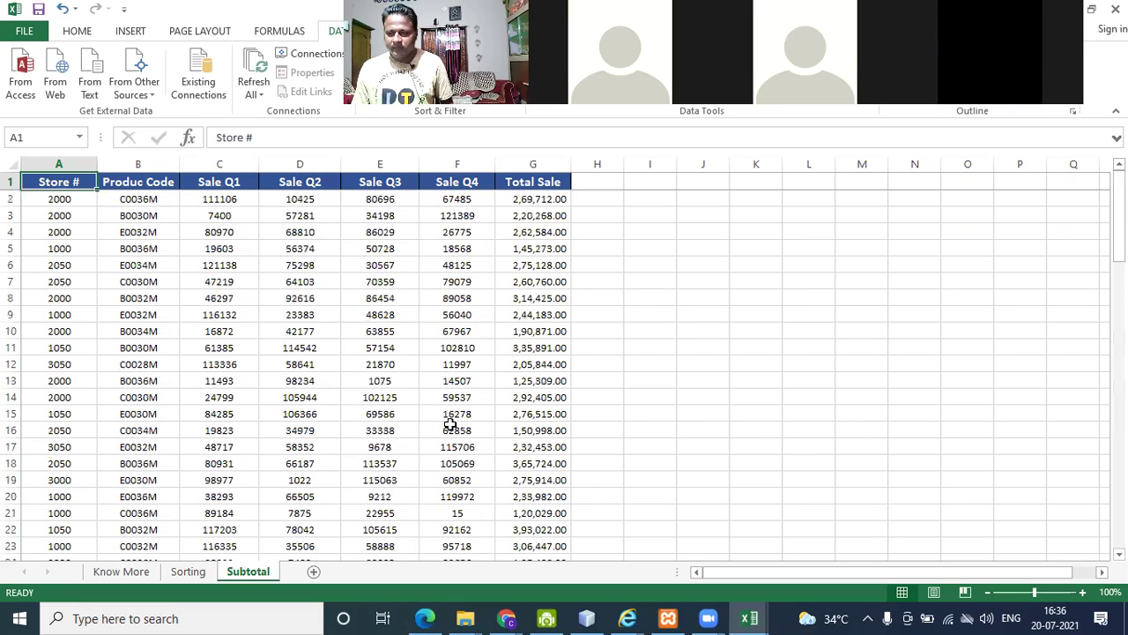
click(310, 313)
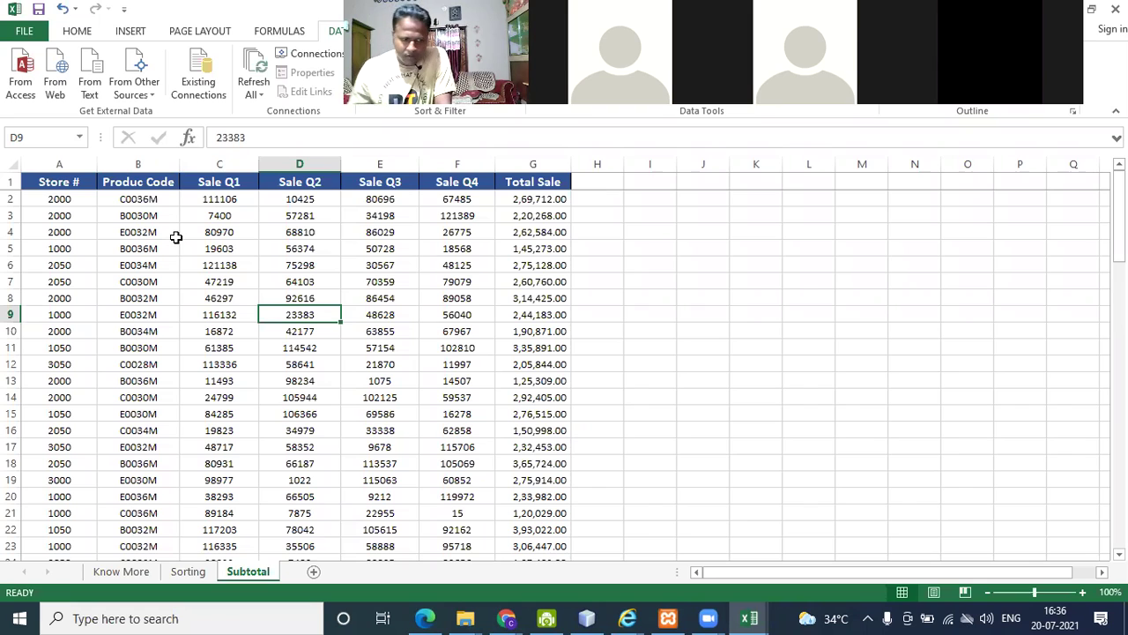
Sort the table by the Store # column from smallest to largest, expanding the selection to the adjacent data.
click(56, 179)
click(59, 168)
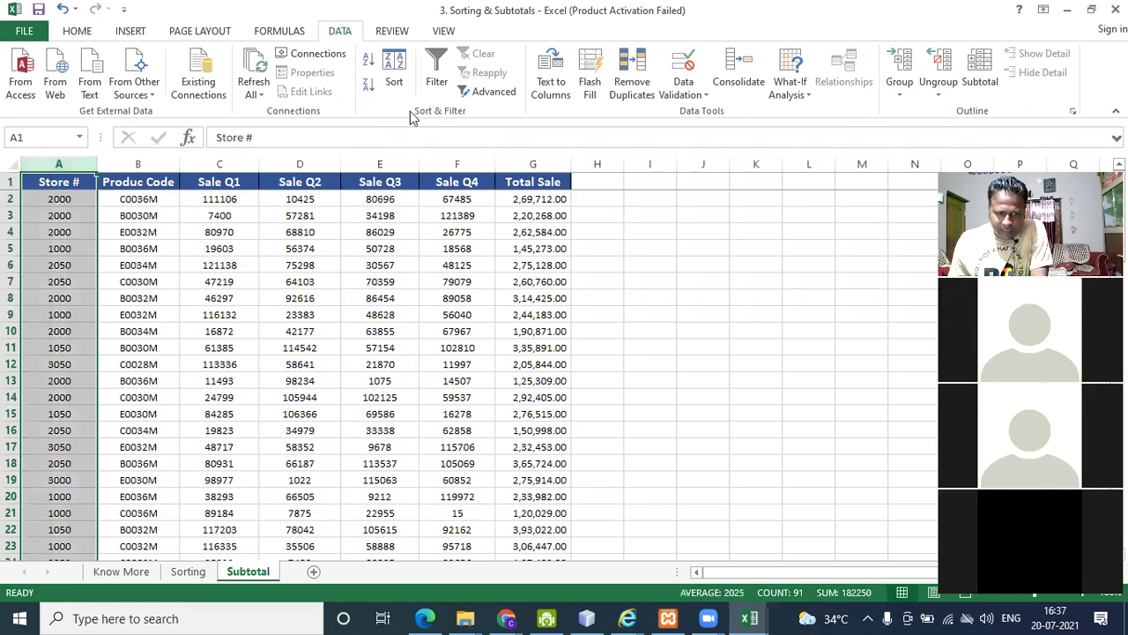
click(395, 82)
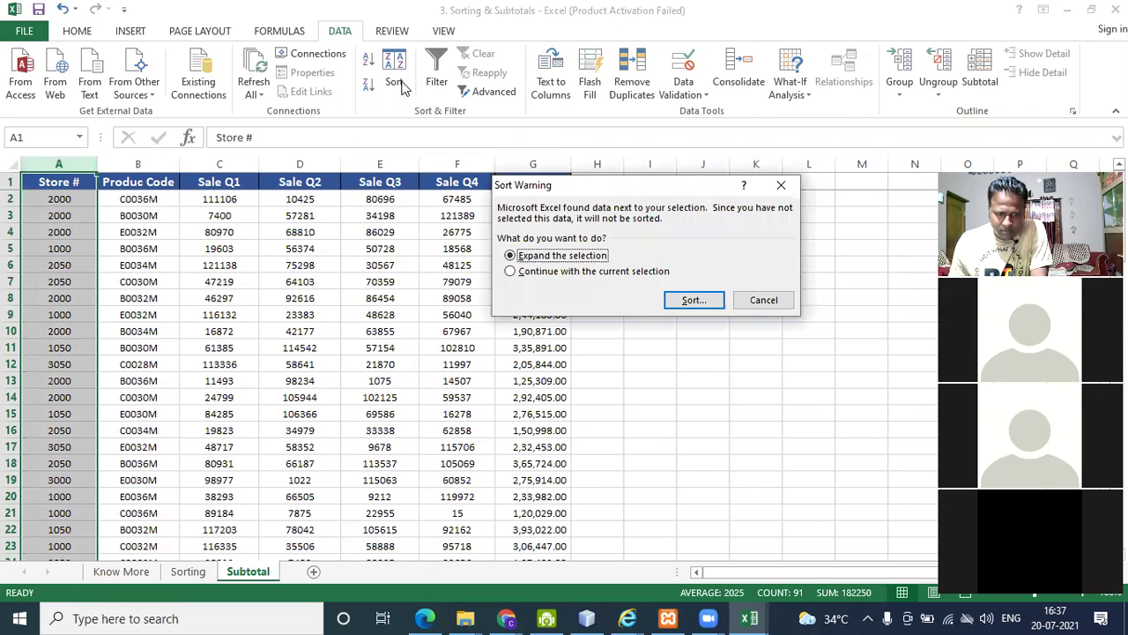
click(692, 300)
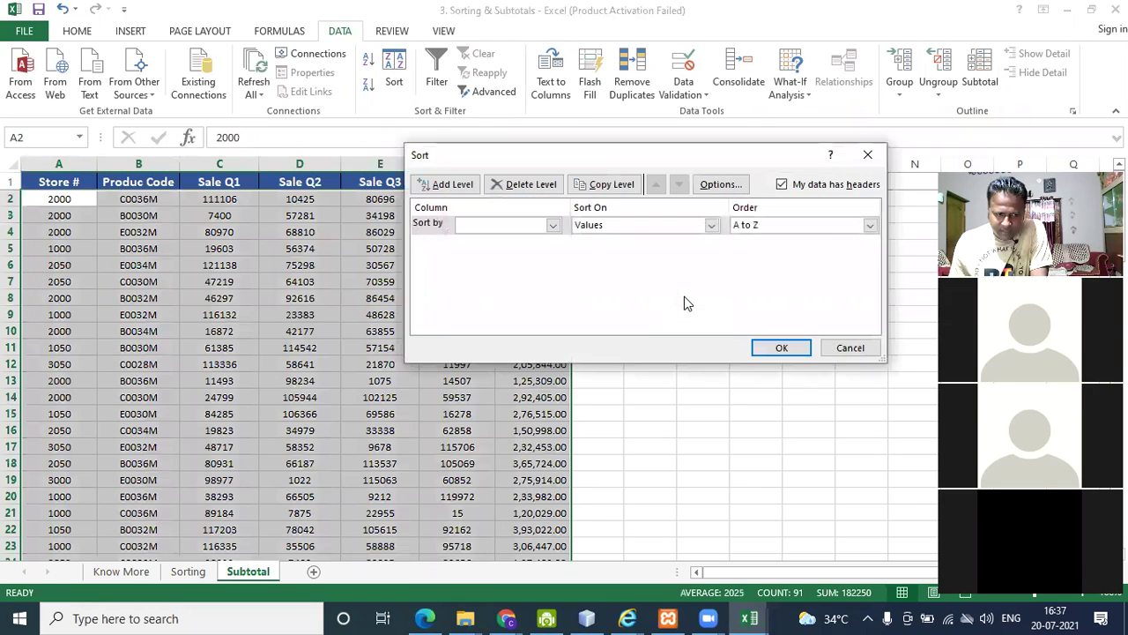
click(552, 224)
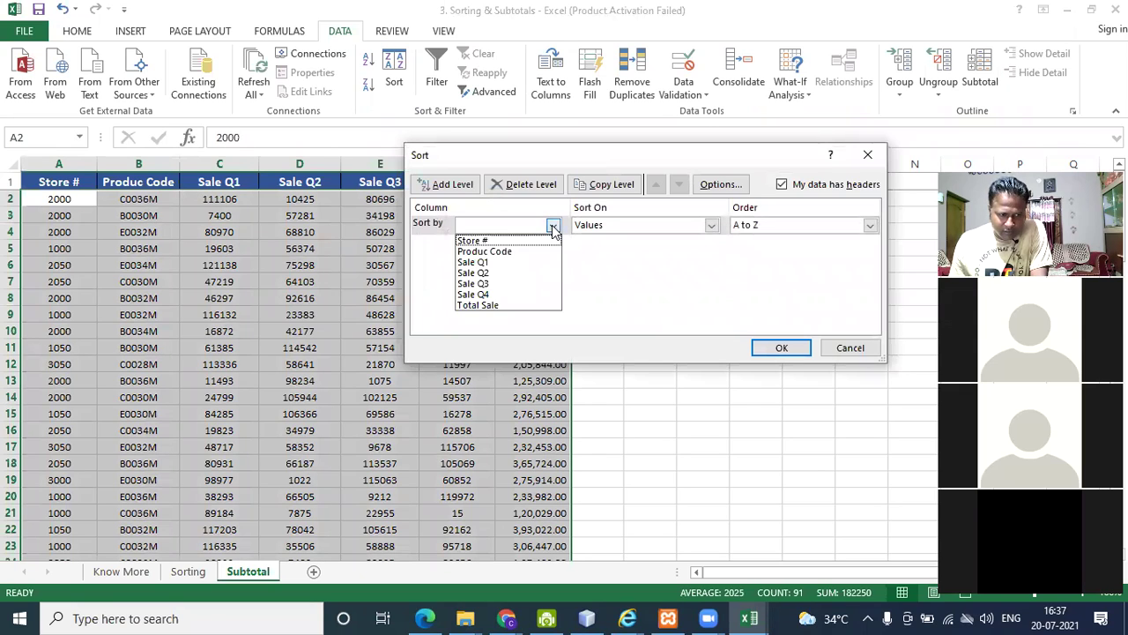
click(510, 241)
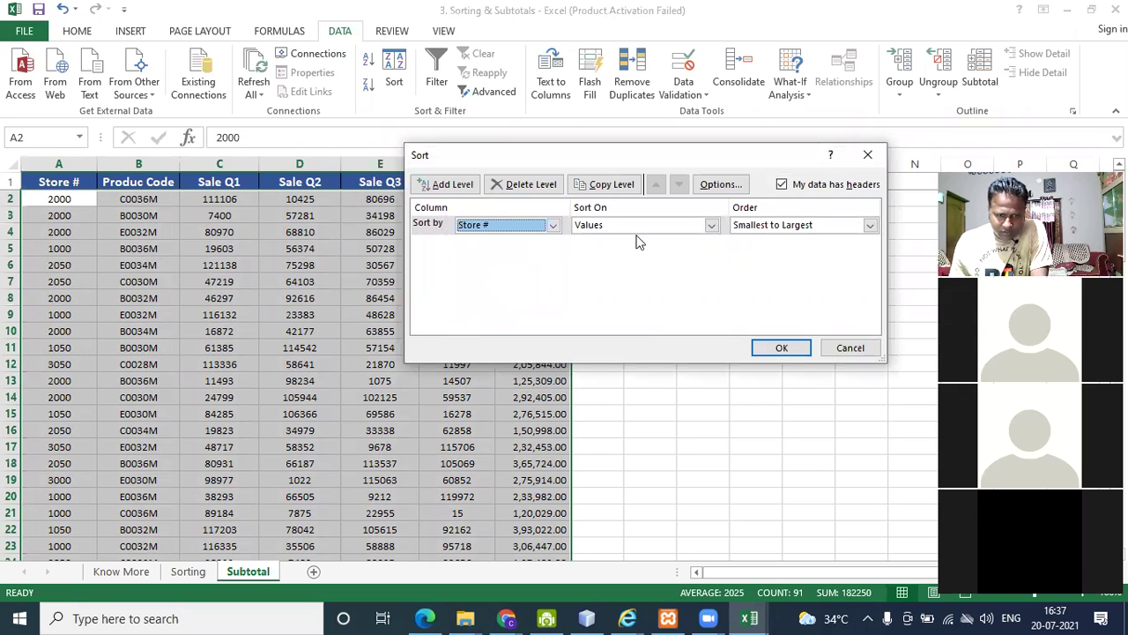
click(782, 347)
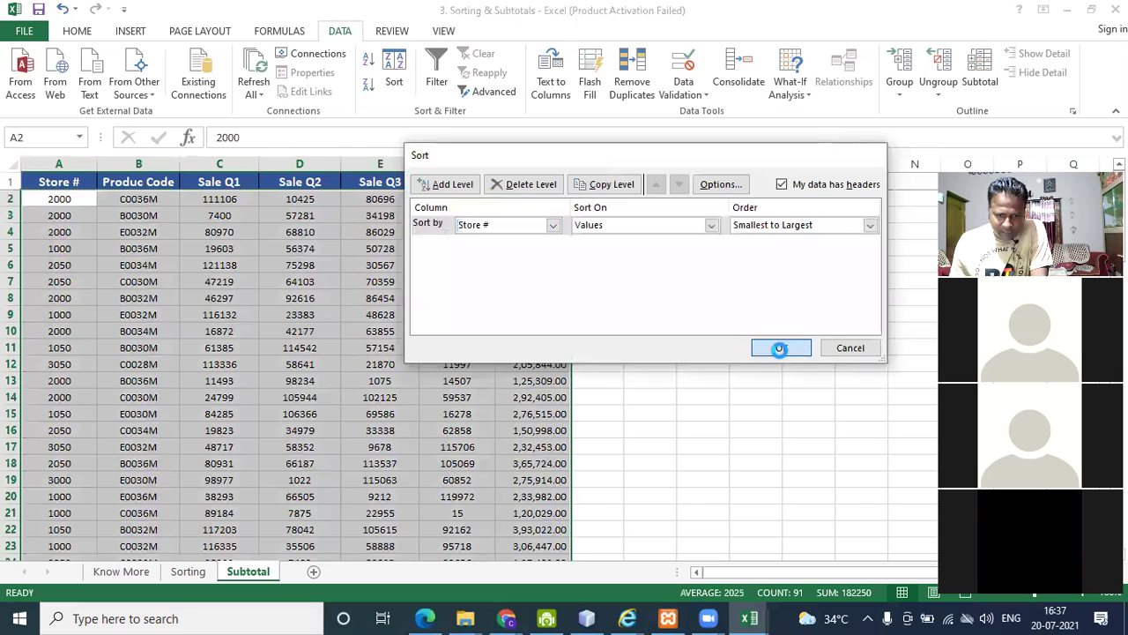
Insert a blank row 17 between the store 1000 rows and the store 1050 rows.
click(55, 431)
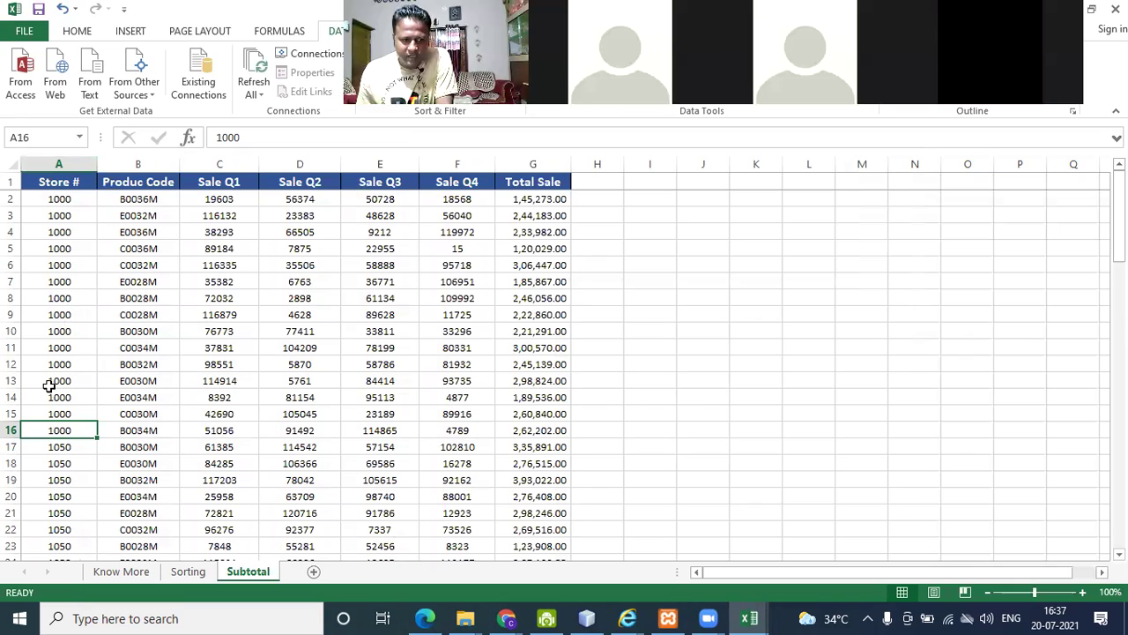
click(11, 447)
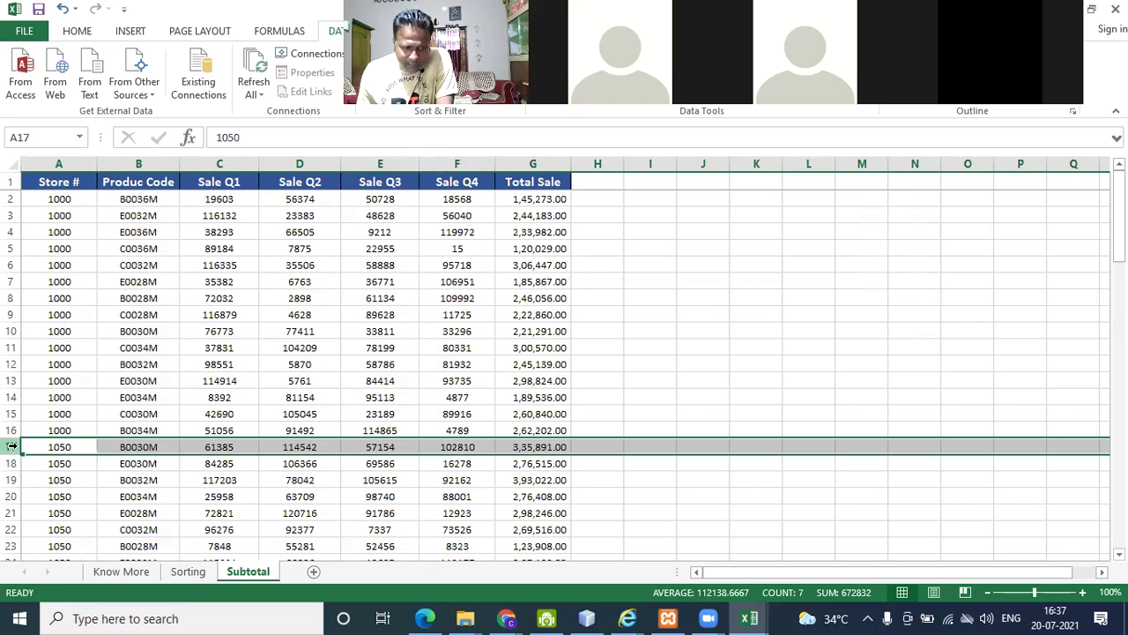
right_click(12, 446)
key(Escape)
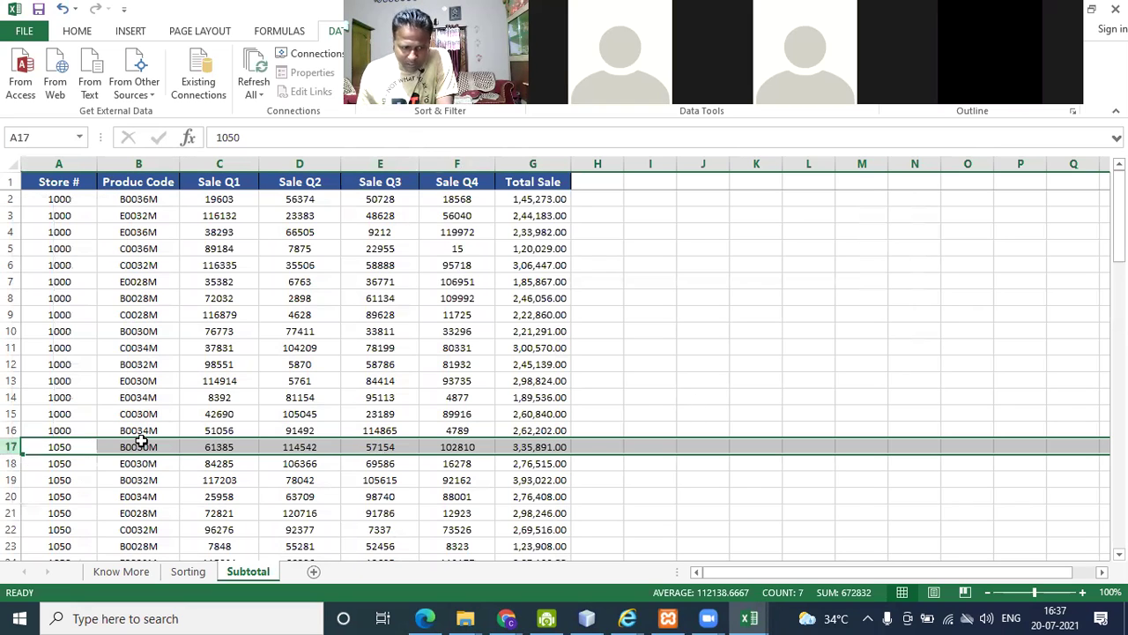
right_click(13, 448)
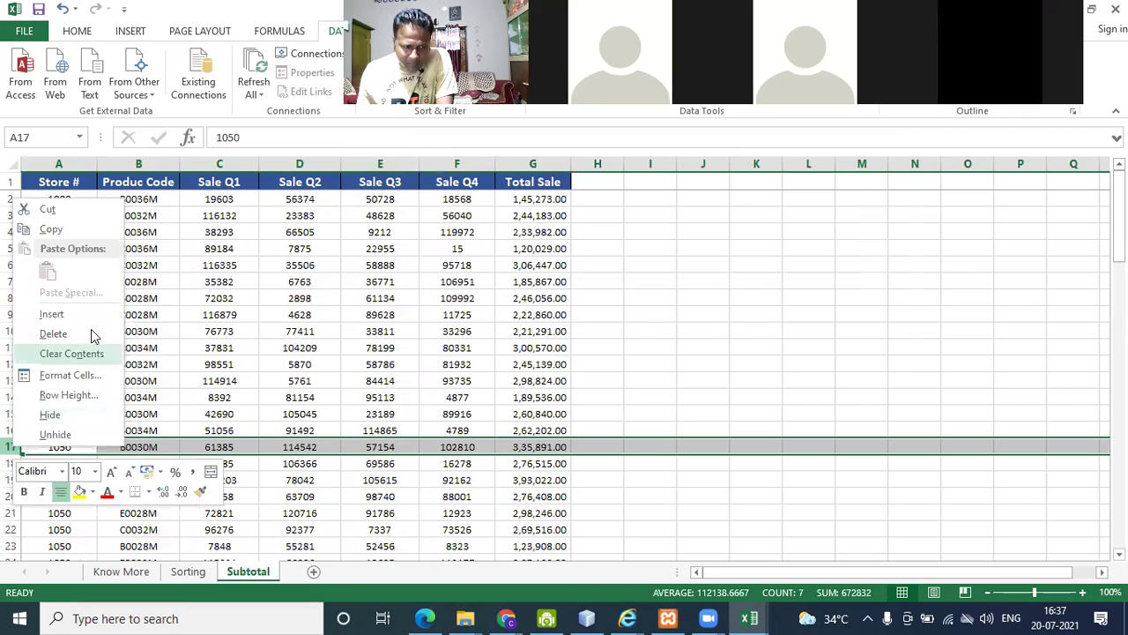
click(51, 313)
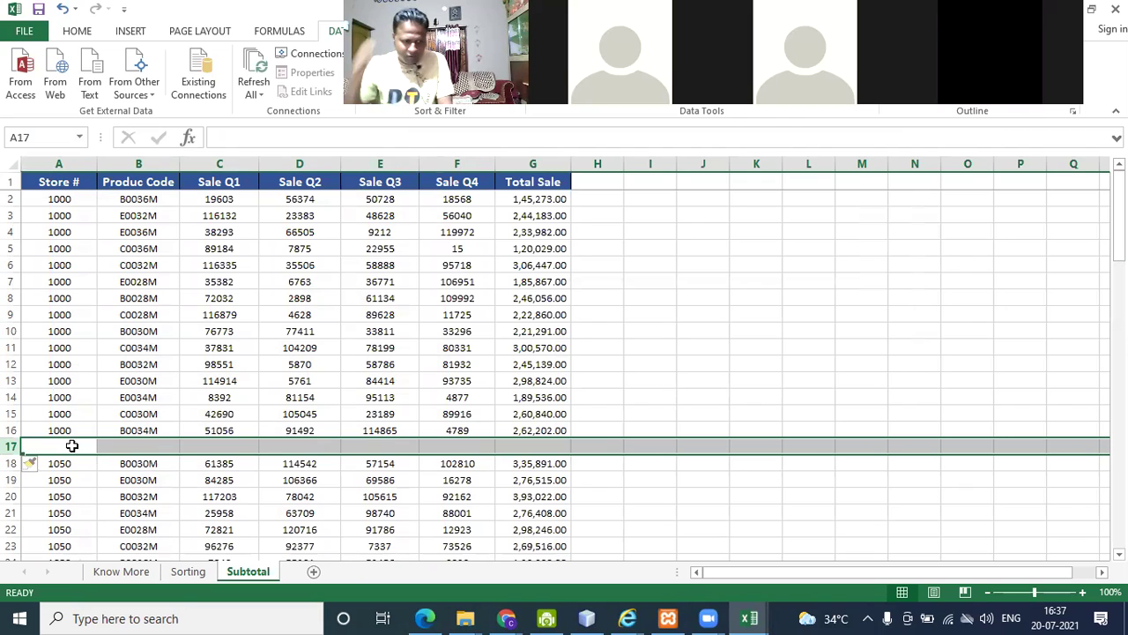
Enter the label TOTAL in cell A17 and point out the total row across A17:G17.
click(71, 446)
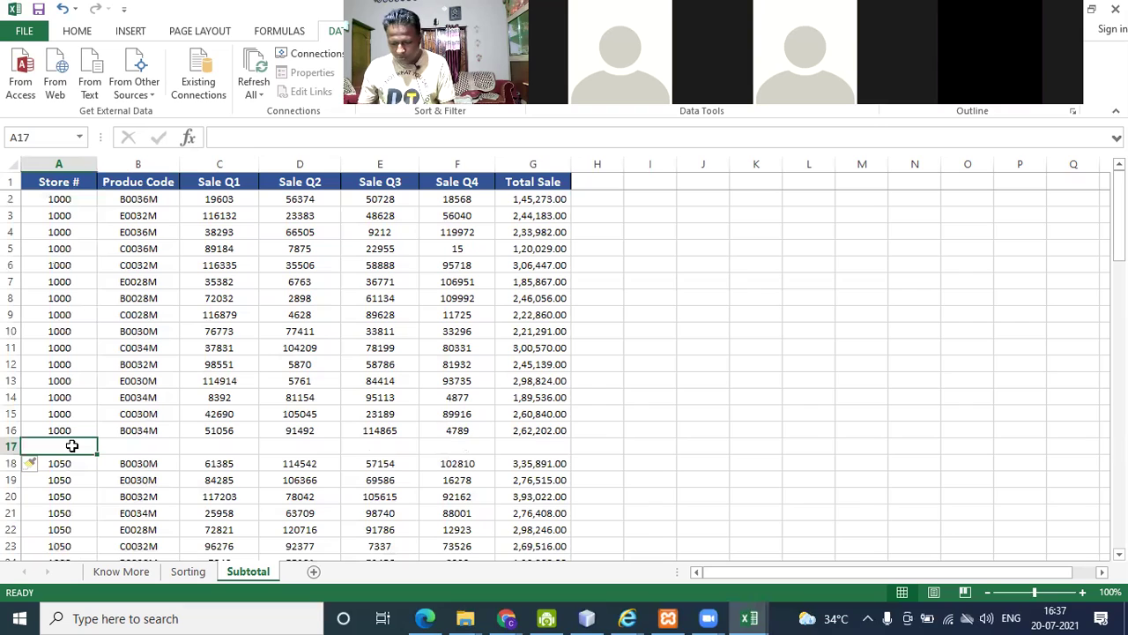
text(TOTAL)
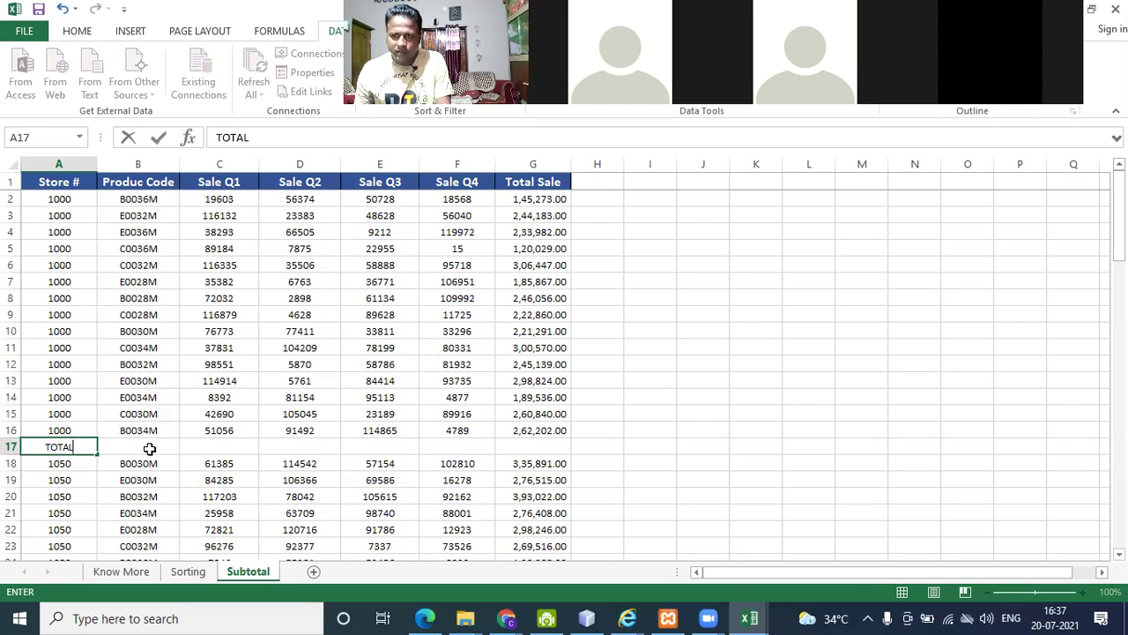
click(211, 444)
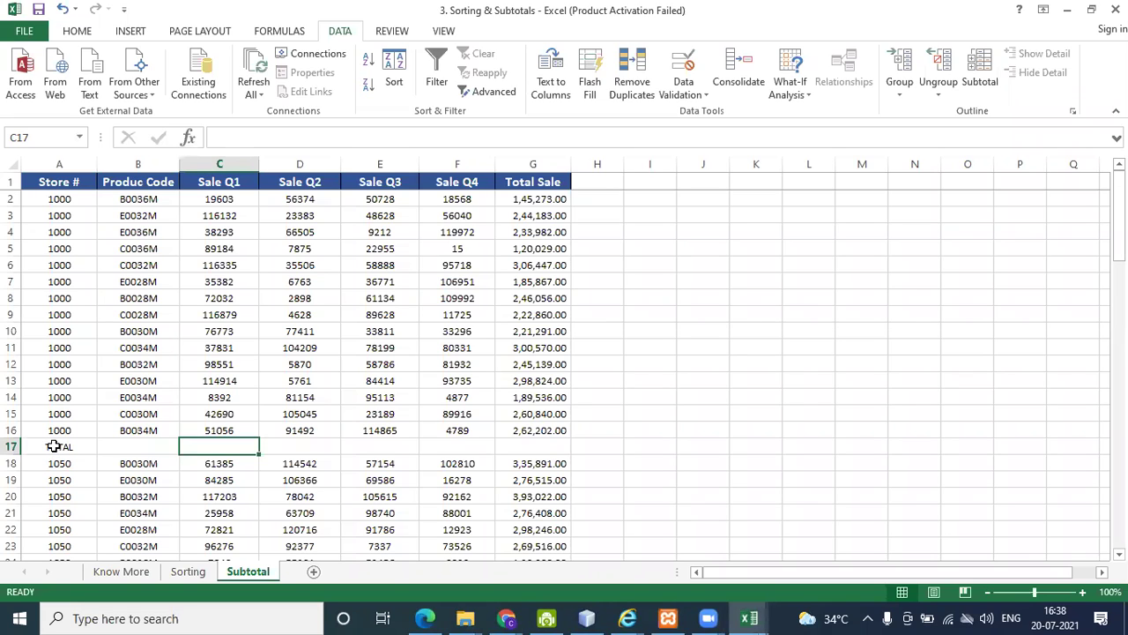
drag(50, 446, 538, 443)
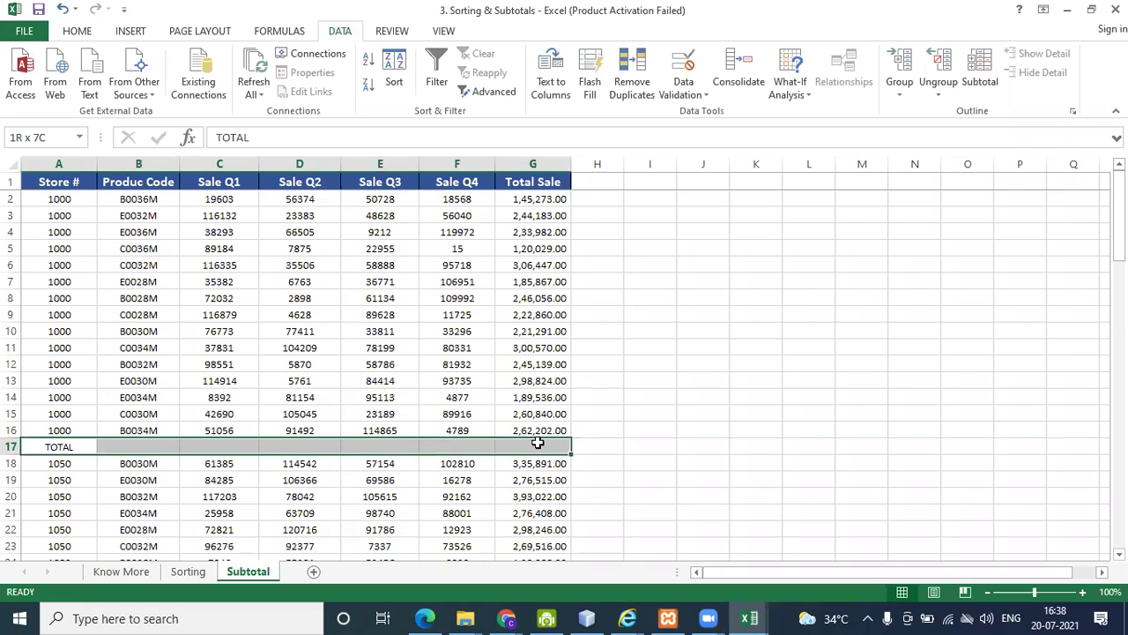
click(636, 448)
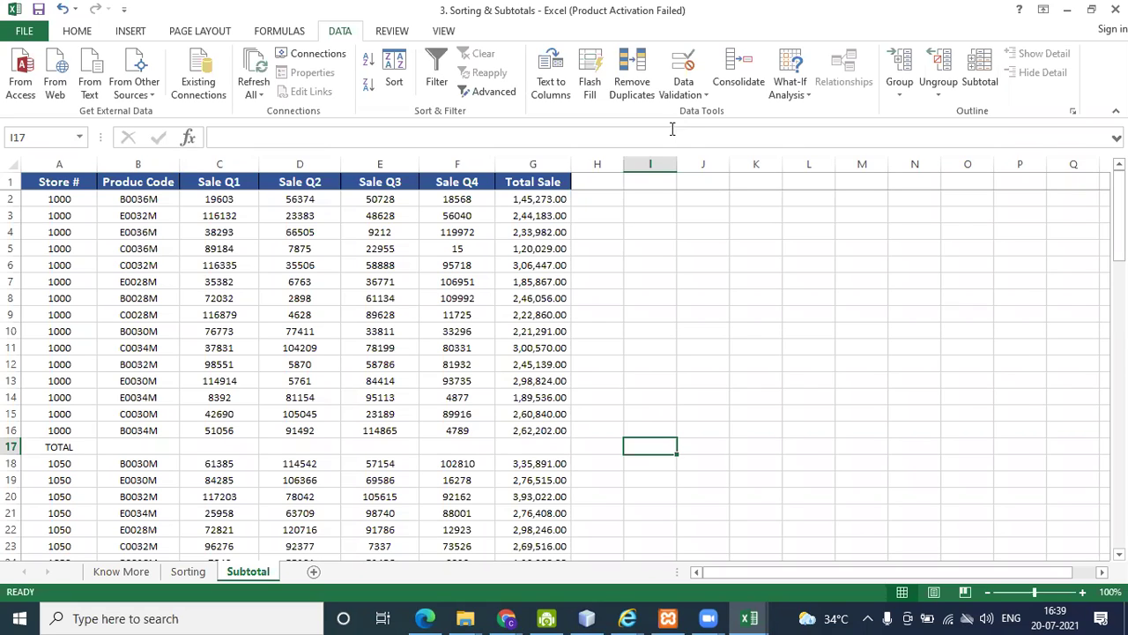
Add Sum subtotals at each change in Store # for Sale Q1, Sale Q2, Sale Q3, Sale Q4 and Total Sale, with summary below the data.
click(205, 451)
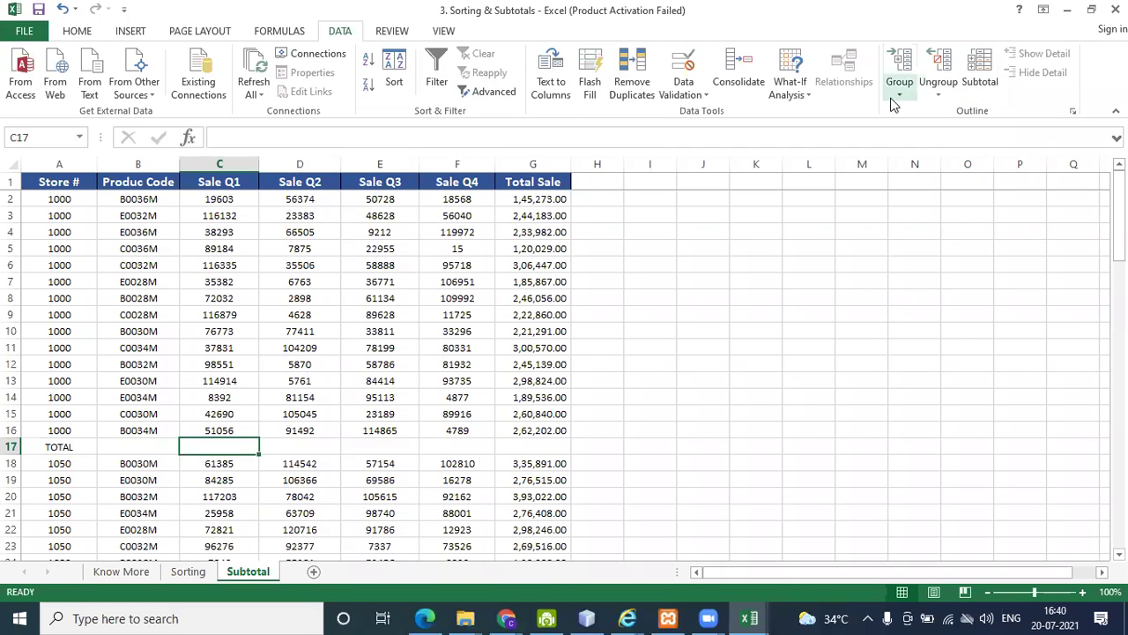
key(alt+a)
key(b)
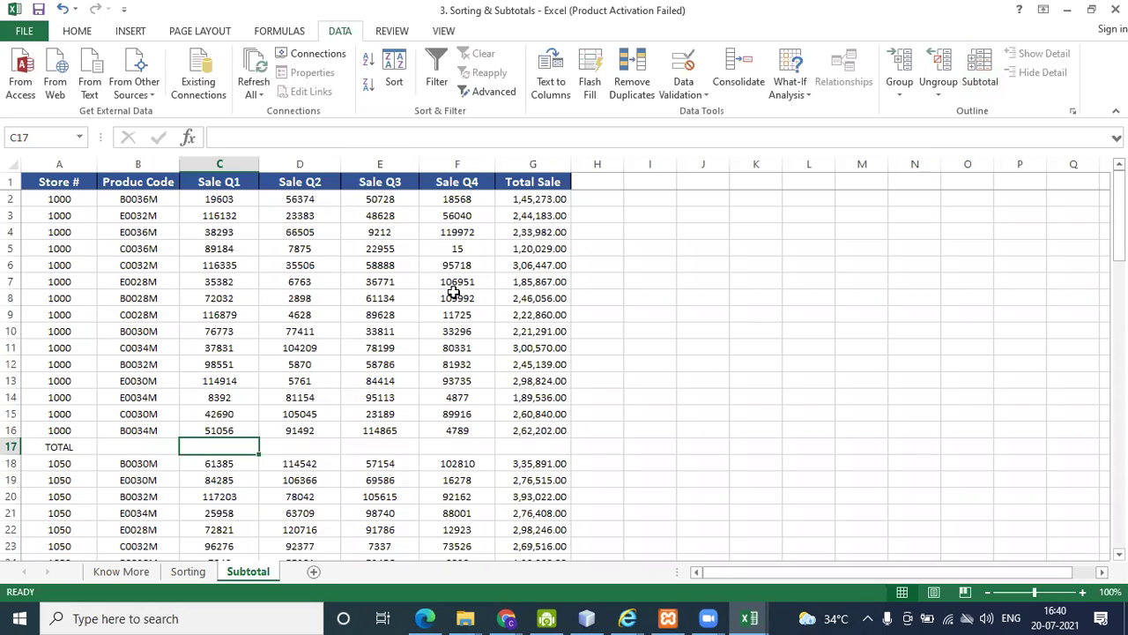
click(980, 83)
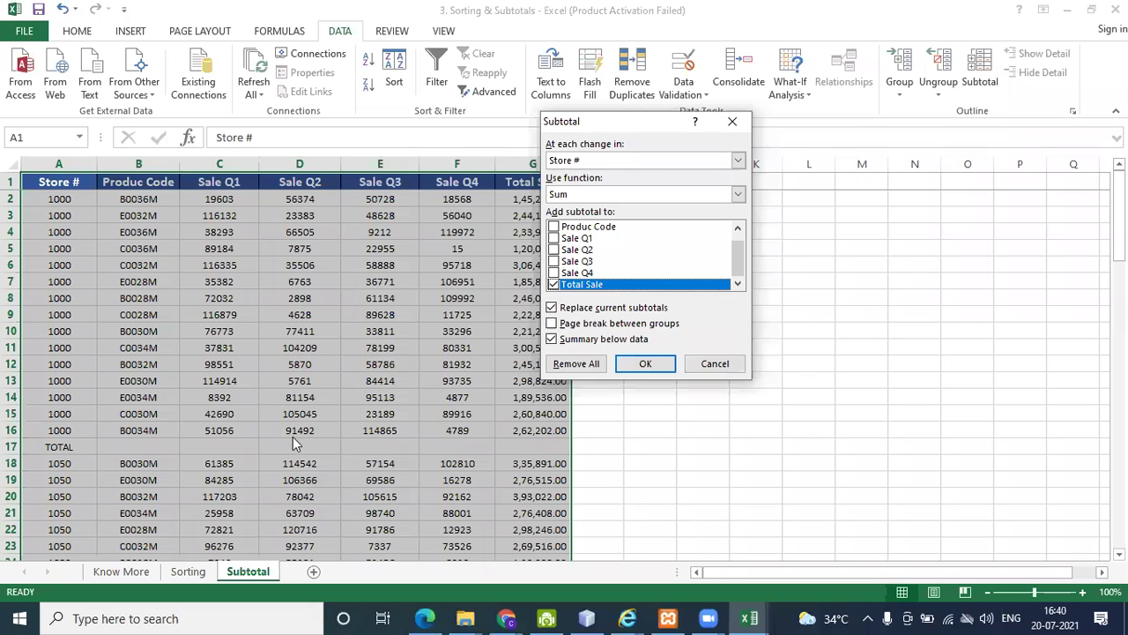
click(584, 240)
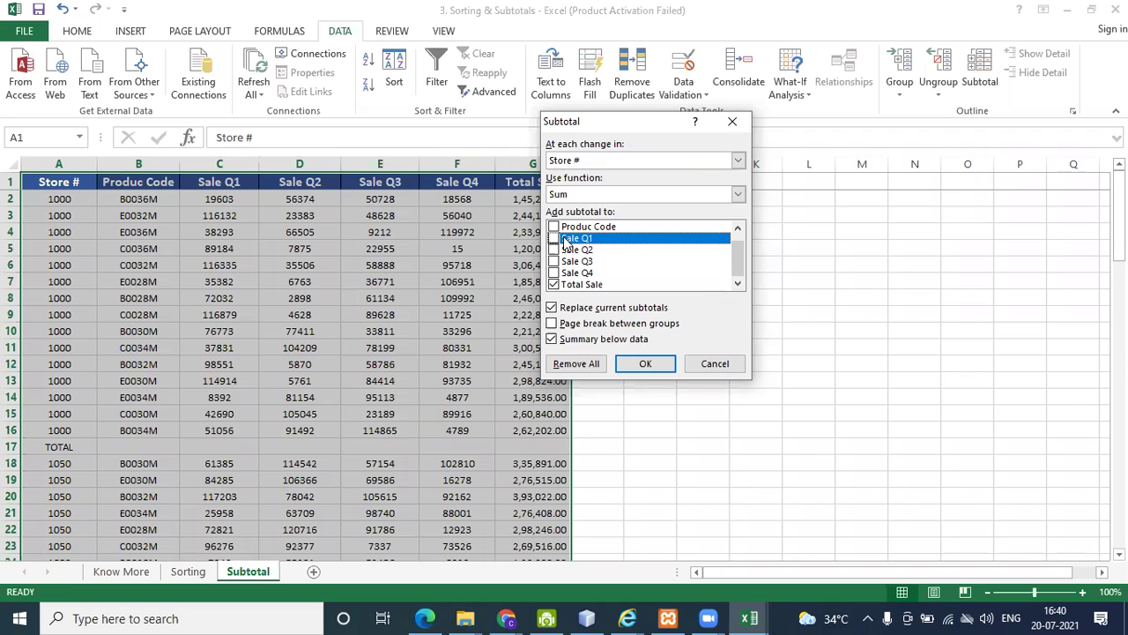
click(554, 238)
click(554, 249)
click(553, 261)
click(553, 272)
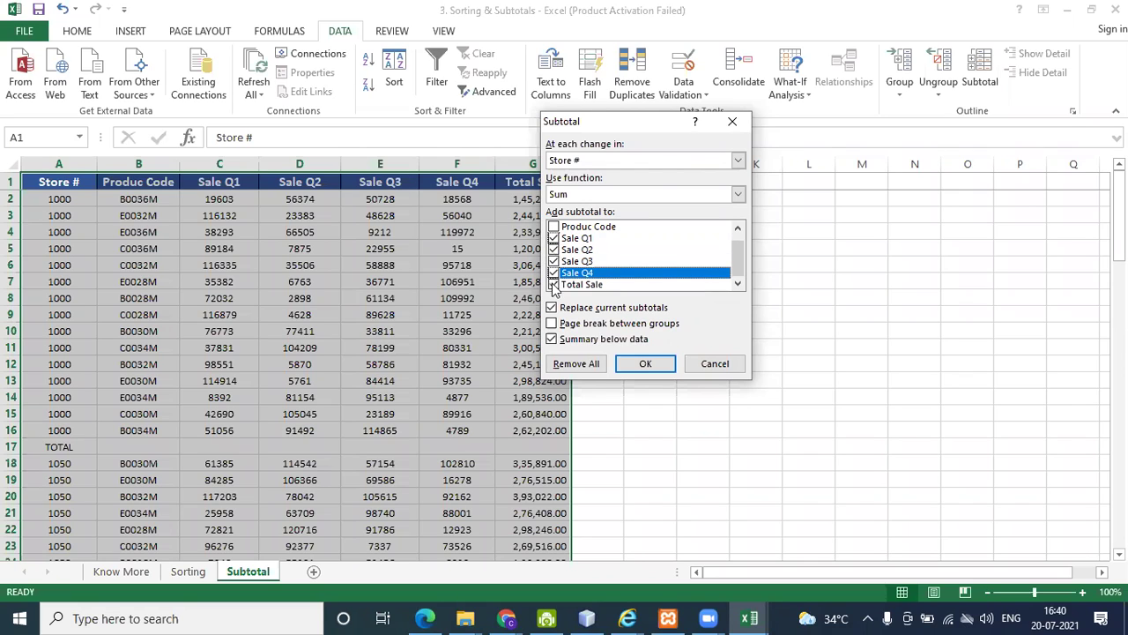
click(646, 364)
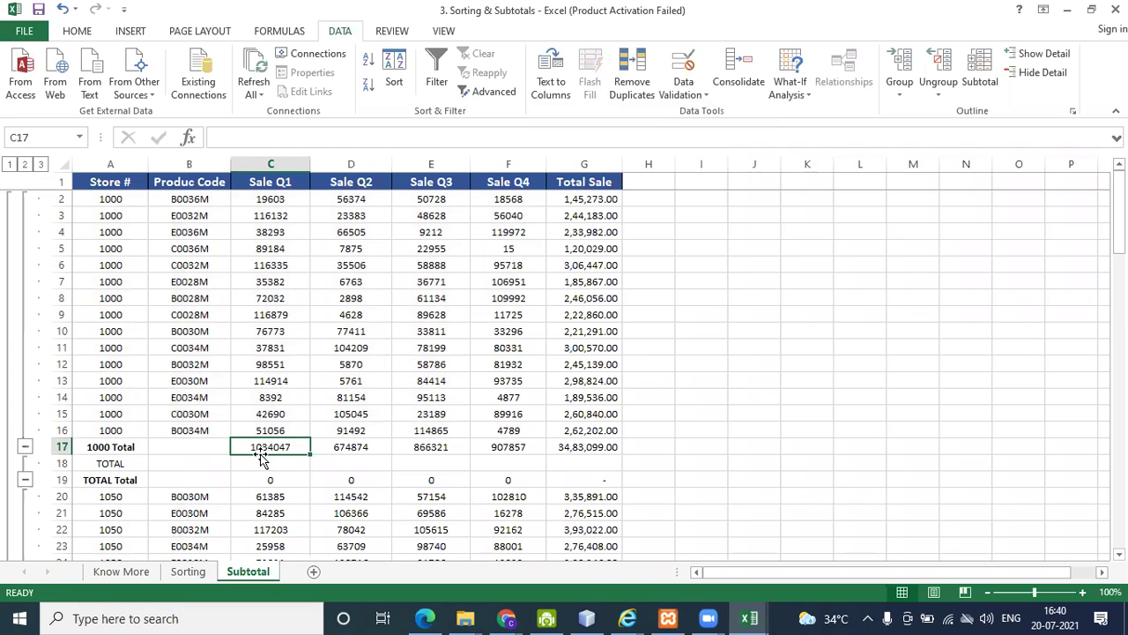
Examine the subtotal rows for stores 1000 and 1050, checking the SUBTOTAL formulas for Sale Q2 and Sale Q3 in row 35.
scroll(293, 409, down, 1)
scroll(292, 409, down, 1)
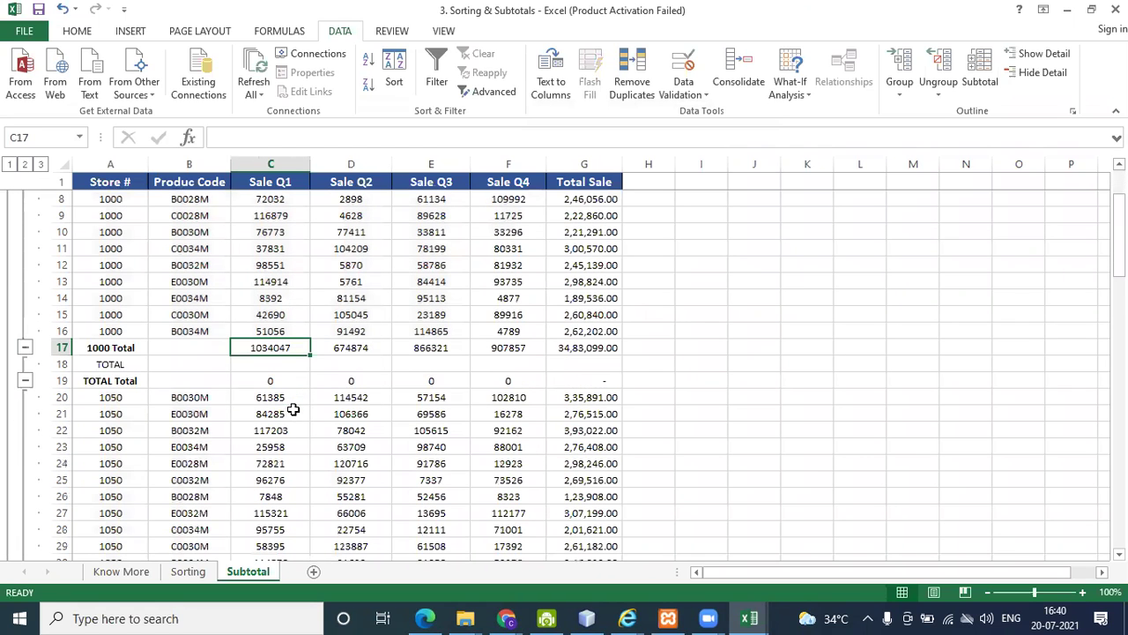
scroll(382, 388, down, 3)
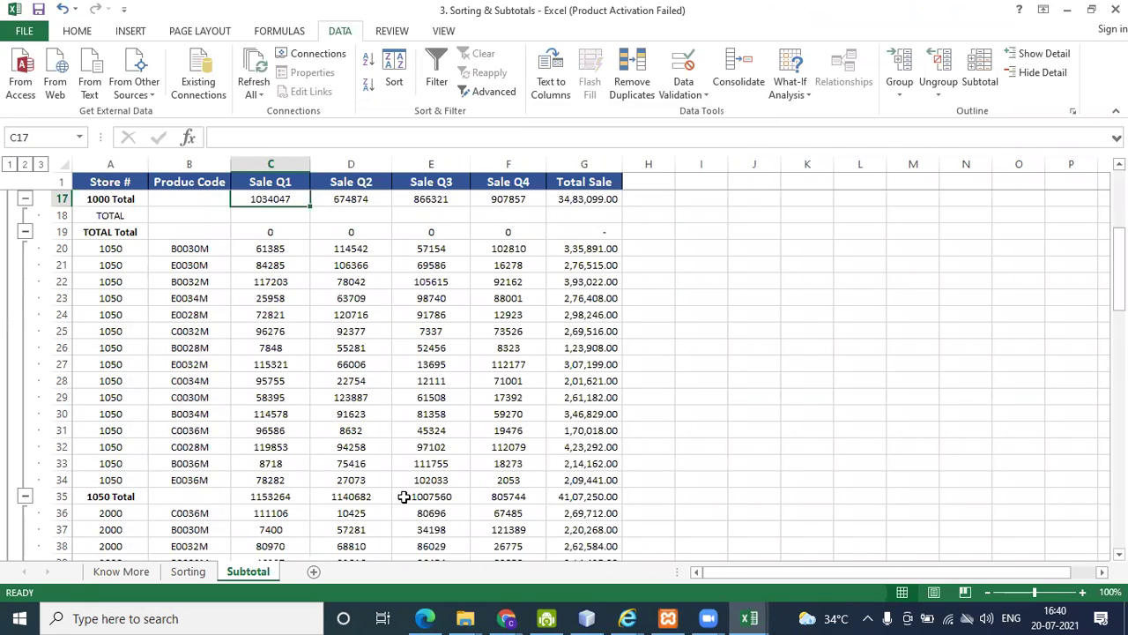
click(287, 499)
click(357, 499)
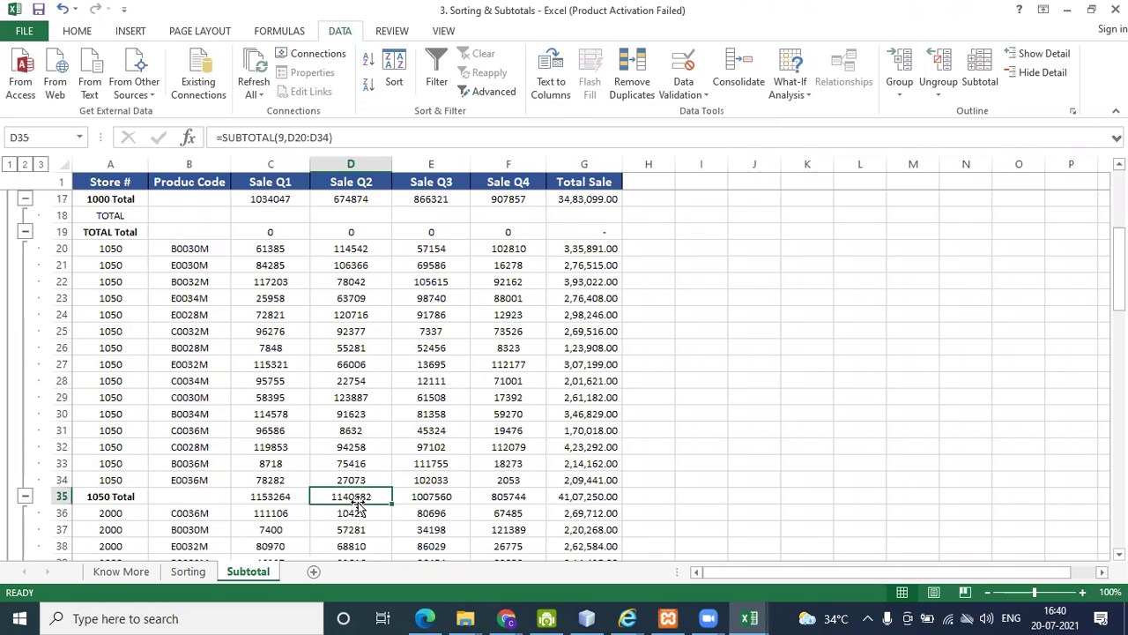
click(433, 495)
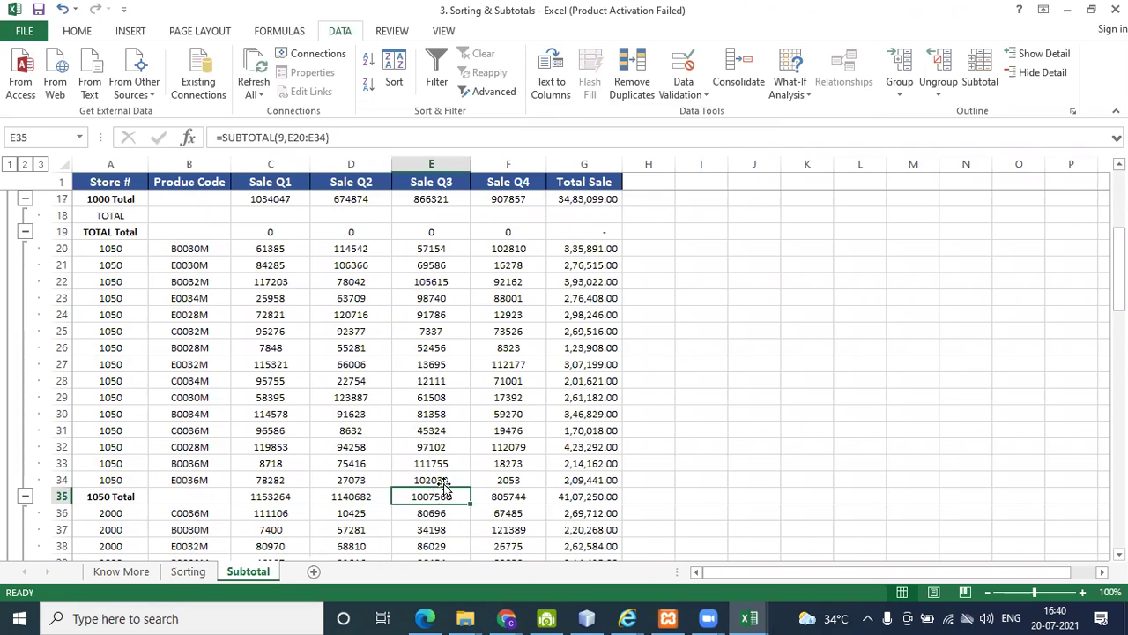
scroll(431, 450, down, 2)
scroll(430, 441, down, 2)
scroll(411, 428, up, 4)
scroll(192, 368, up, 3)
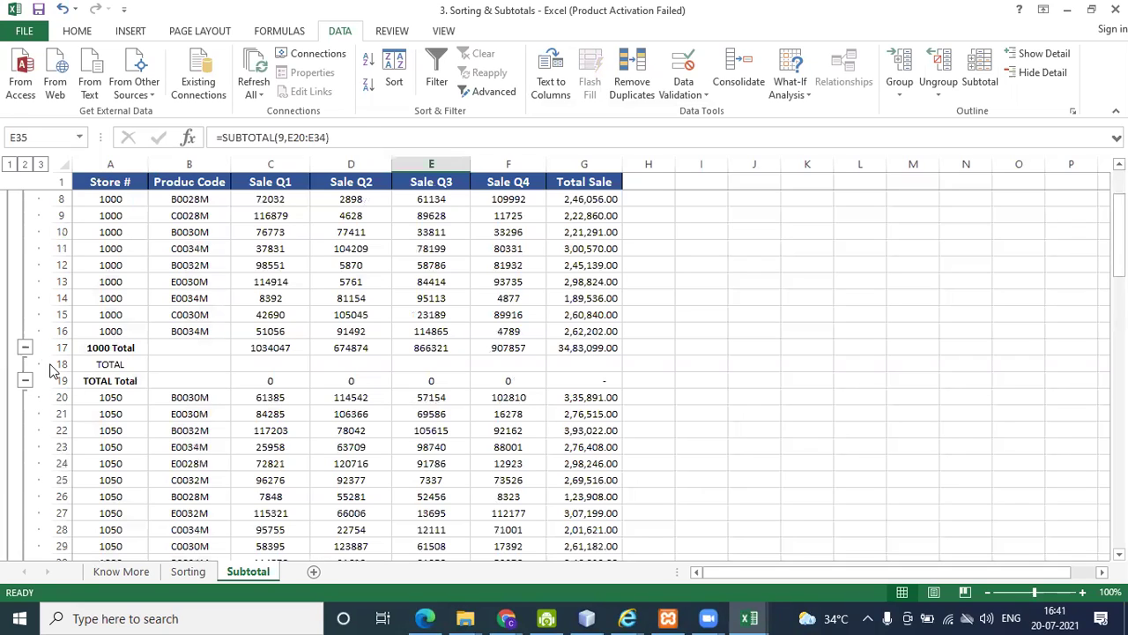
Delete the manually added TOTAL row 18 beneath the 1000 Total row.
click(54, 364)
right_click(56, 364)
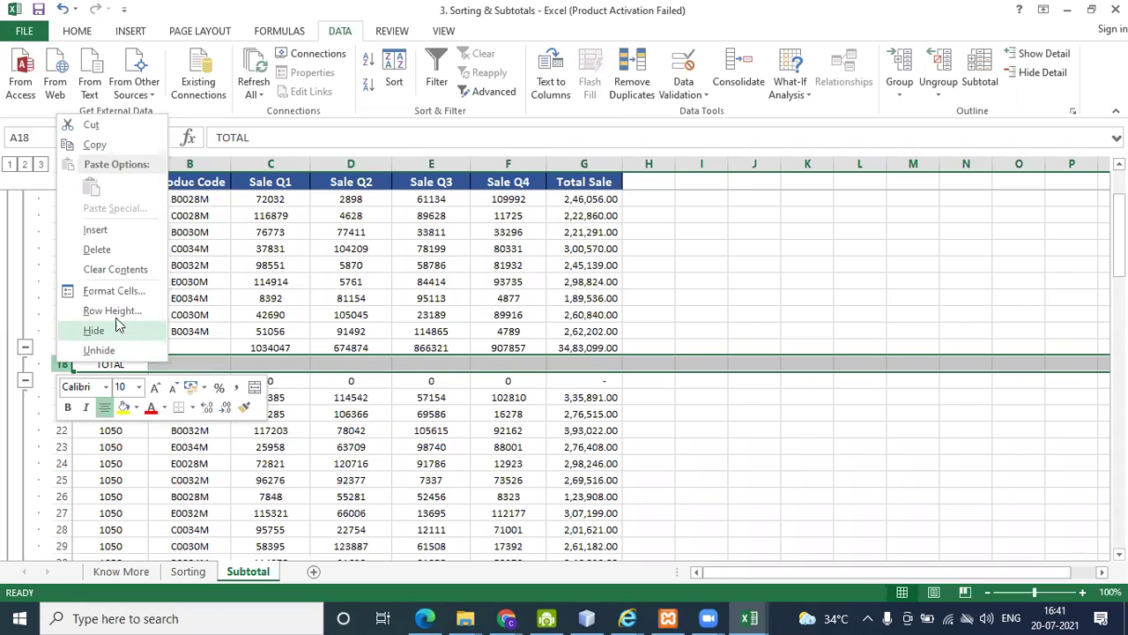
click(100, 251)
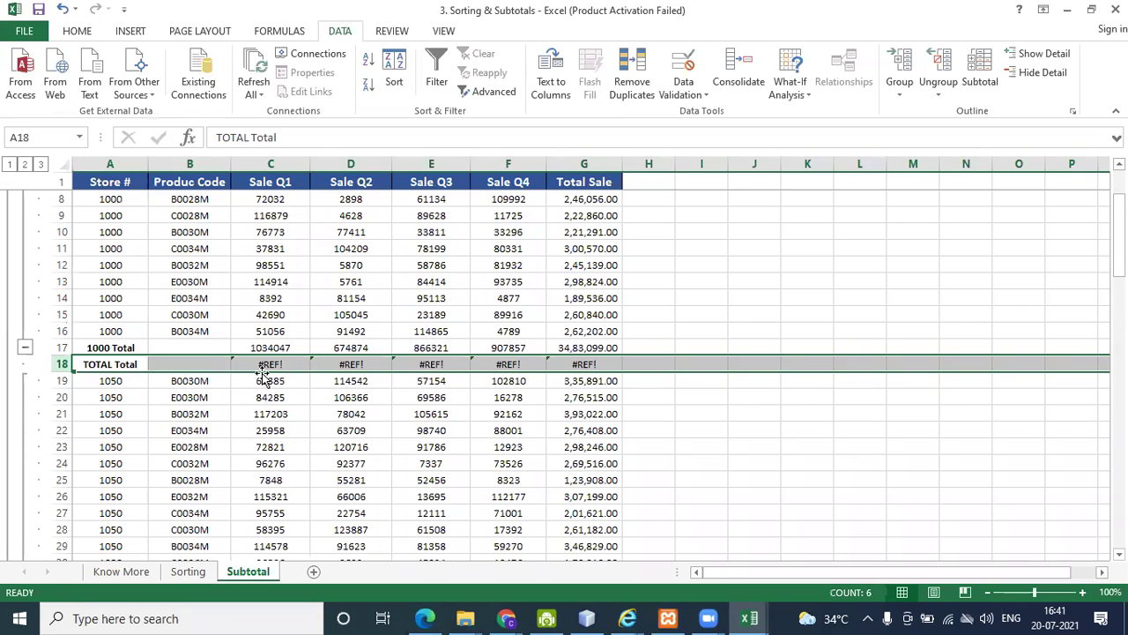
Widen the Sale Q1 column.
double_click(310, 164)
click(276, 164)
drag(276, 164, 349, 164)
click(861, 427)
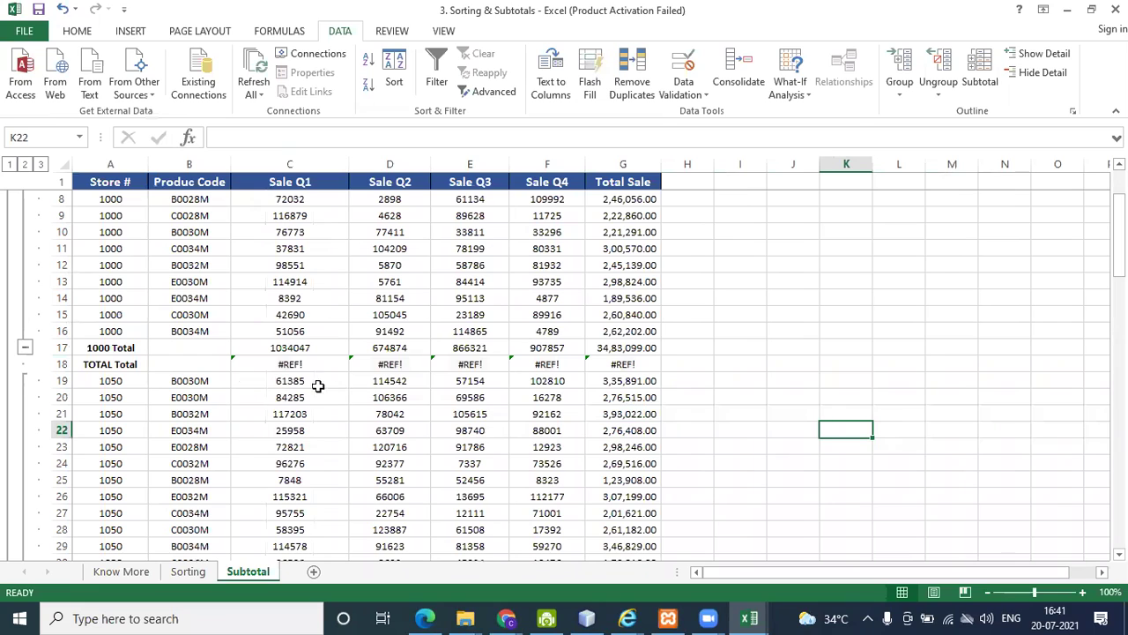
Delete the TOTAL Total subtotal row 18 between the store 1000 and store 1050 groups.
right_click(57, 364)
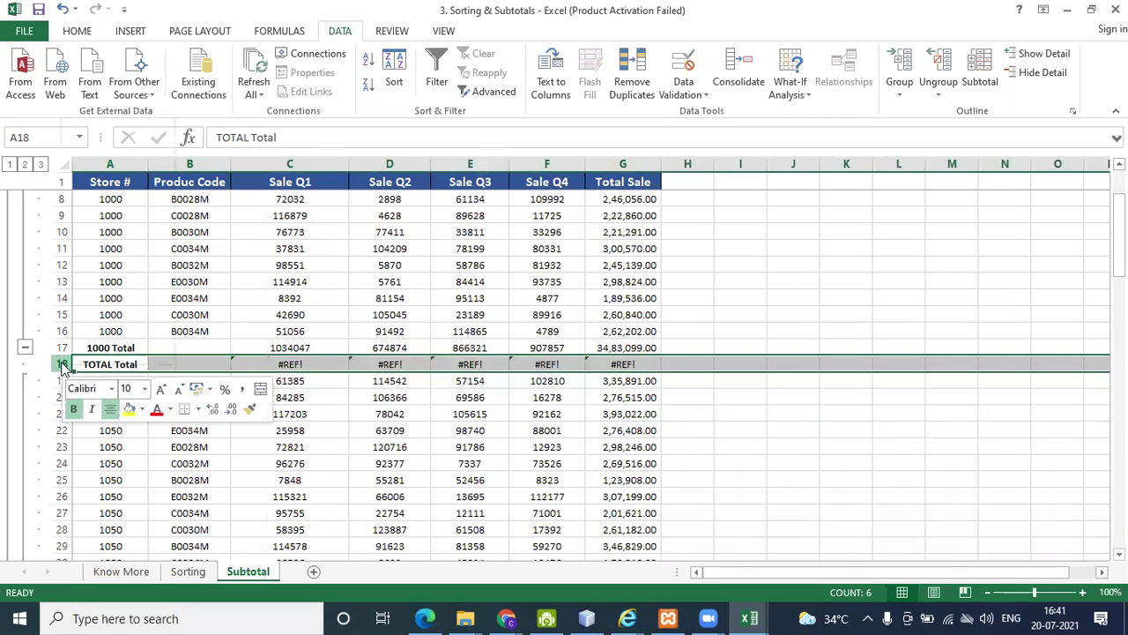
click(103, 251)
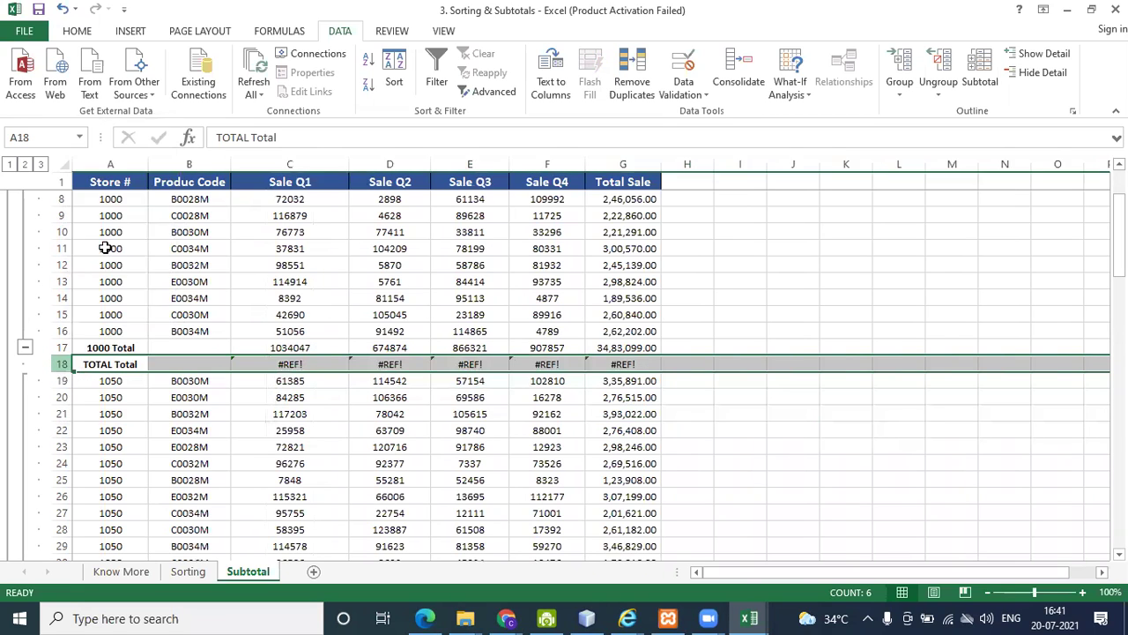
click(143, 351)
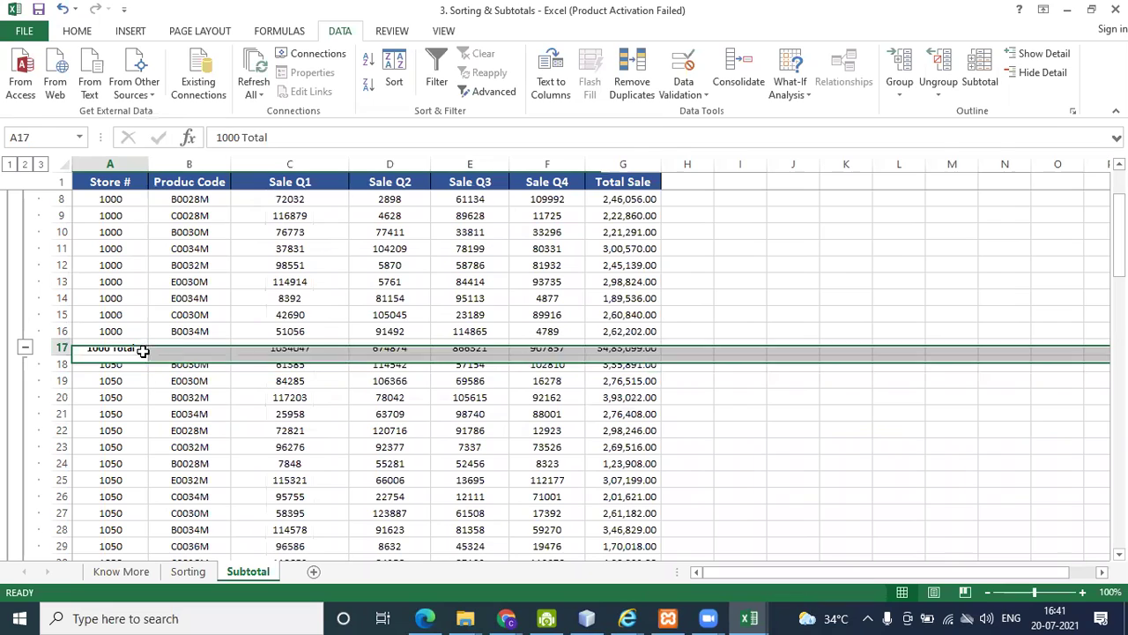
Examine each store's subtotal row, from 1000 Total down to the Grand Total row.
click(385, 350)
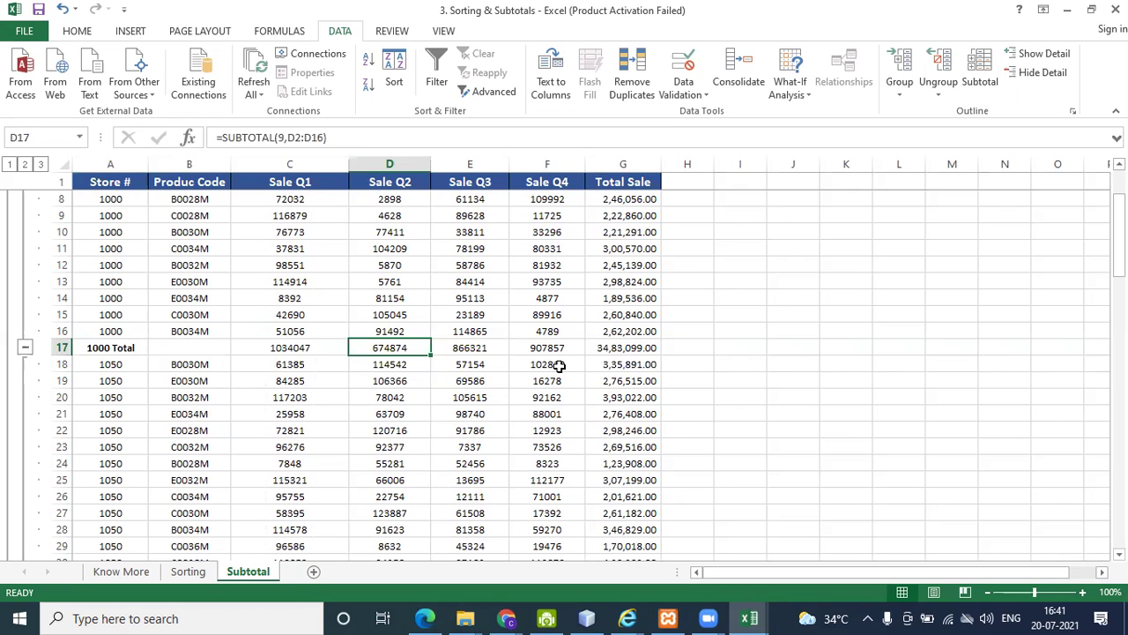
scroll(111, 353, down, 2)
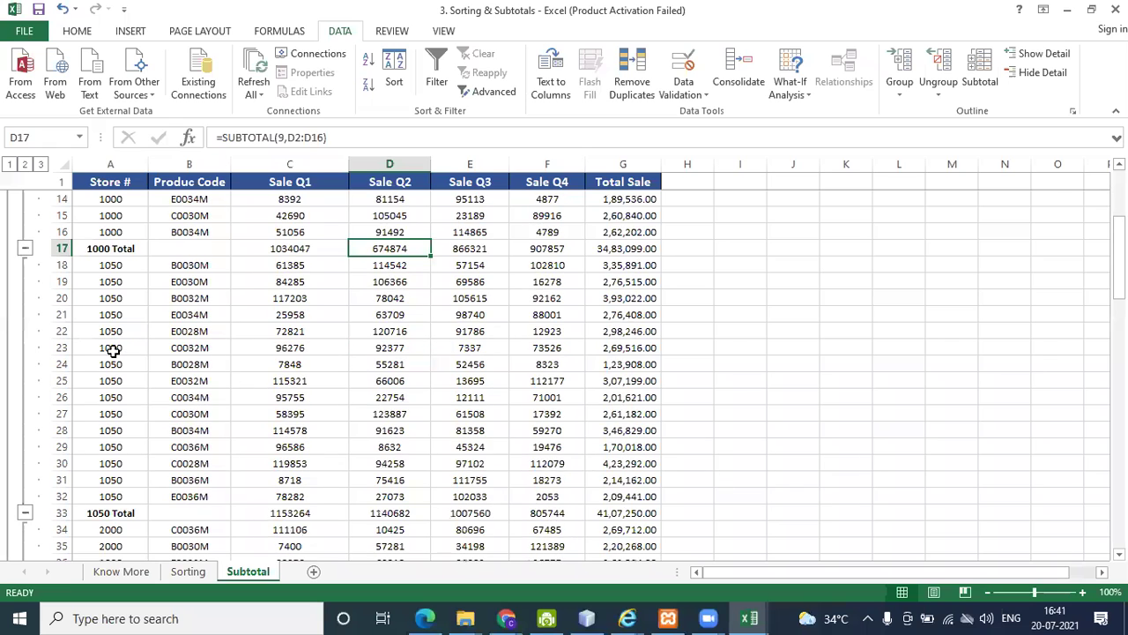
scroll(132, 415, down, 1)
scroll(335, 462, down, 3)
scroll(270, 460, down, 4)
scroll(406, 434, down, 4)
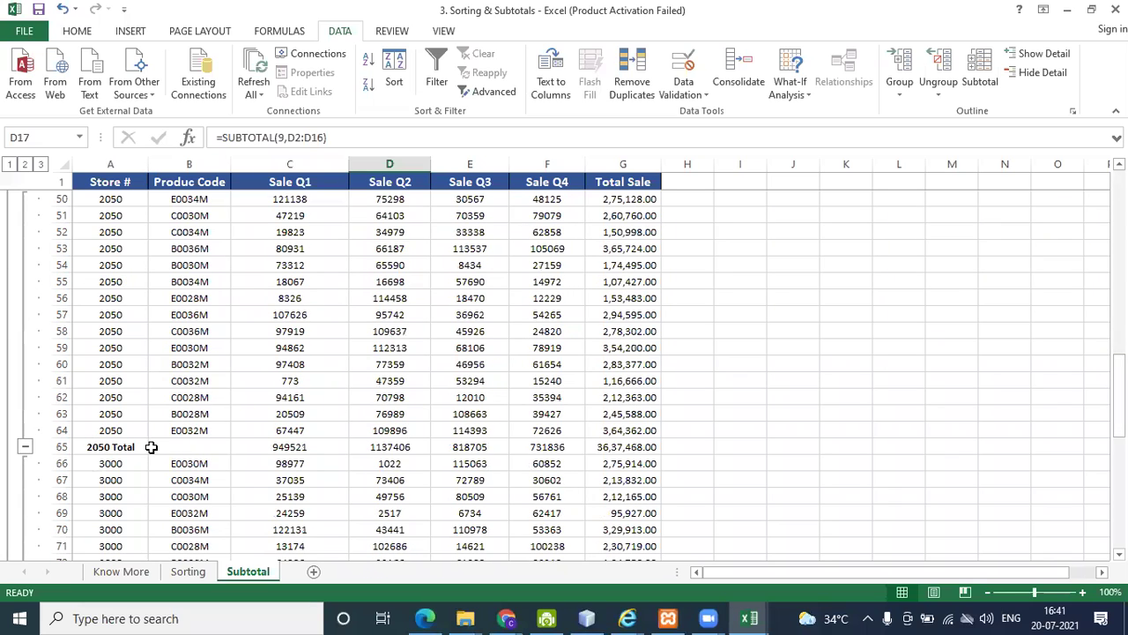
scroll(151, 447, down, 5)
scroll(152, 447, down, 6)
scroll(148, 438, up, 2)
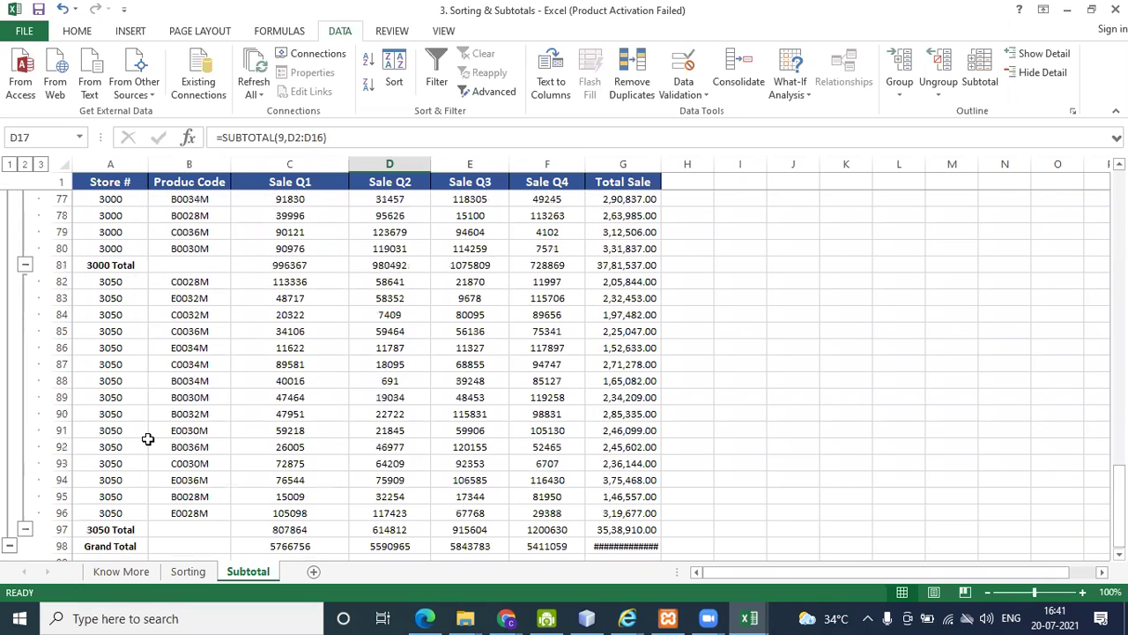
Fit the Total Sale column's width to its contents.
double_click(660, 163)
click(765, 381)
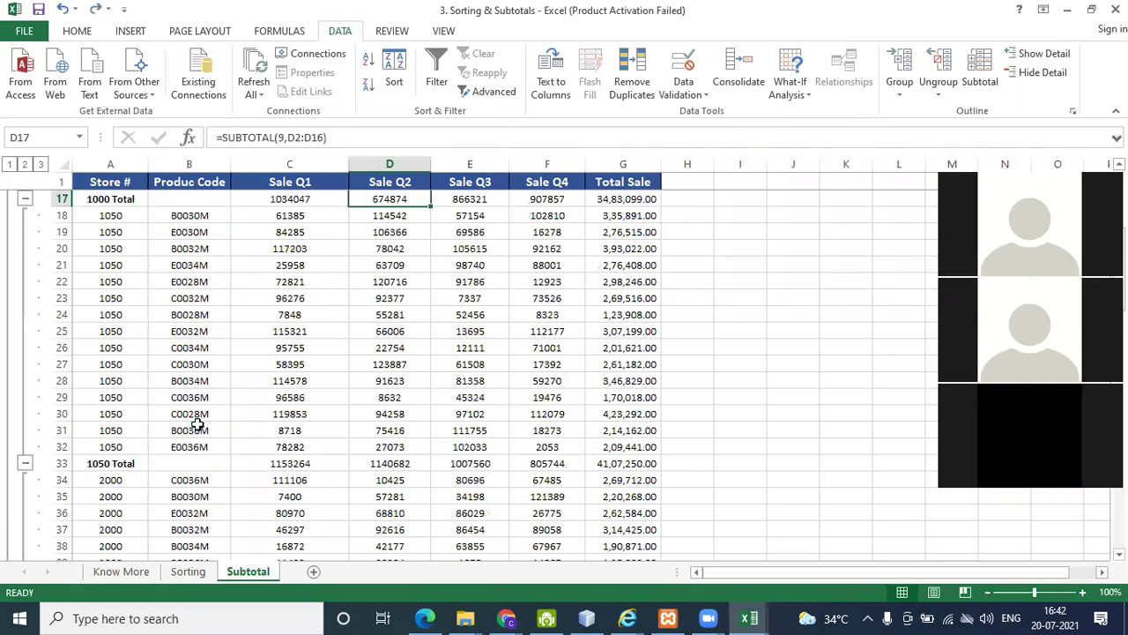
Undo the column width changes, the row deletions and the subtotals, and clear the table selection.
key(ctrl+z)
key(ctrl+z)
key(ctrl+z)
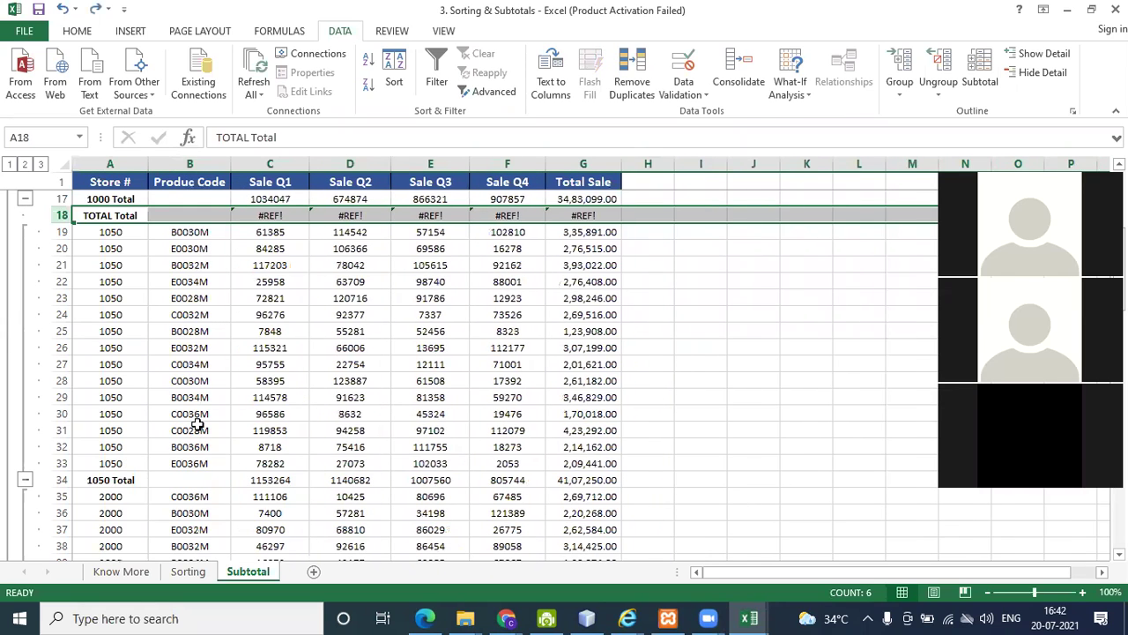
key(ctrl+z)
key(ctrl+z)
key(ctrl+z)
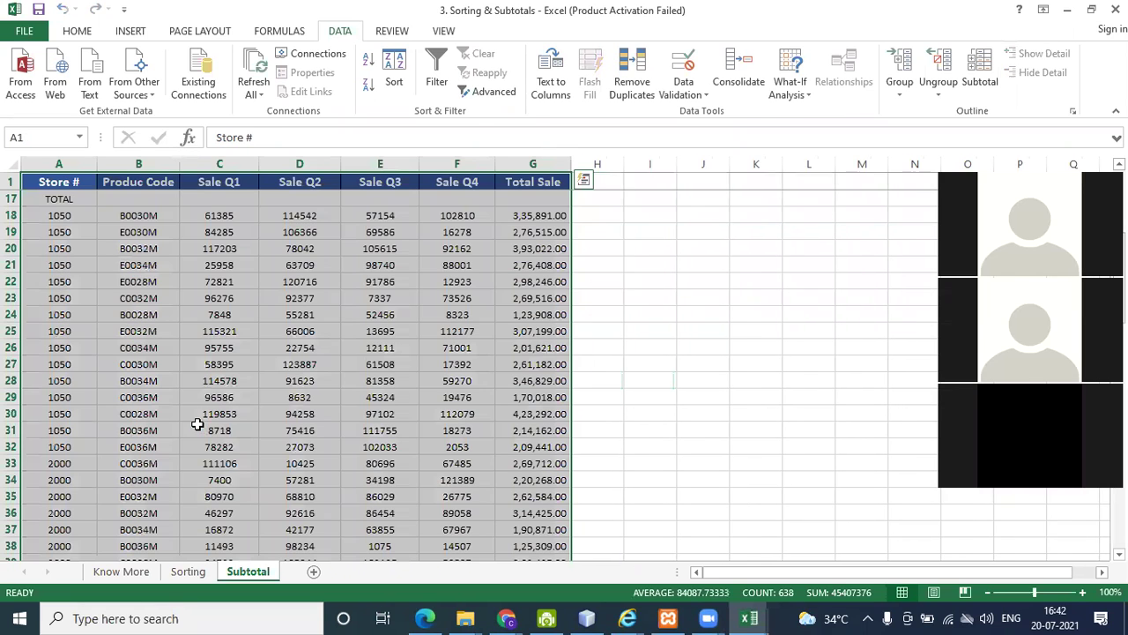
key(ctrl+q)
click(628, 364)
Delete the manually added TOTAL row 17 between the store 1000 and store 1050 rows.
scroll(627, 463, up, 5)
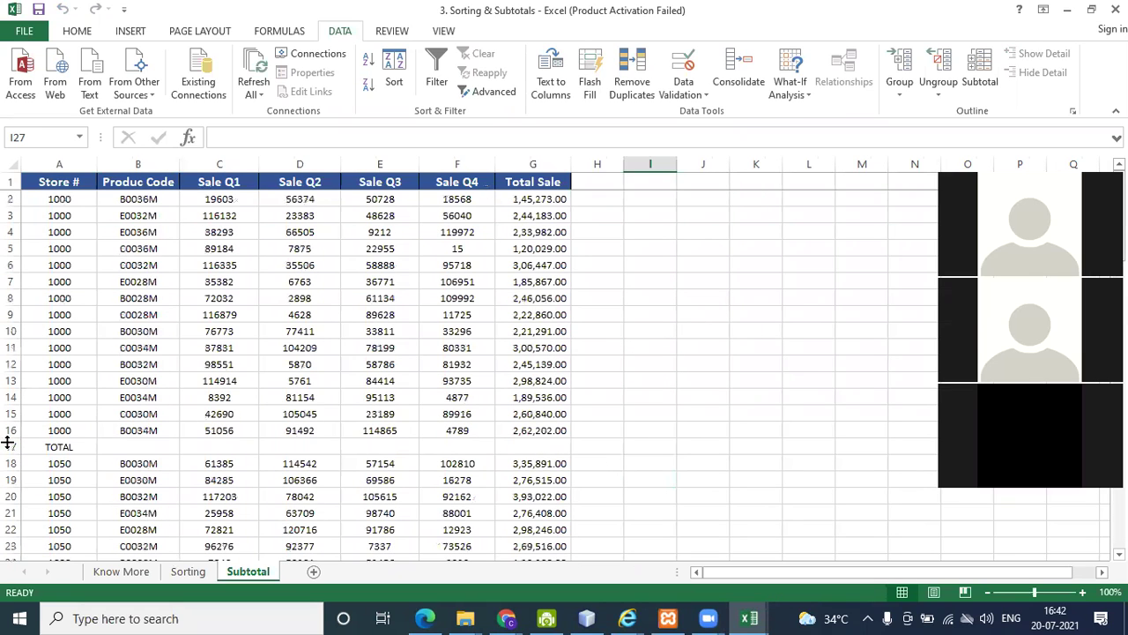
click(9, 447)
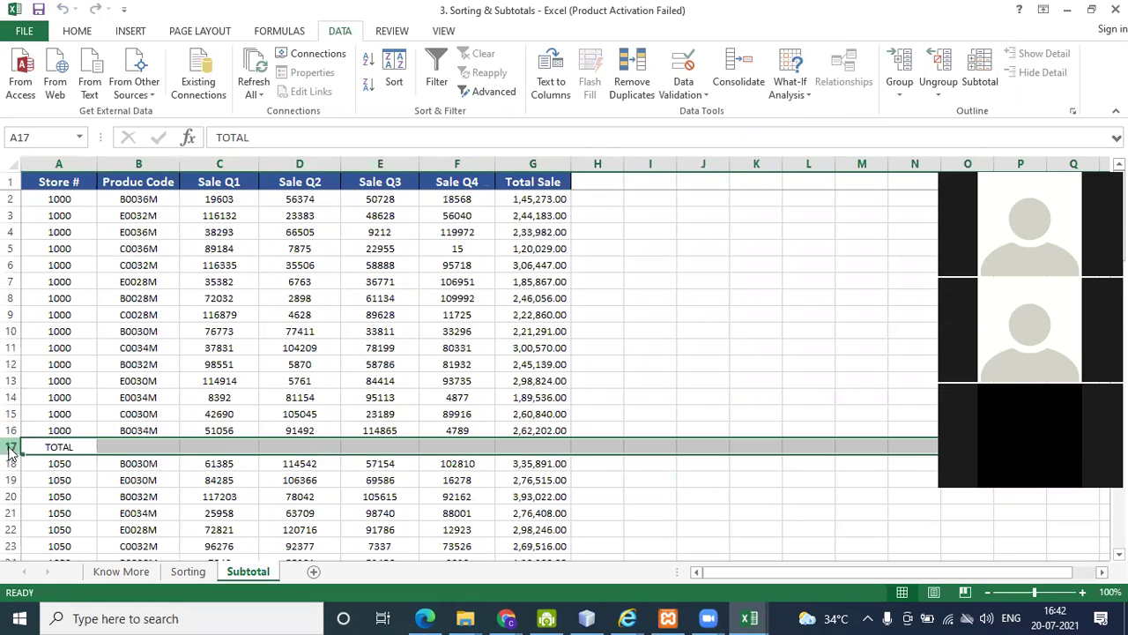
right_click(12, 449)
click(68, 335)
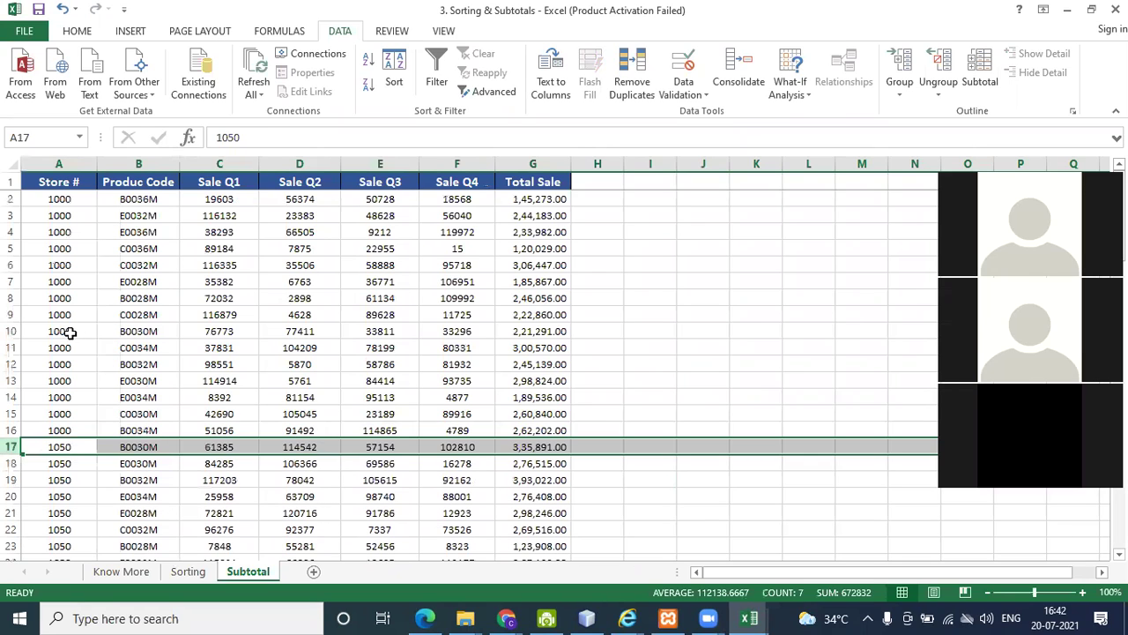
click(614, 411)
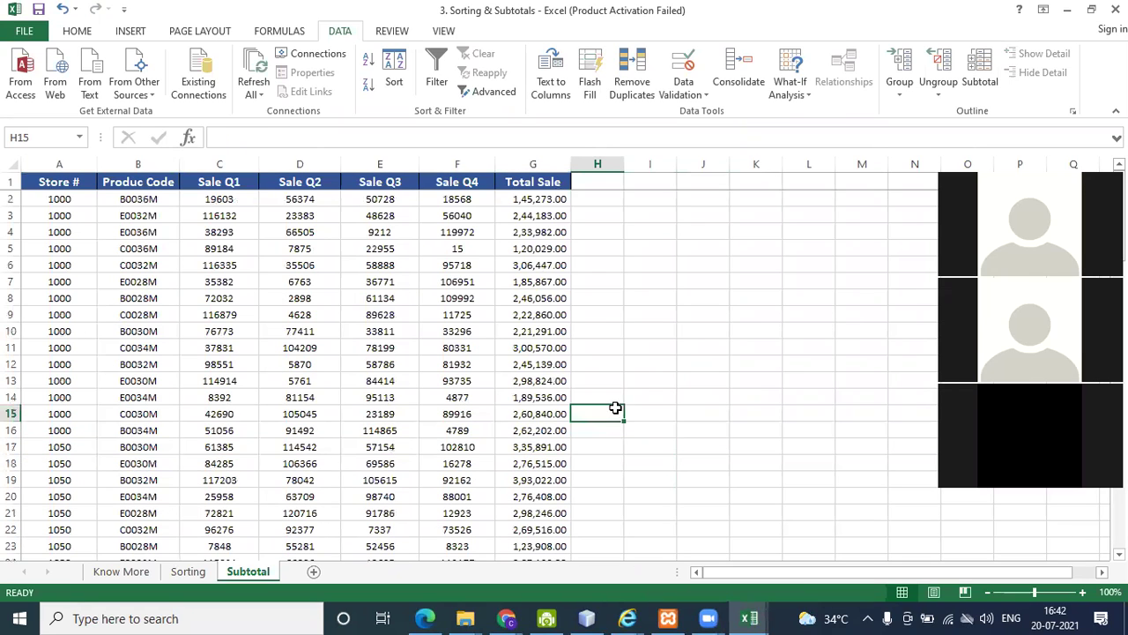
click(704, 352)
click(44, 183)
drag(75, 198, 536, 520)
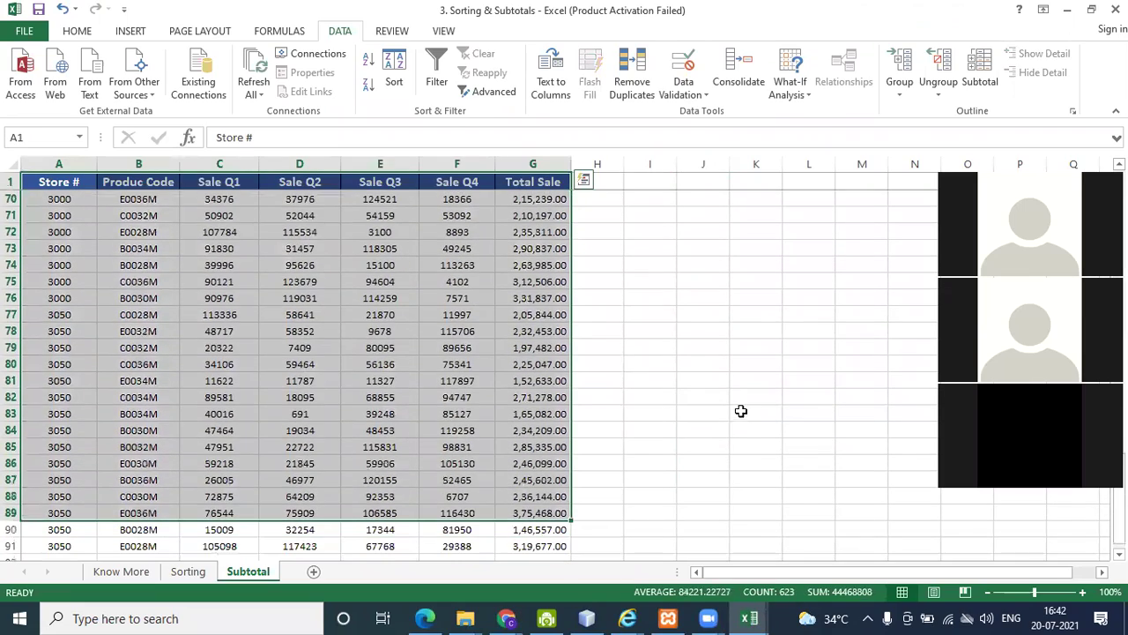
click(745, 419)
scroll(702, 423, up, 19)
scroll(89, 279, up, 3)
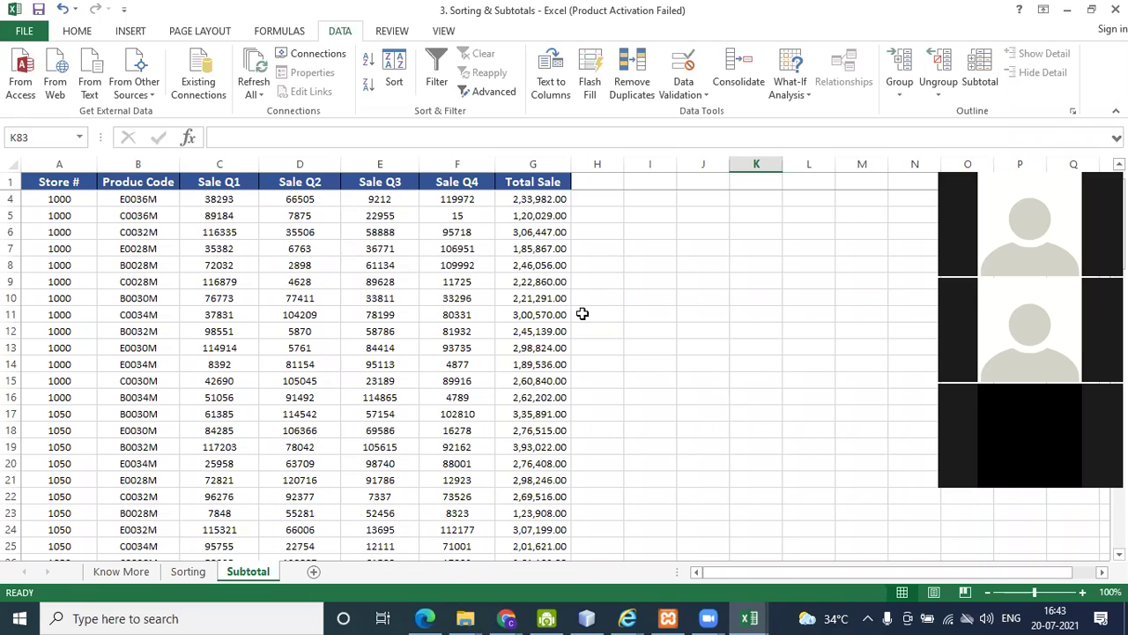
click(732, 311)
drag(50, 181, 510, 616)
drag(552, 160, 544, 330)
scroll(685, 315, up, 6)
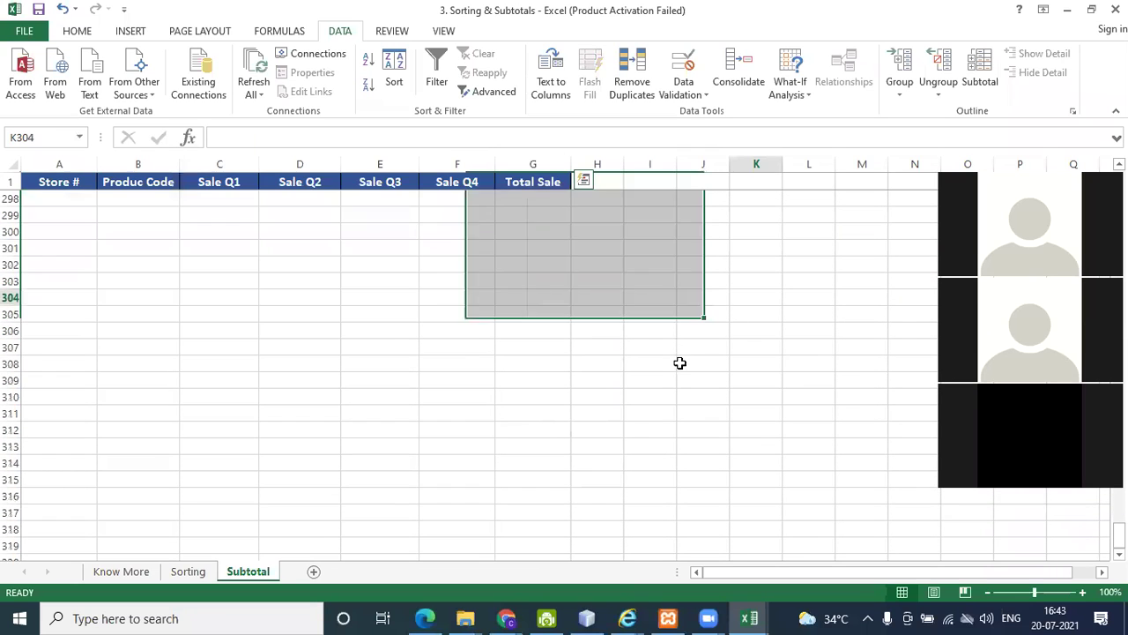
click(679, 362)
scroll(670, 360, up, 6)
scroll(447, 358, up, 20)
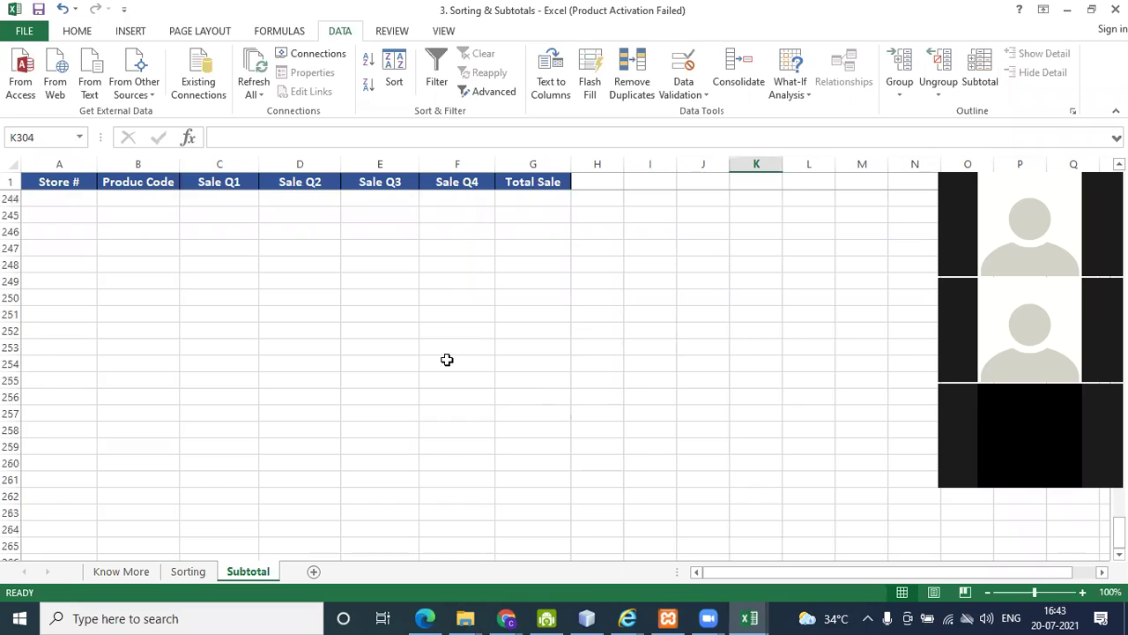
scroll(447, 359, up, 20)
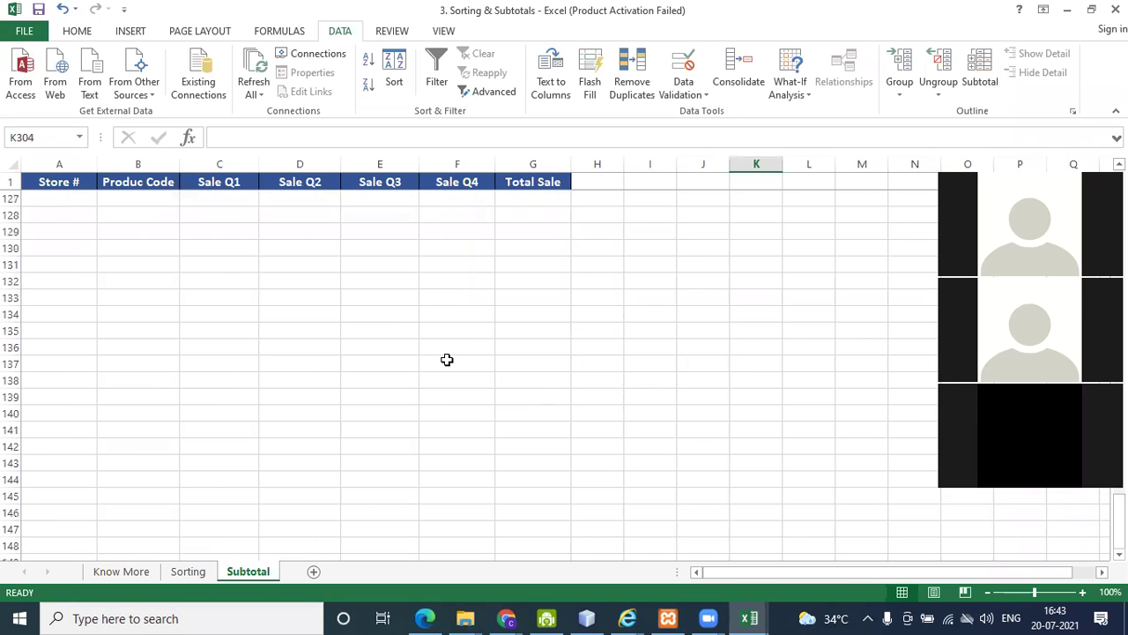
scroll(448, 360, up, 9)
scroll(448, 360, up, 5)
scroll(447, 360, up, 3)
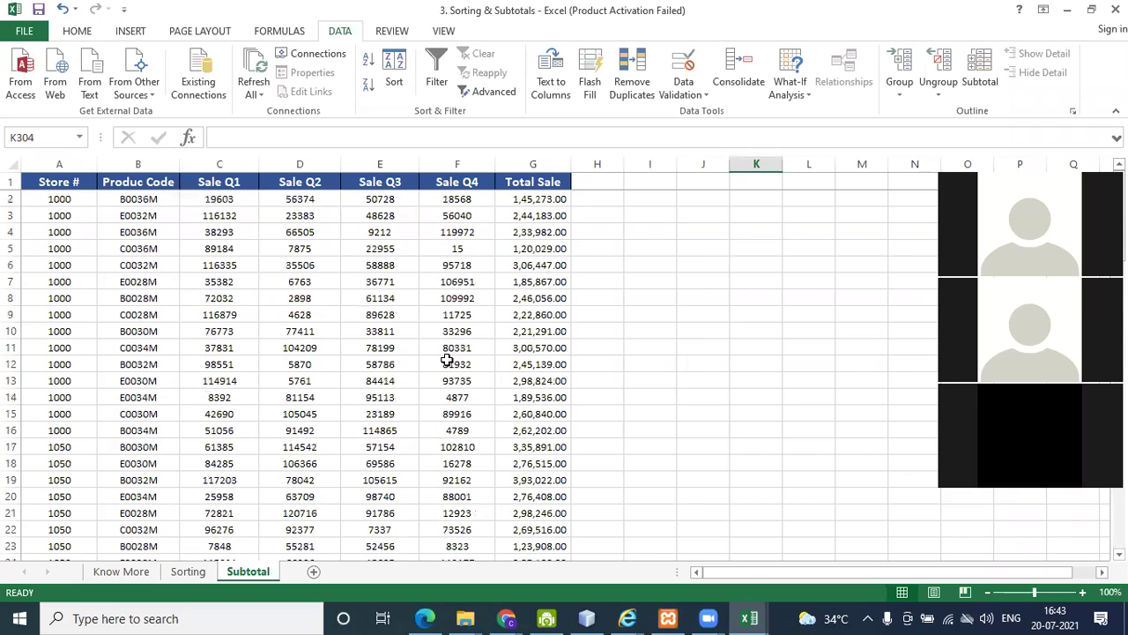
click(682, 363)
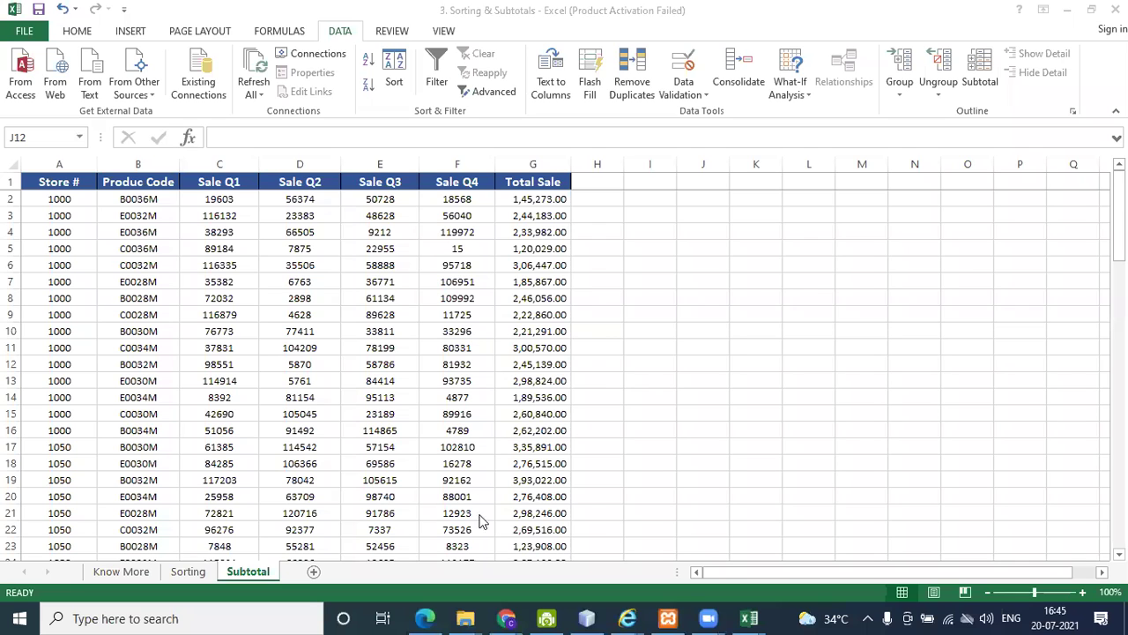
Add Sum subtotals to A1:G91 at each change in Store # for Sale Q1 to Sale Q4 and Total Sale, with summary below data.
scroll(437, 381, down, 1)
scroll(434, 381, down, 8)
scroll(433, 394, down, 19)
scroll(433, 395, up, 20)
drag(69, 182, 524, 509)
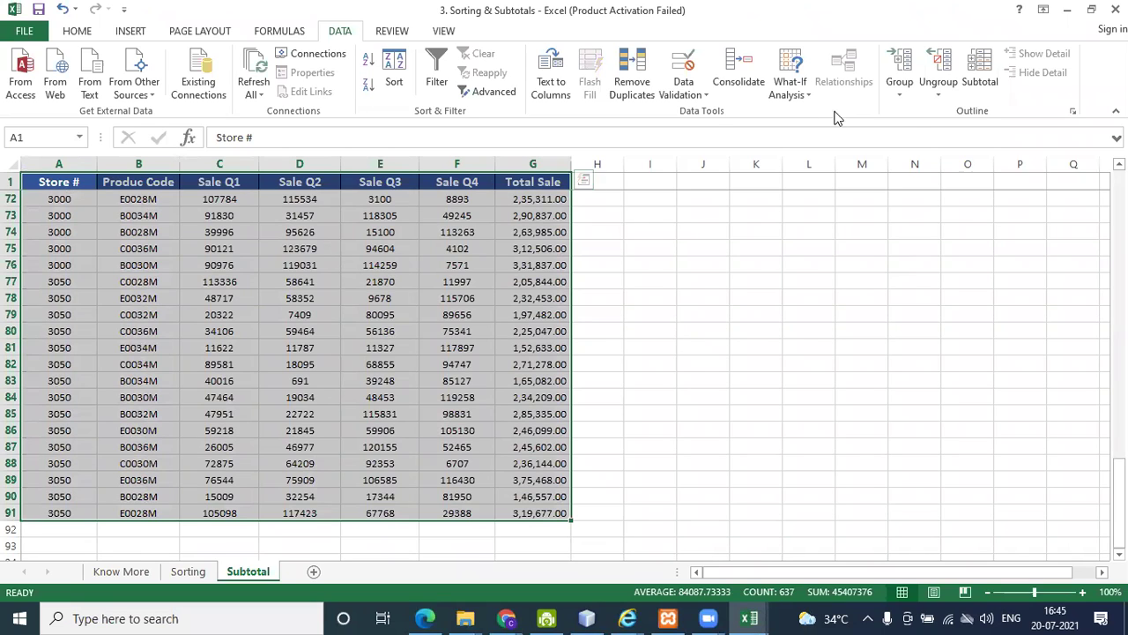
click(979, 67)
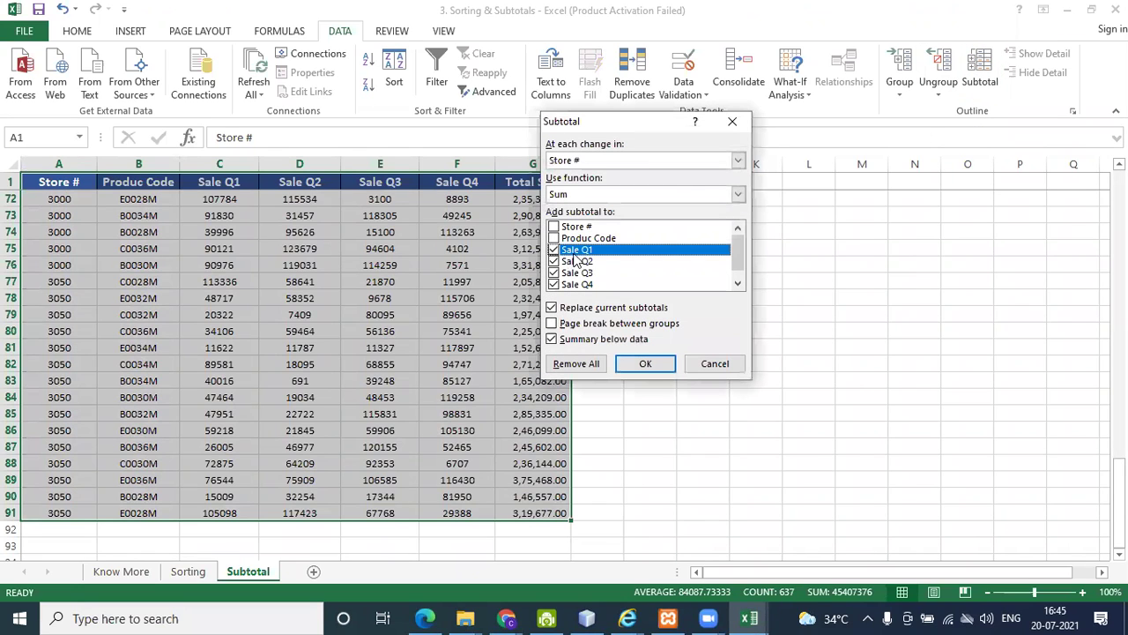
scroll(589, 274, down, 1)
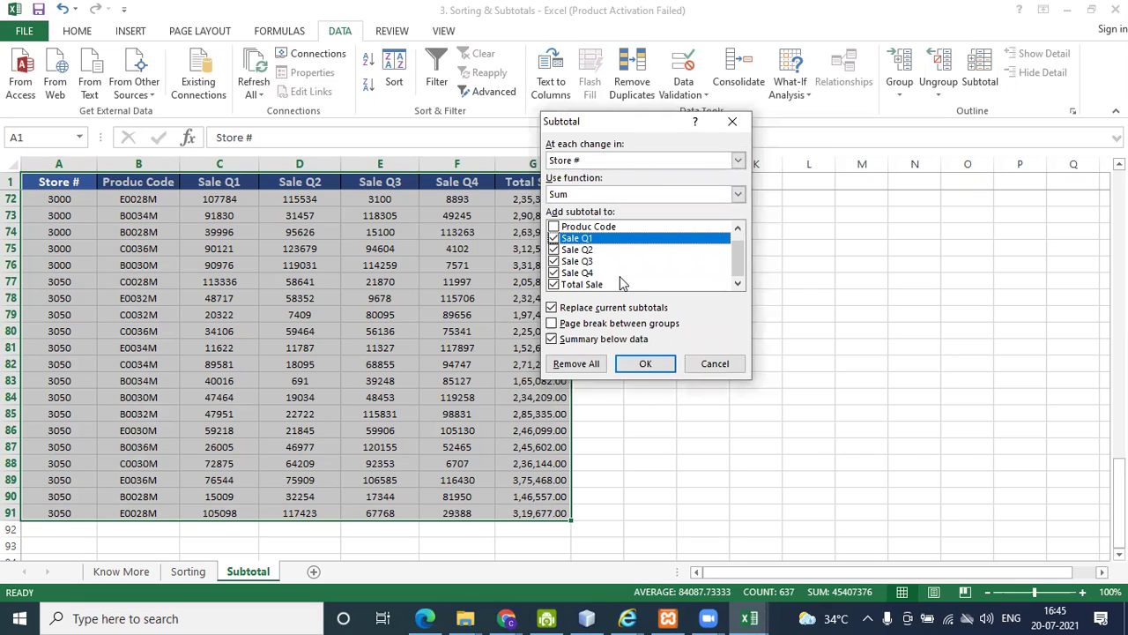
click(646, 363)
Review the subtotal rows from the Grand Total back up to 1000 Total.
scroll(659, 328, down, 2)
click(431, 479)
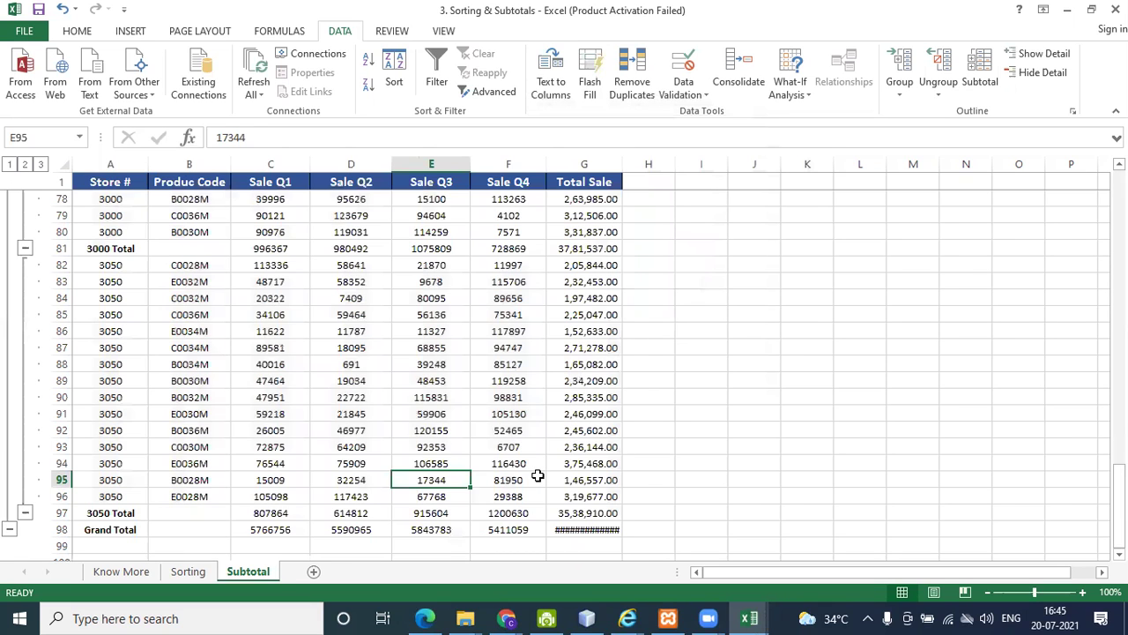
scroll(536, 473, up, 9)
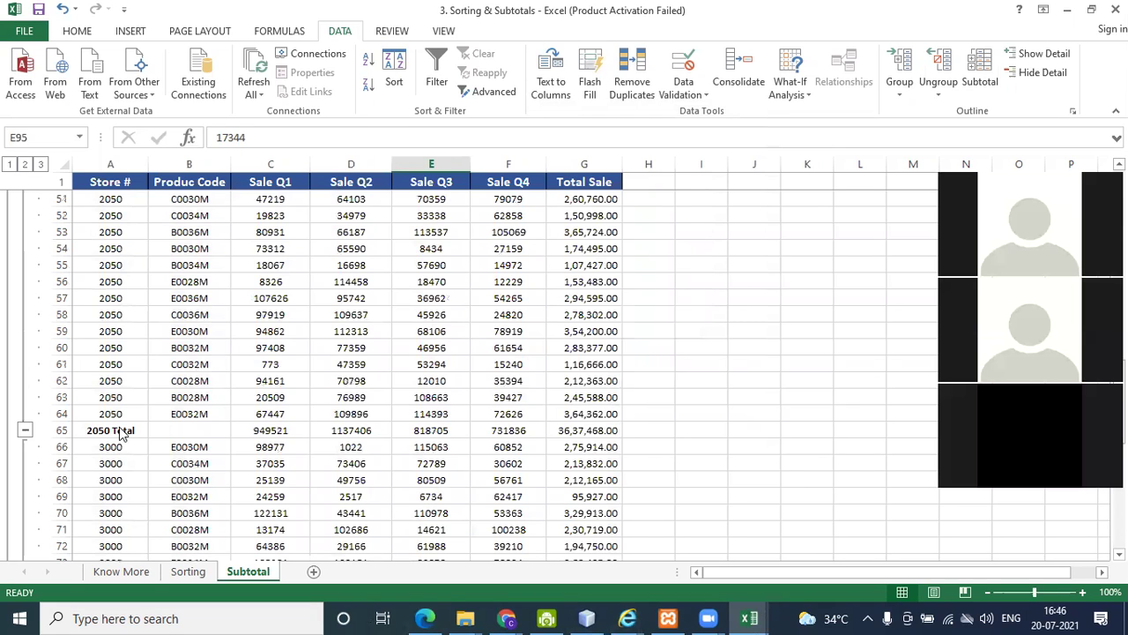
scroll(340, 385, up, 7)
scroll(106, 300, up, 8)
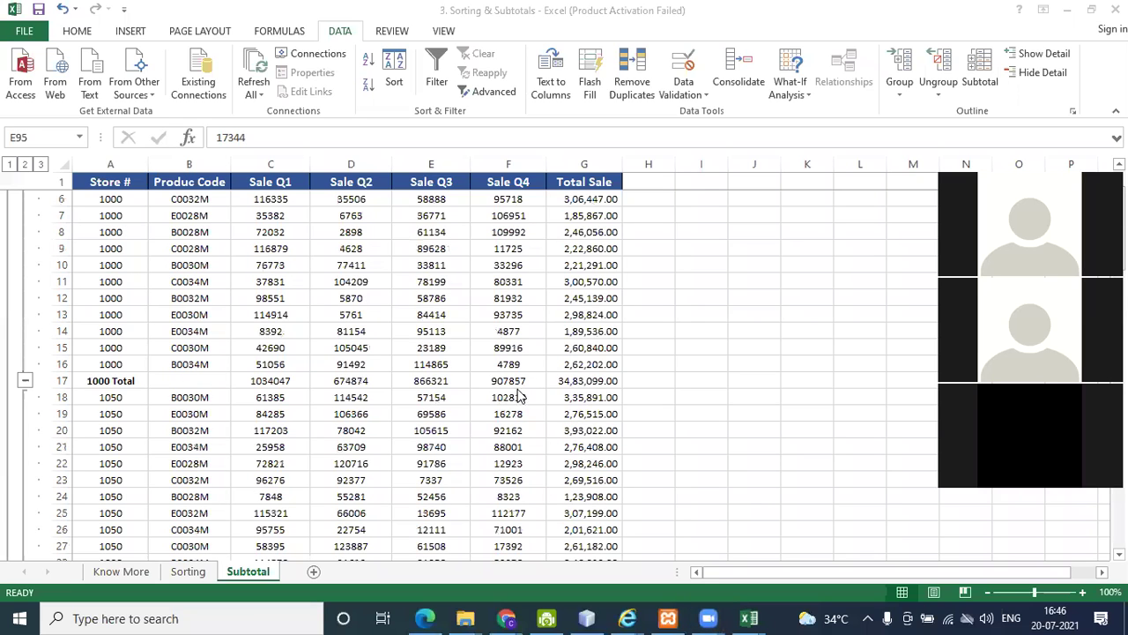
Review the store subtotal rows from 1000 Total down to 3000 Total.
scroll(108, 520, down, 2)
scroll(107, 520, down, 1)
scroll(106, 515, down, 6)
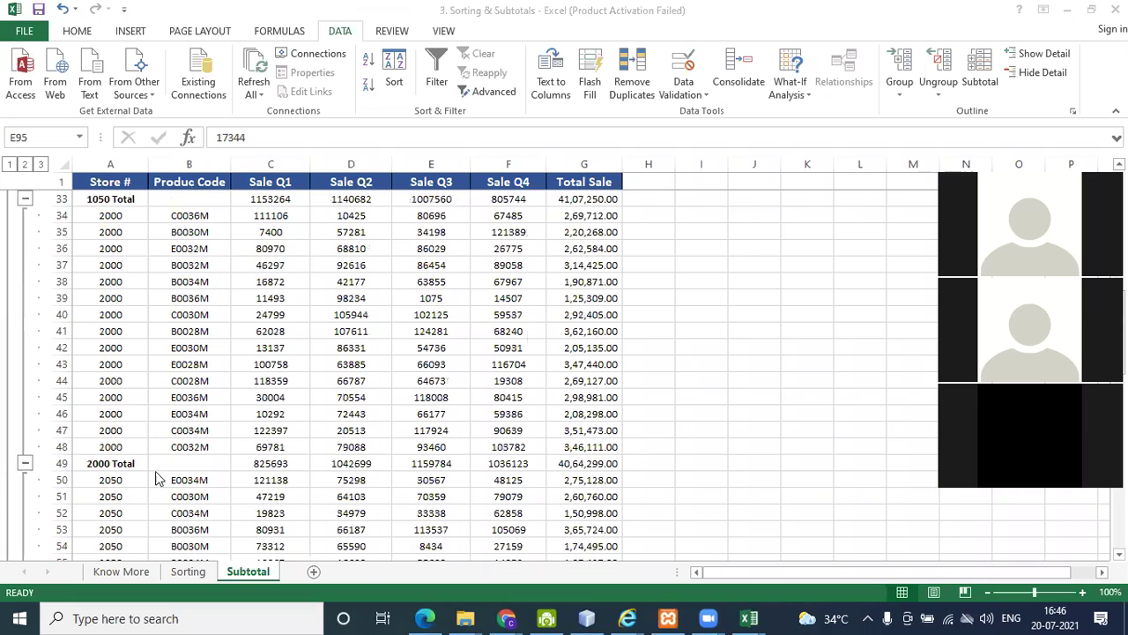
scroll(159, 476, down, 9)
scroll(200, 467, down, 2)
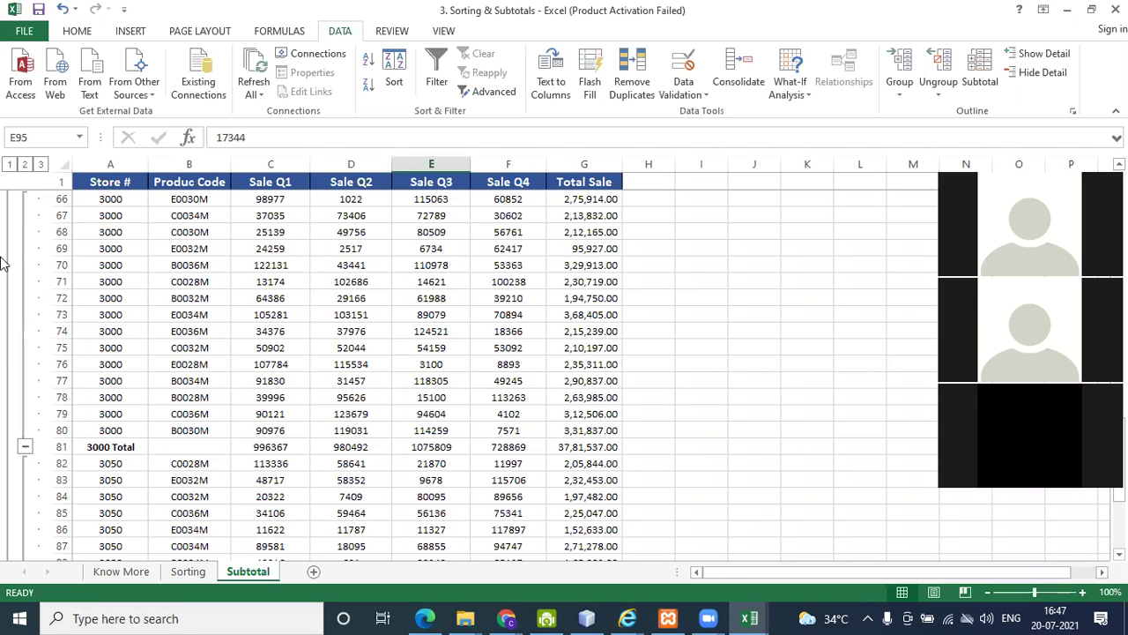
click(93, 37)
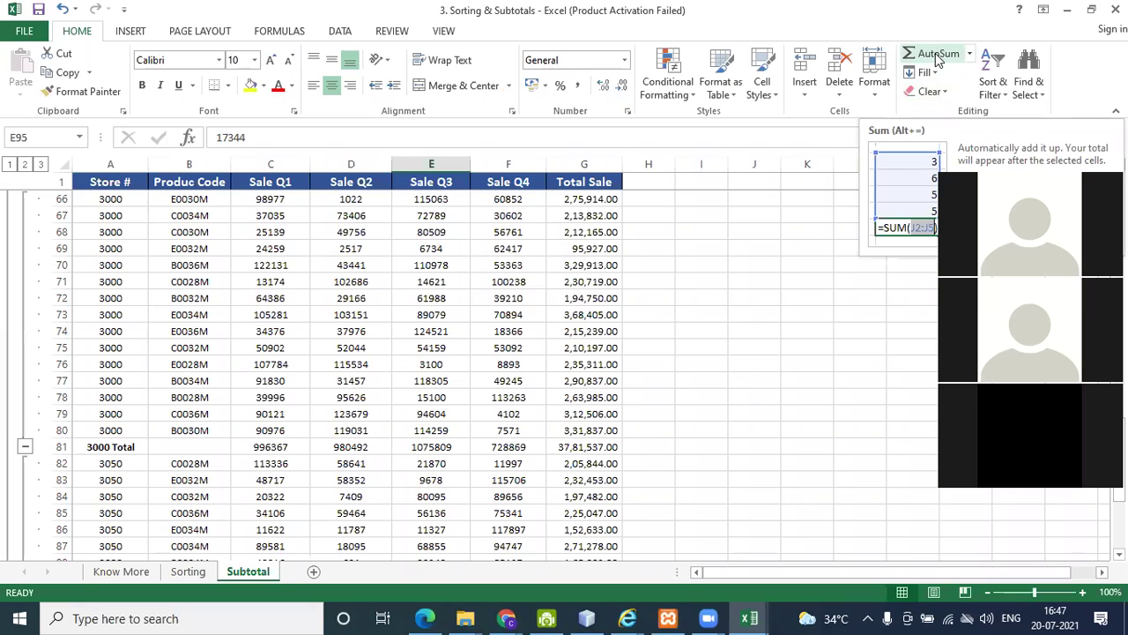
drag(754, 381, 754, 397)
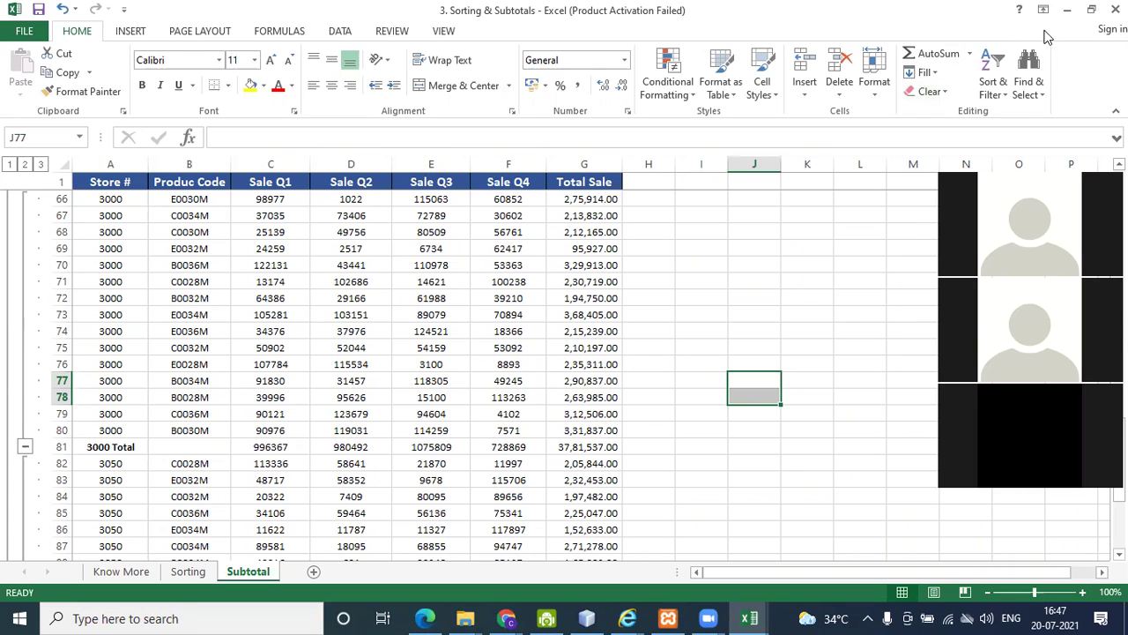
Minimize the subtotals workbook and look through the Advanced Excel Functions sheets from Master Inventory back to Sumifs (Date Range).
click(1067, 18)
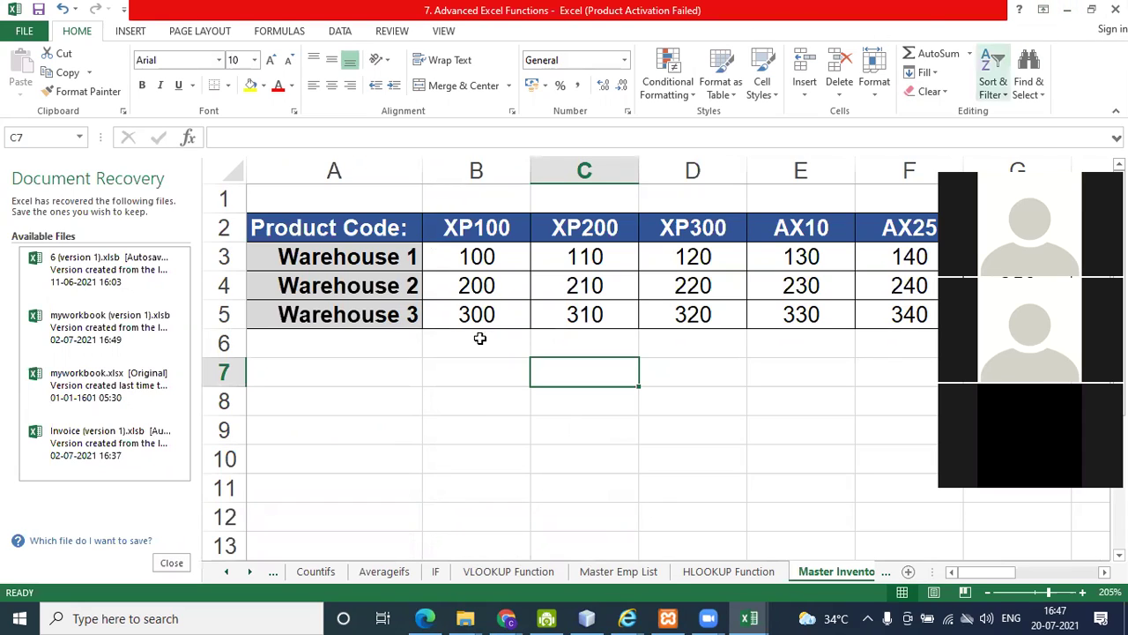
scroll(480, 273, down, 2)
scroll(493, 265, up, 2)
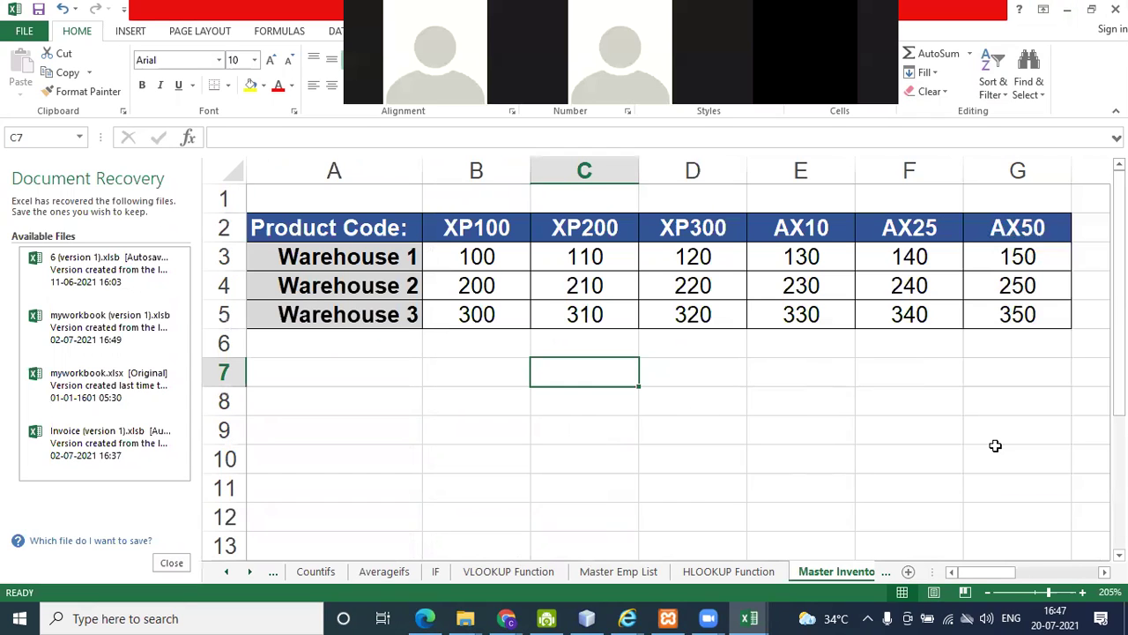
key(ctrl+Page_Up)
key(ctrl+Page_Up)
key(ctrl+Page_Up)
key(ctrl+Page_Up)
key(ctrl+Page_Up)
key(ctrl+Page_Up)
key(ctrl+Page_Up)
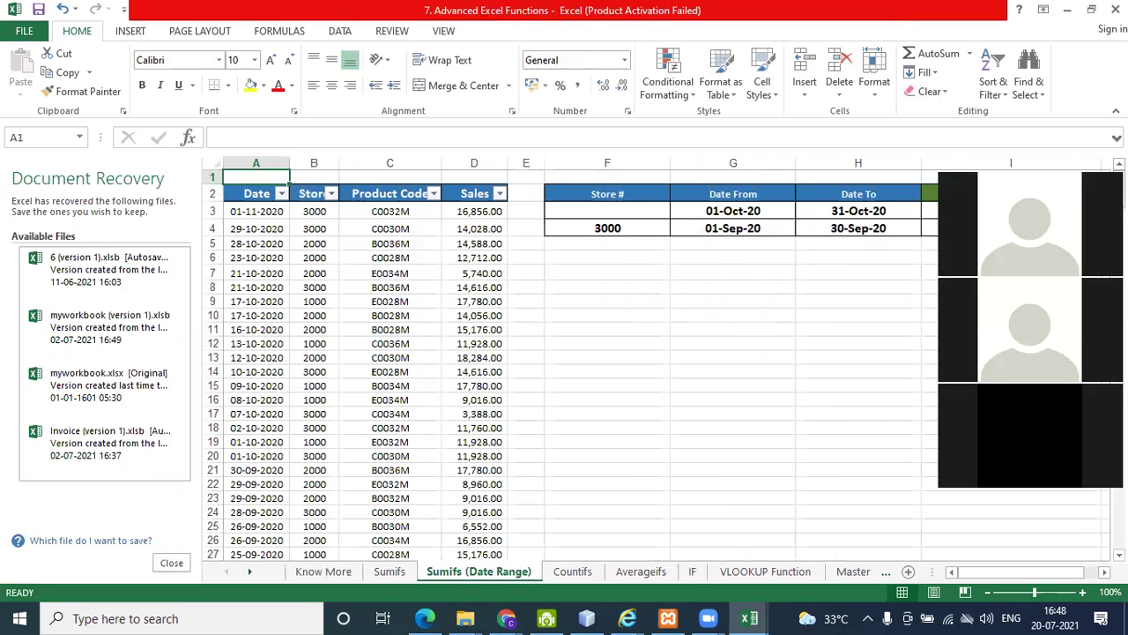
Open the workbook "3. Conditional formatting and Page setup" from the Session 4 folder and enable editing.
click(1068, 10)
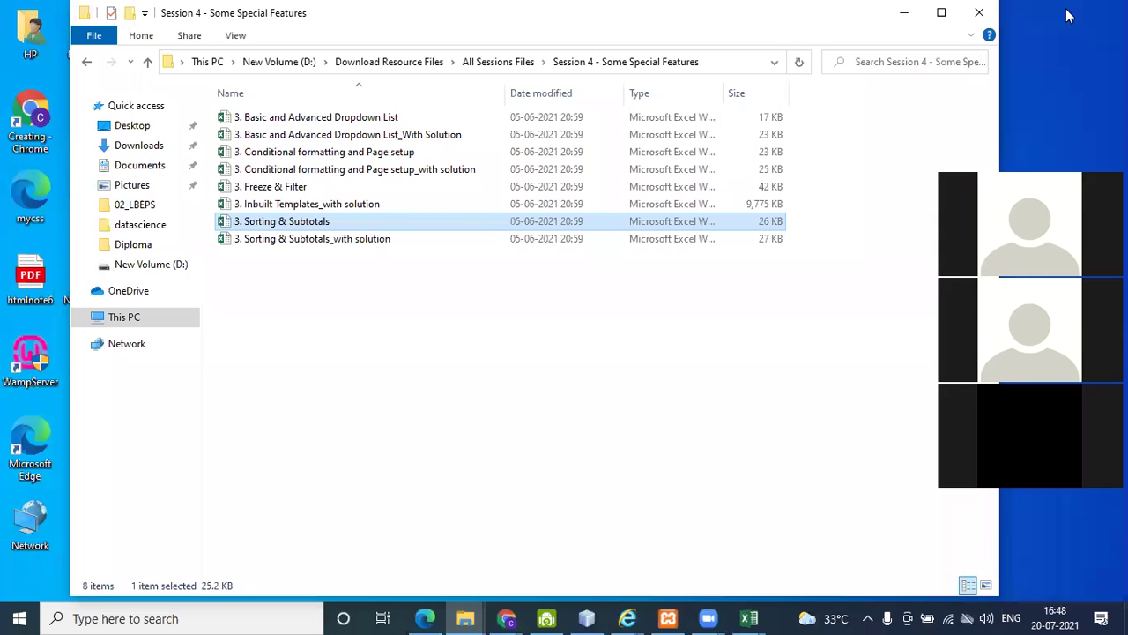
click(373, 157)
double_click(370, 153)
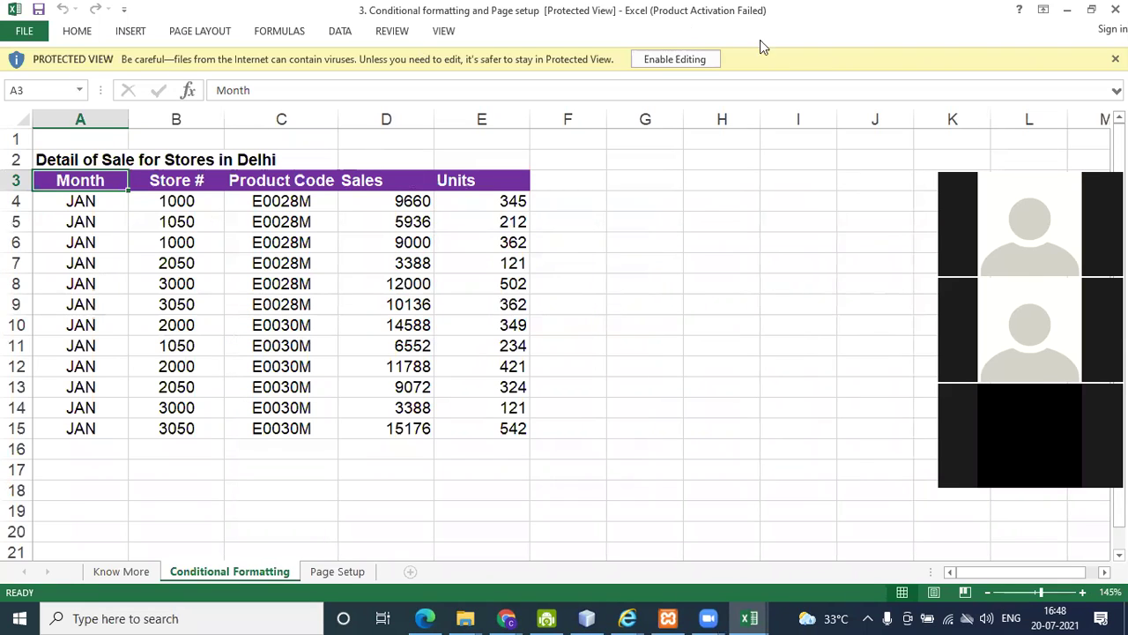
click(686, 57)
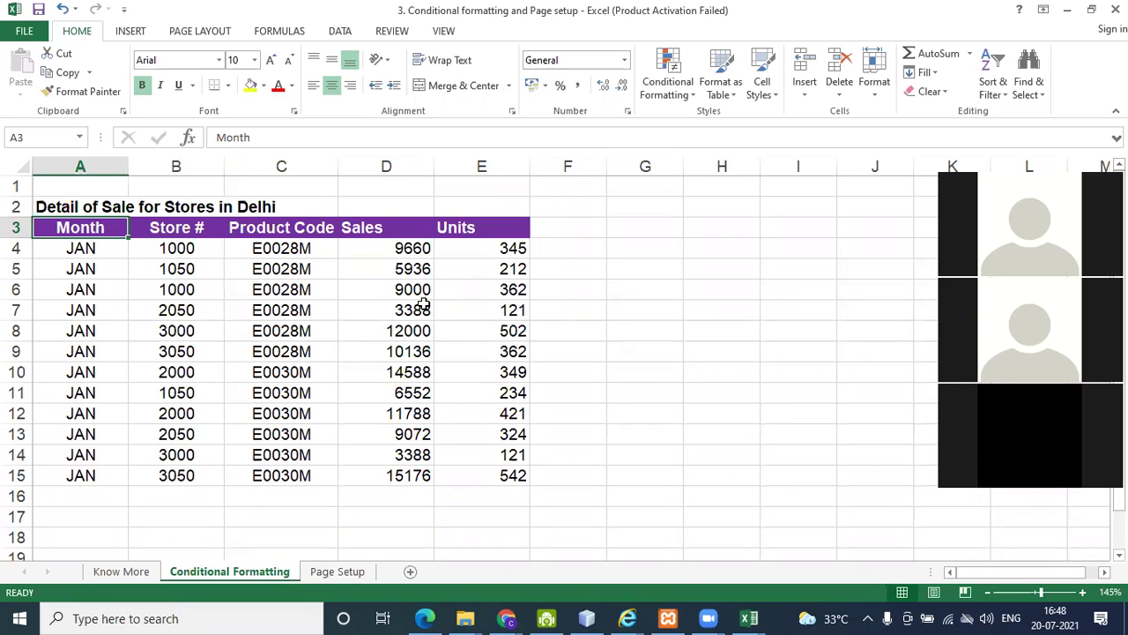
Create a conditional formatting rule for Sales cells D4:D15 covering cell values greater than or equal to 10000.
drag(390, 250, 397, 471)
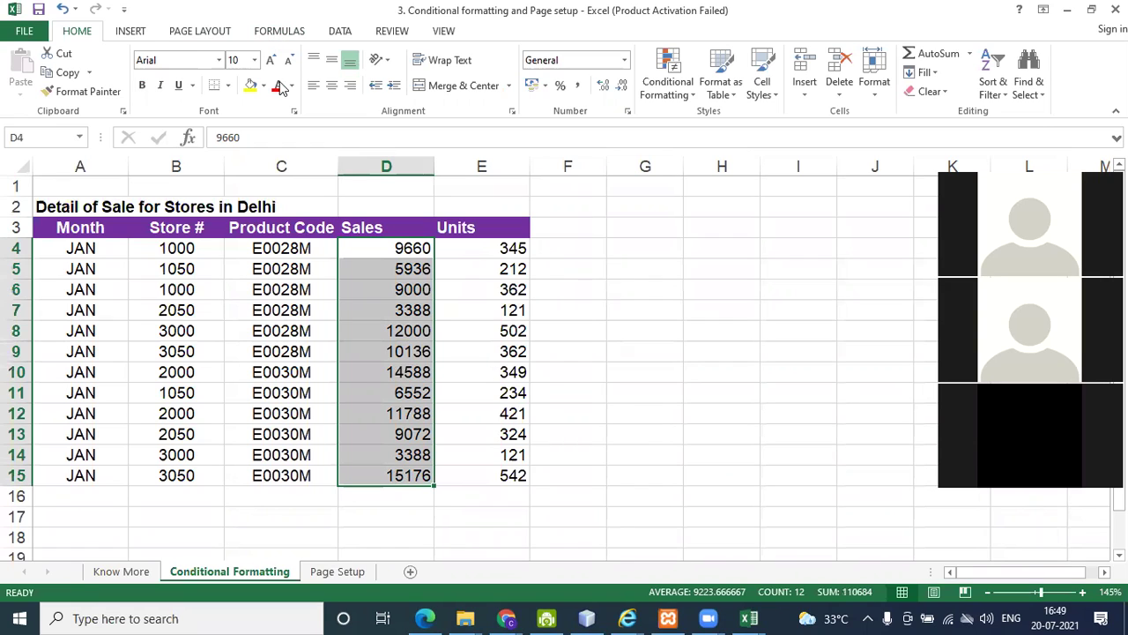
click(346, 34)
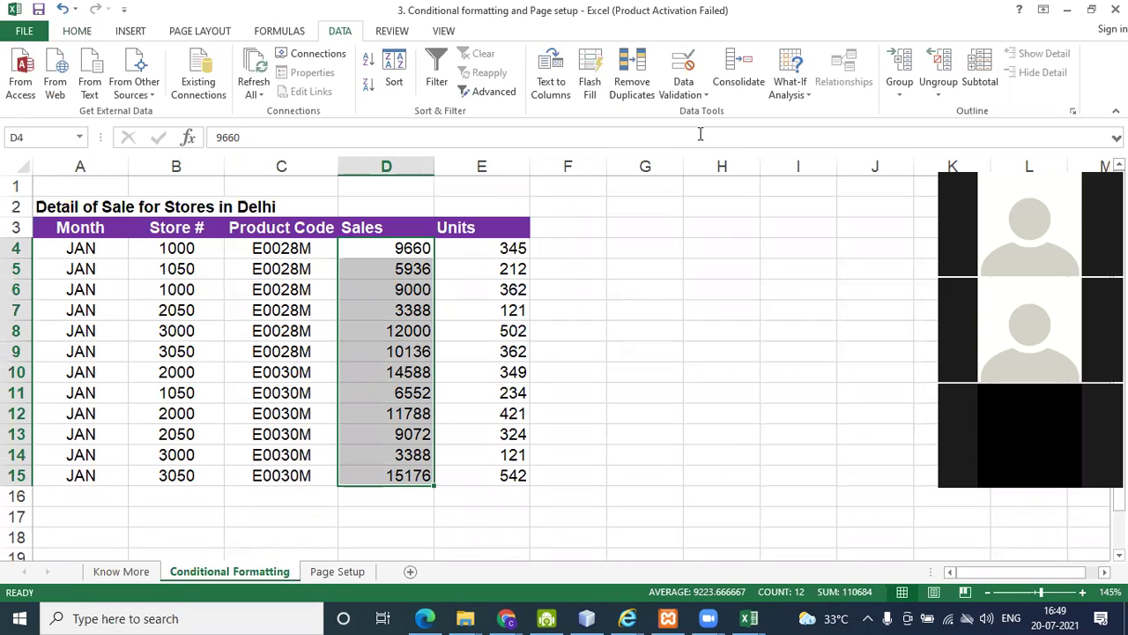
click(132, 34)
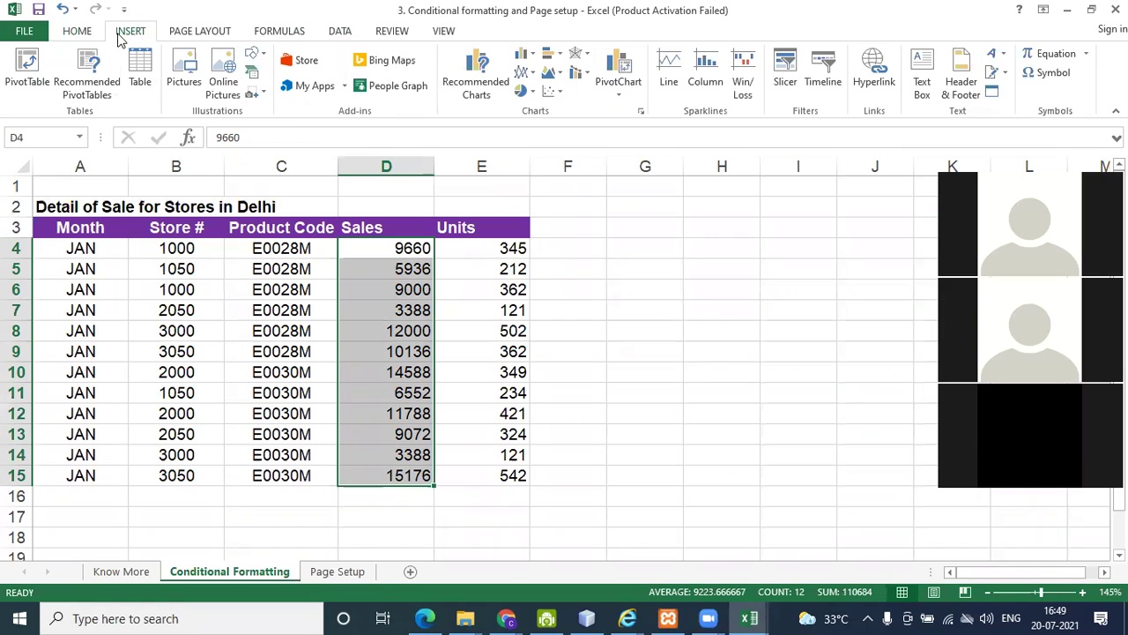
click(95, 35)
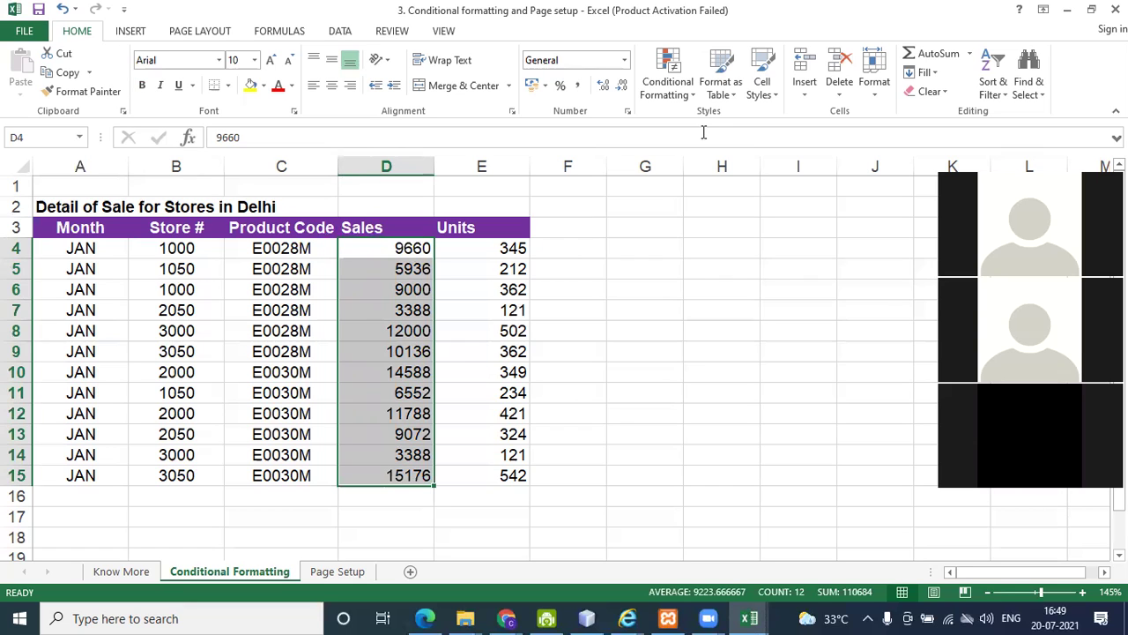
click(695, 97)
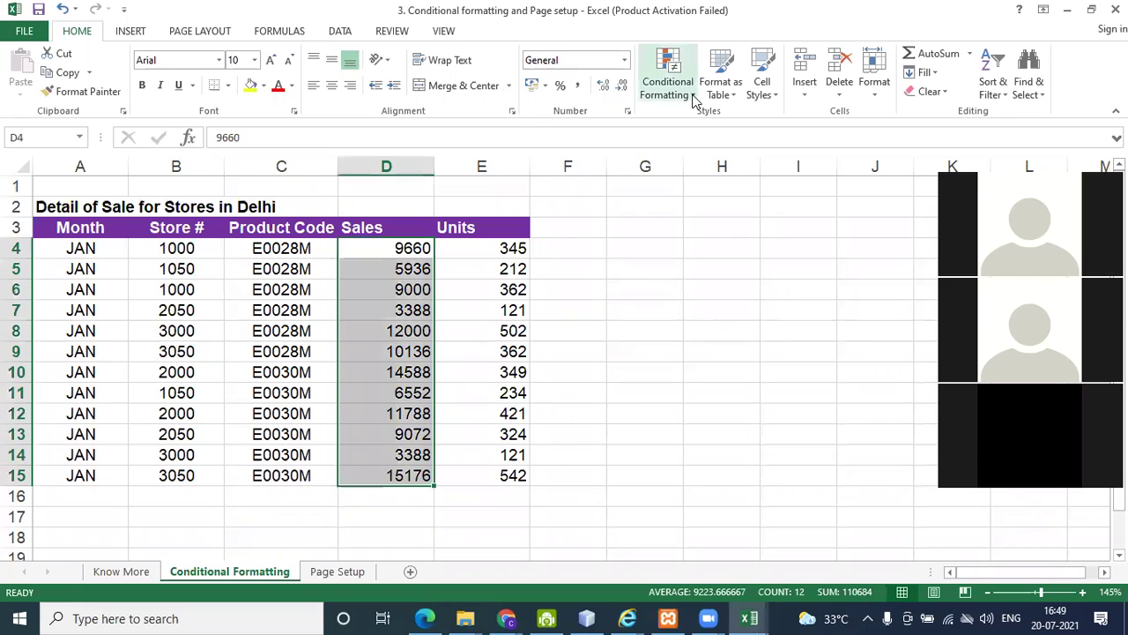
click(694, 97)
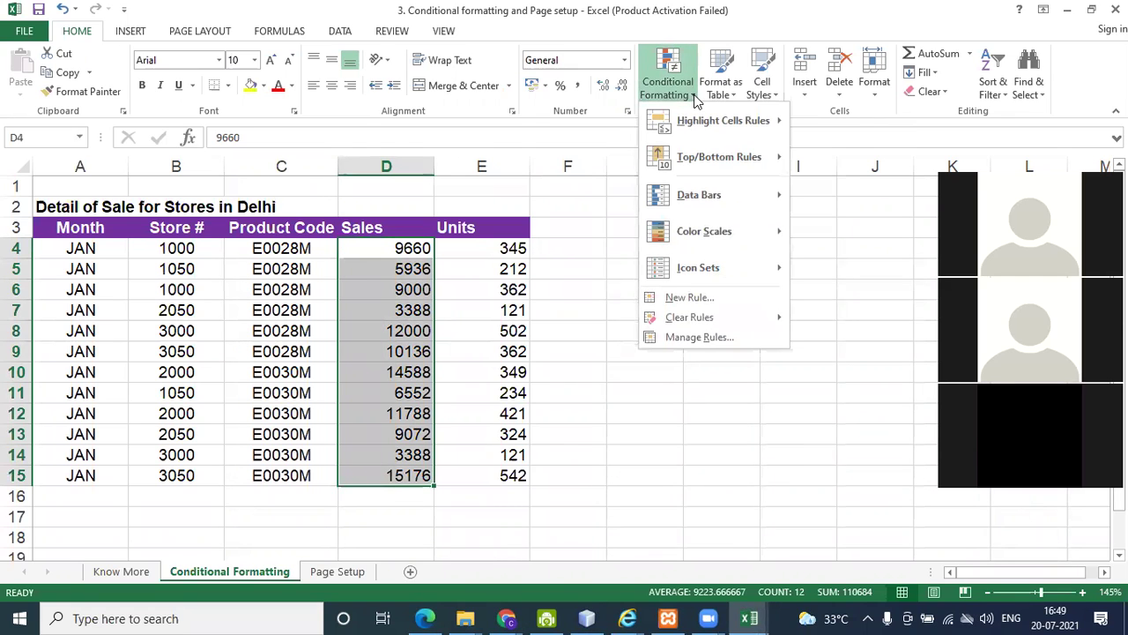
click(762, 299)
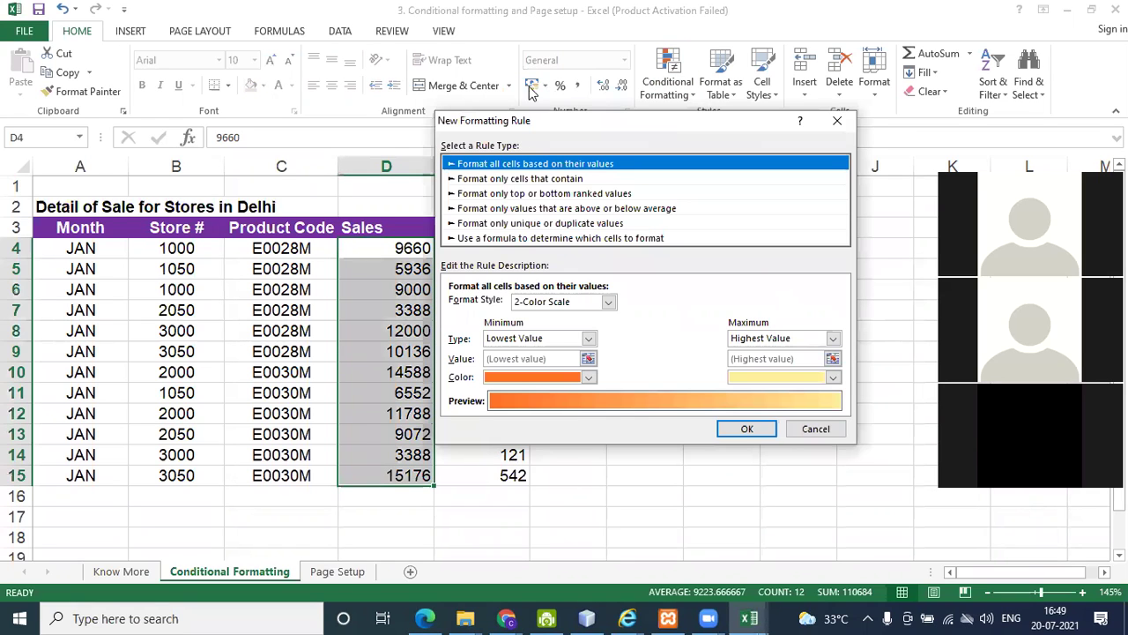
click(548, 179)
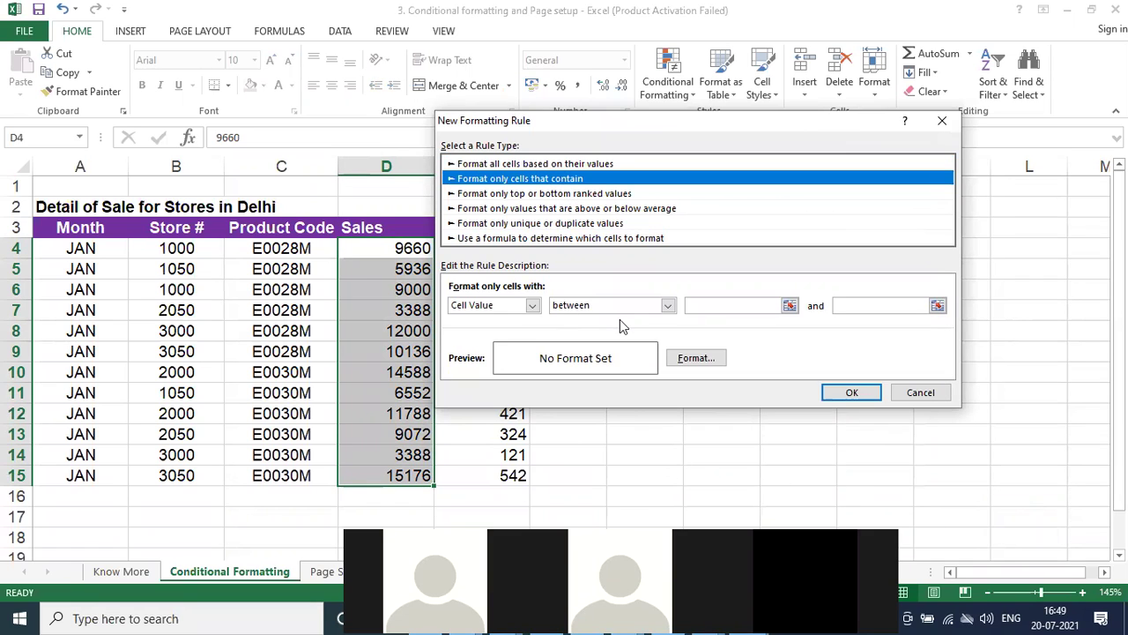
click(667, 306)
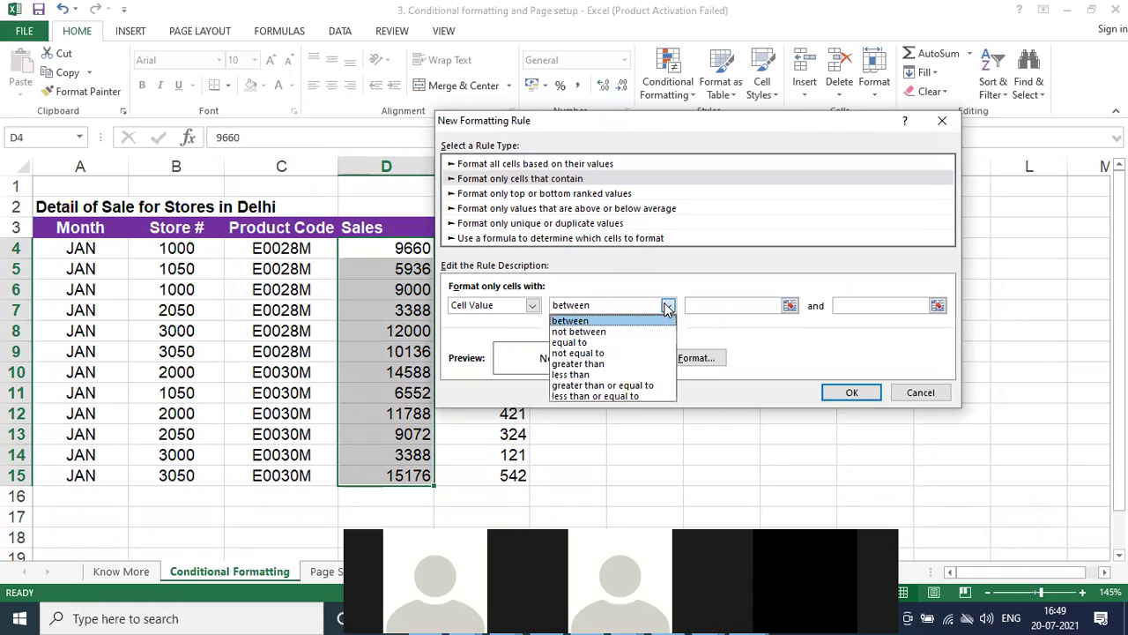
click(643, 386)
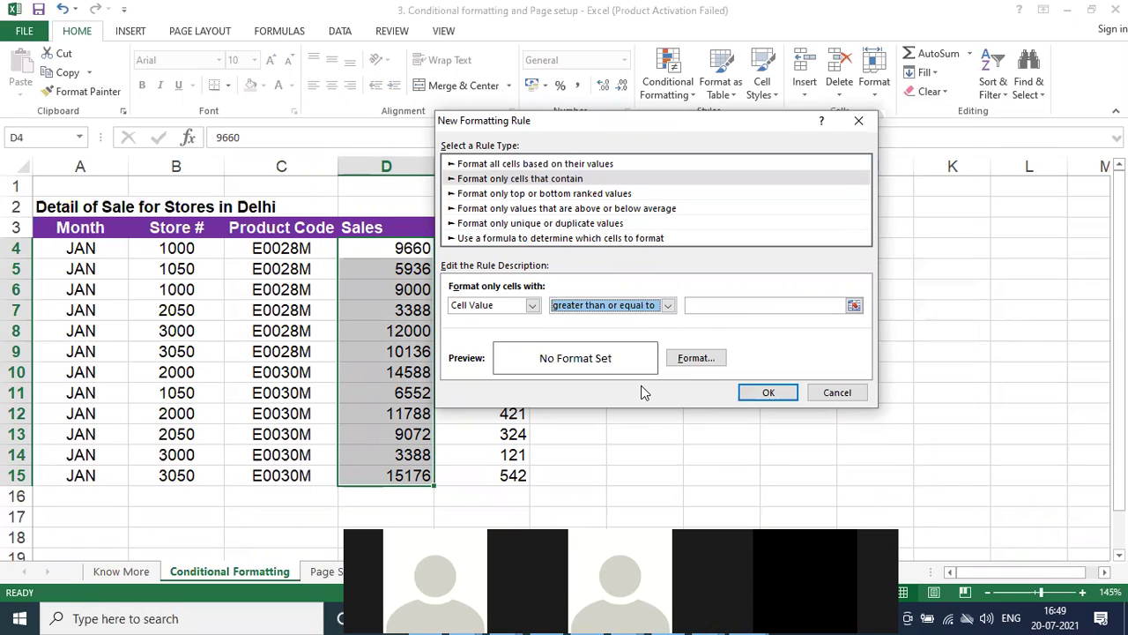
click(792, 305)
text(1)
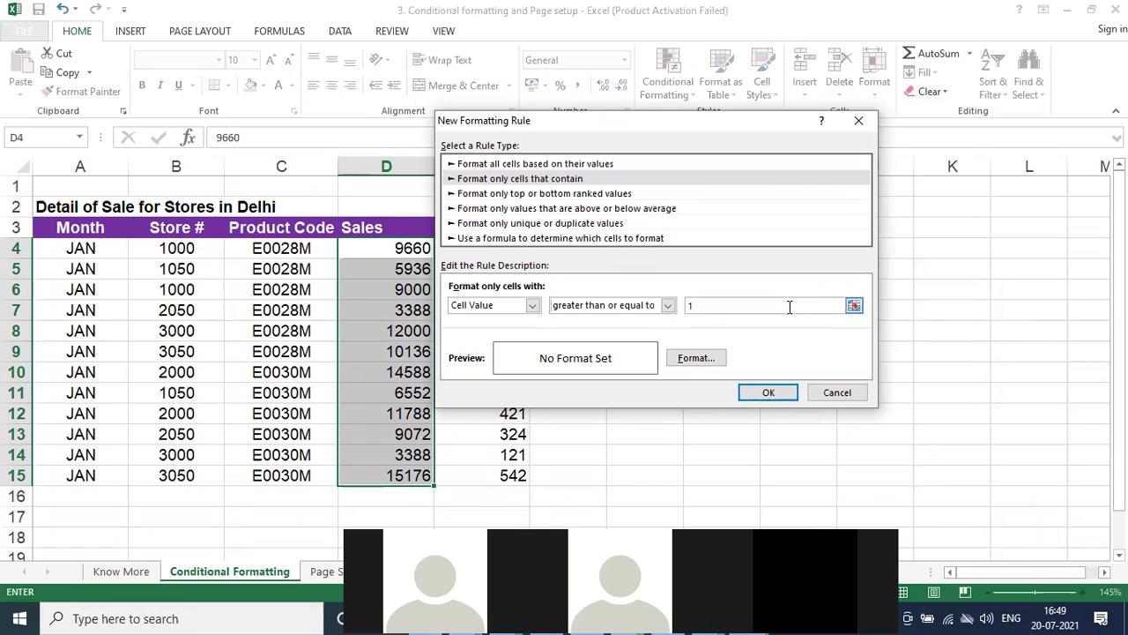
text(0000)
Give the rule a light green fill and apply it to the Sales values.
click(704, 361)
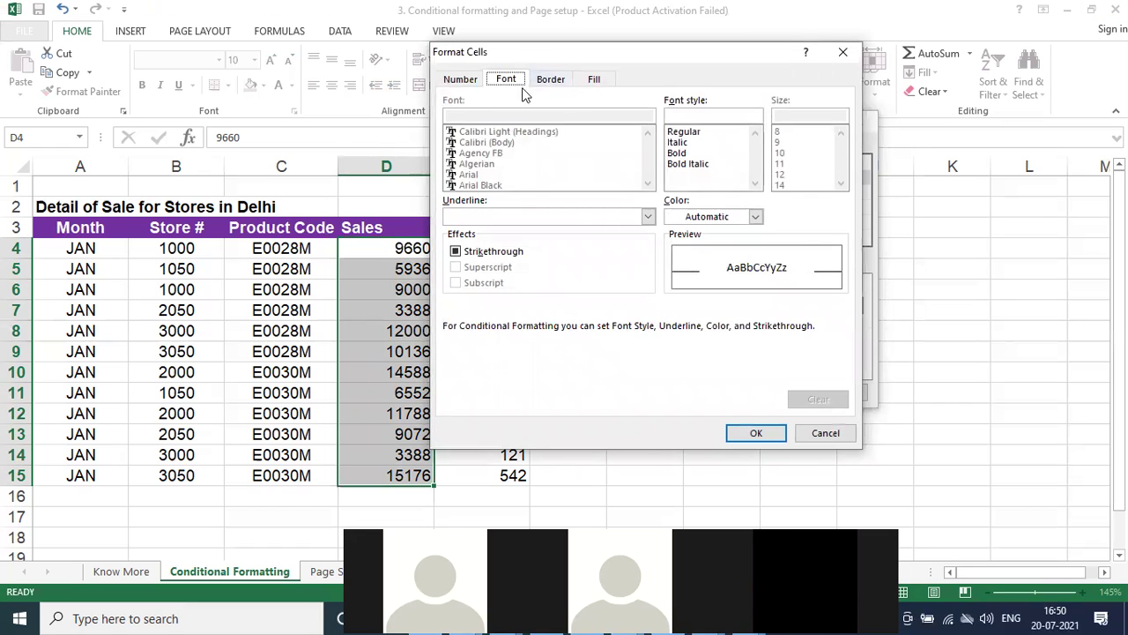
click(593, 79)
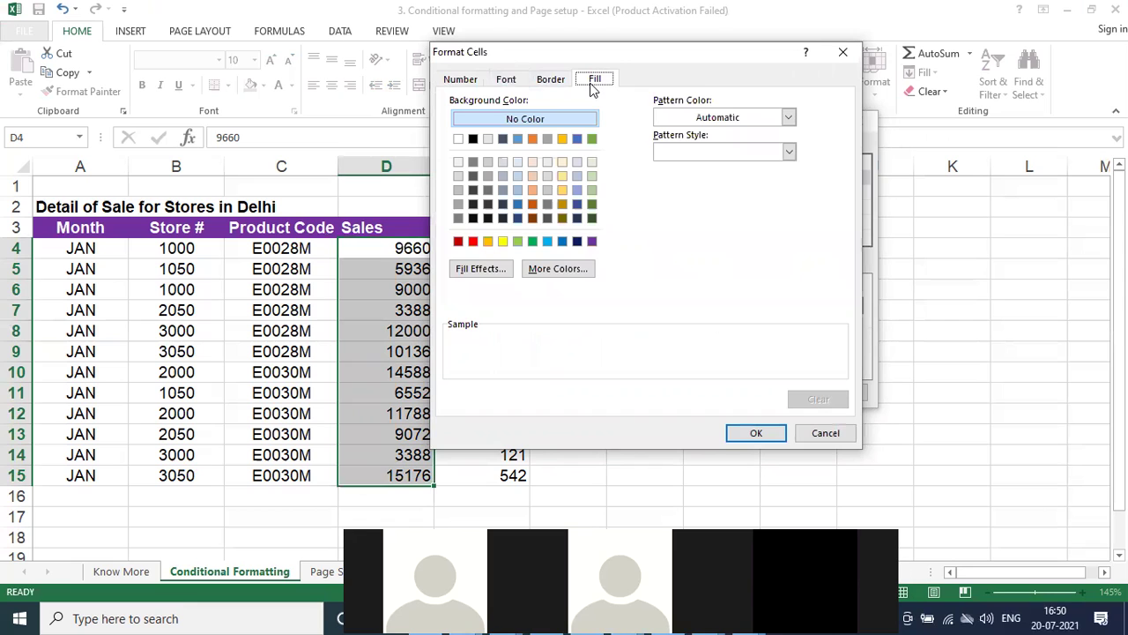
click(519, 239)
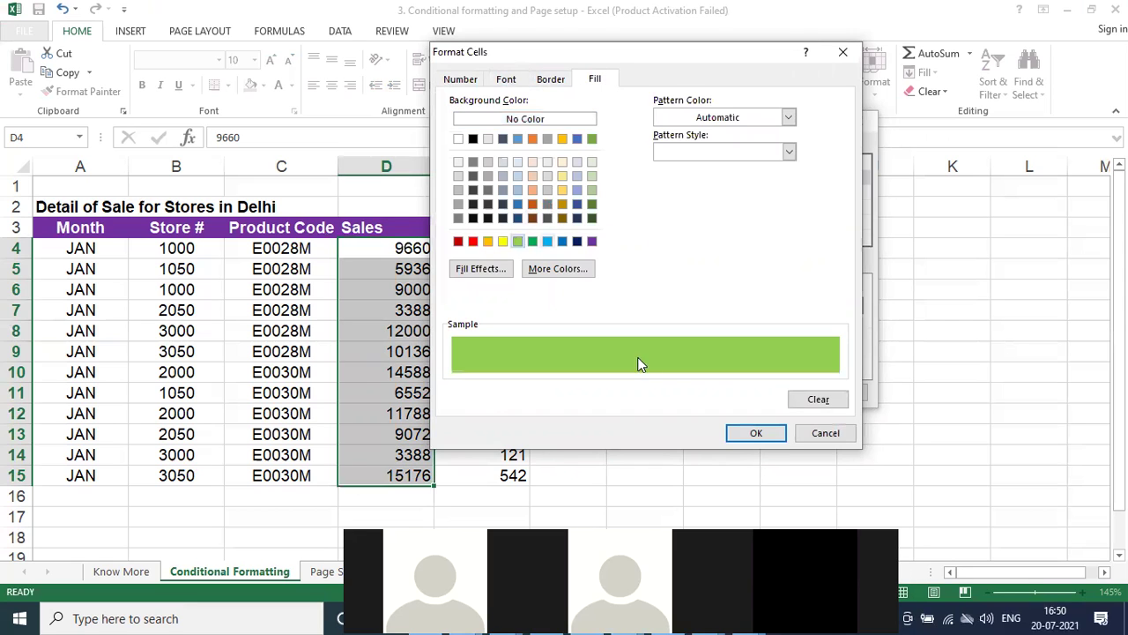
click(756, 432)
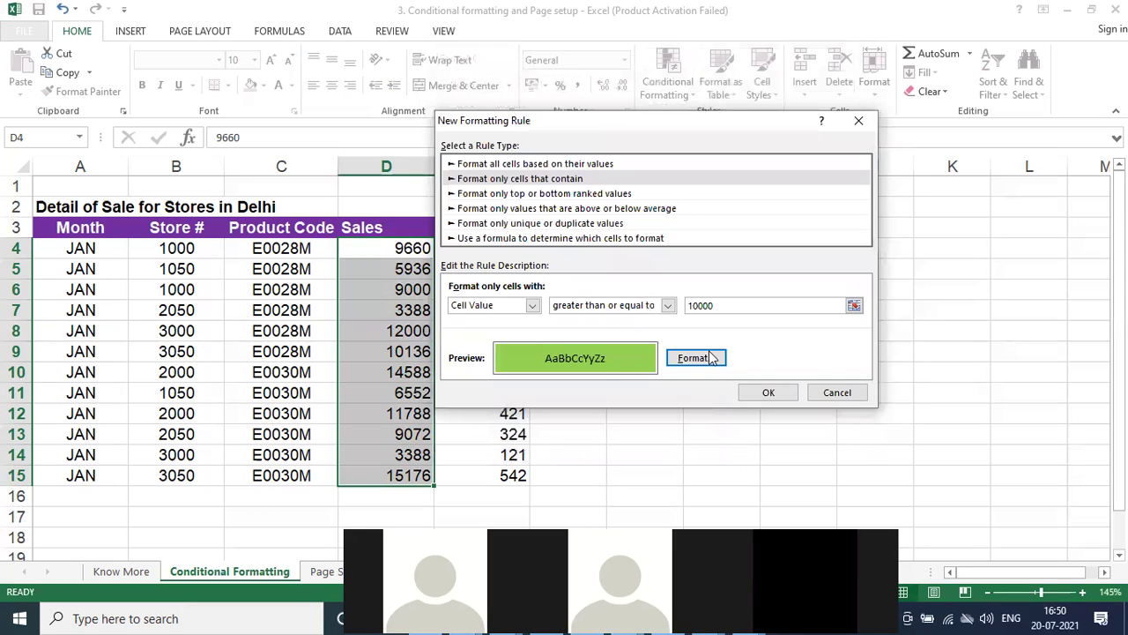
click(781, 392)
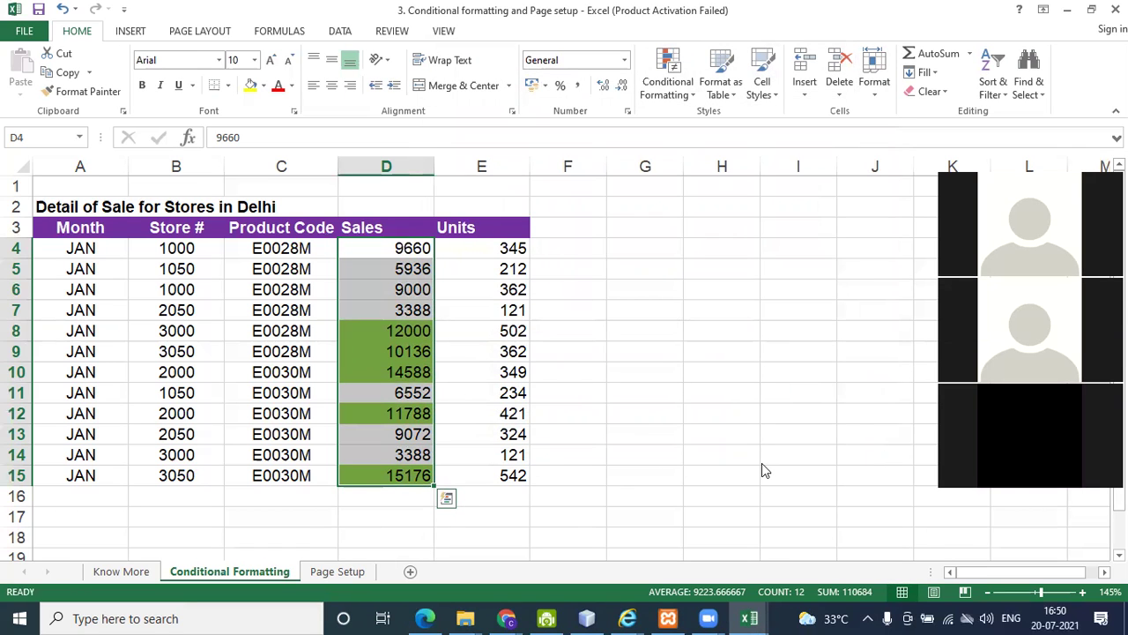
click(693, 99)
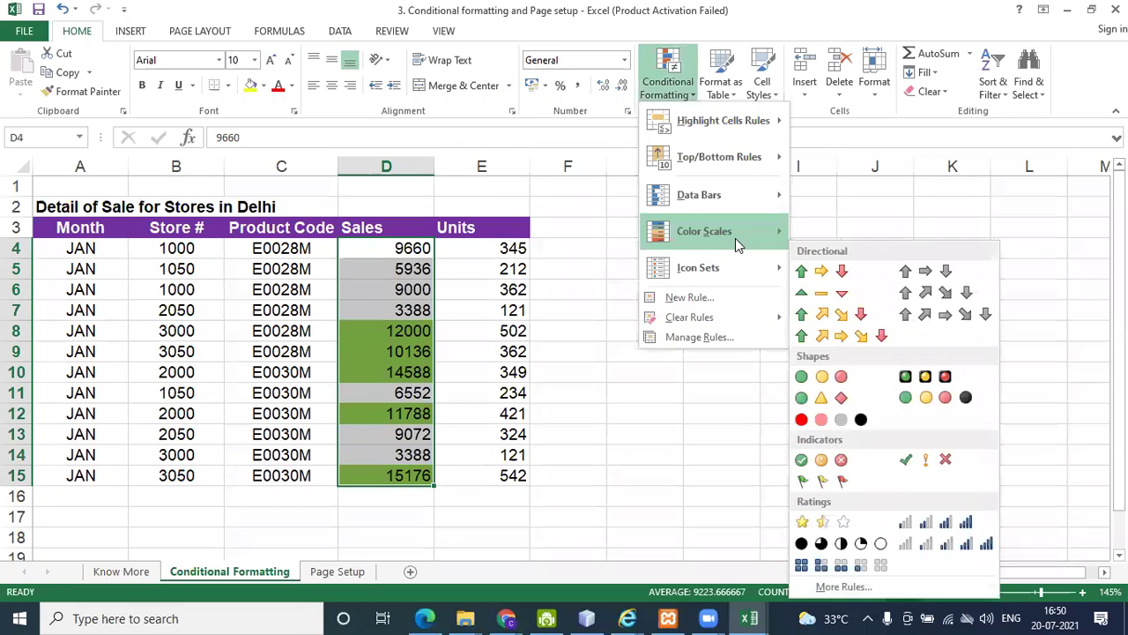
click(721, 302)
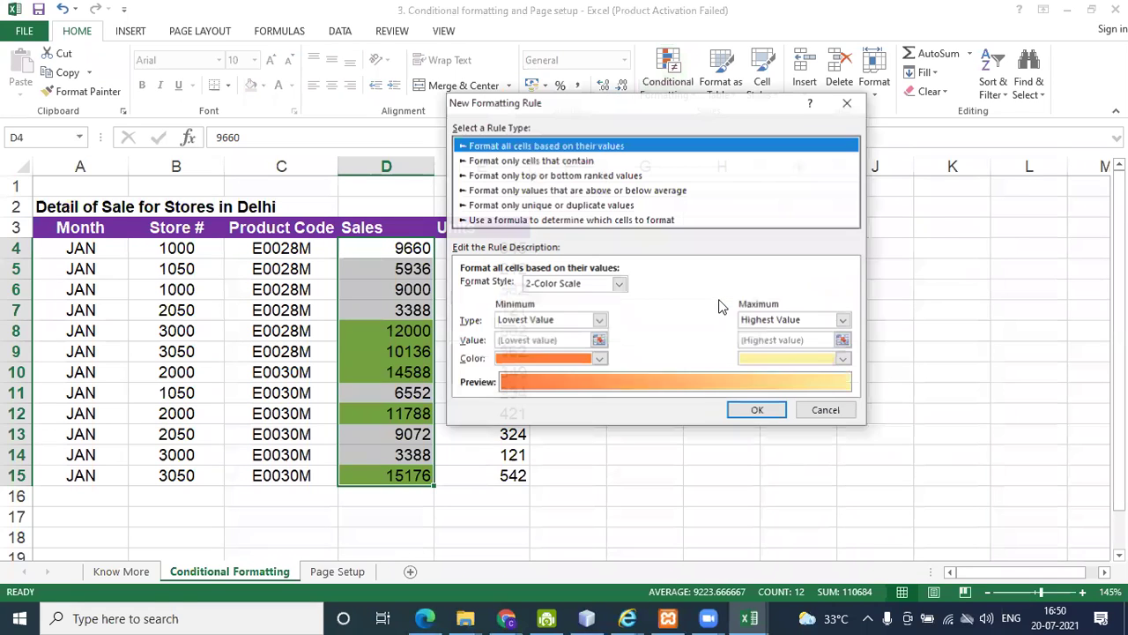
click(503, 161)
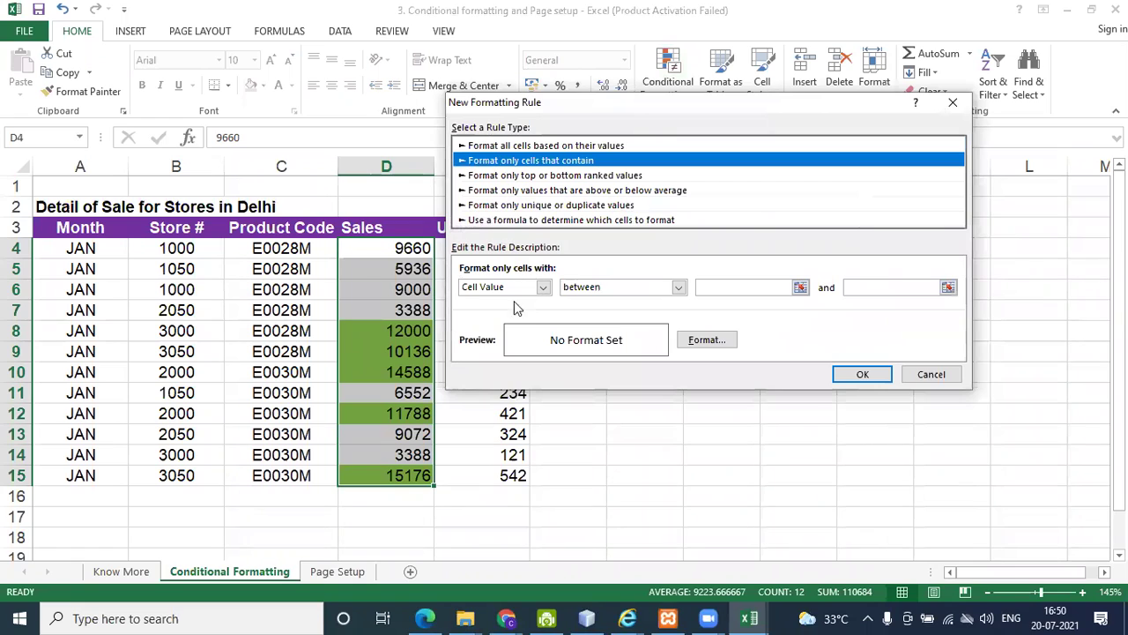
click(678, 288)
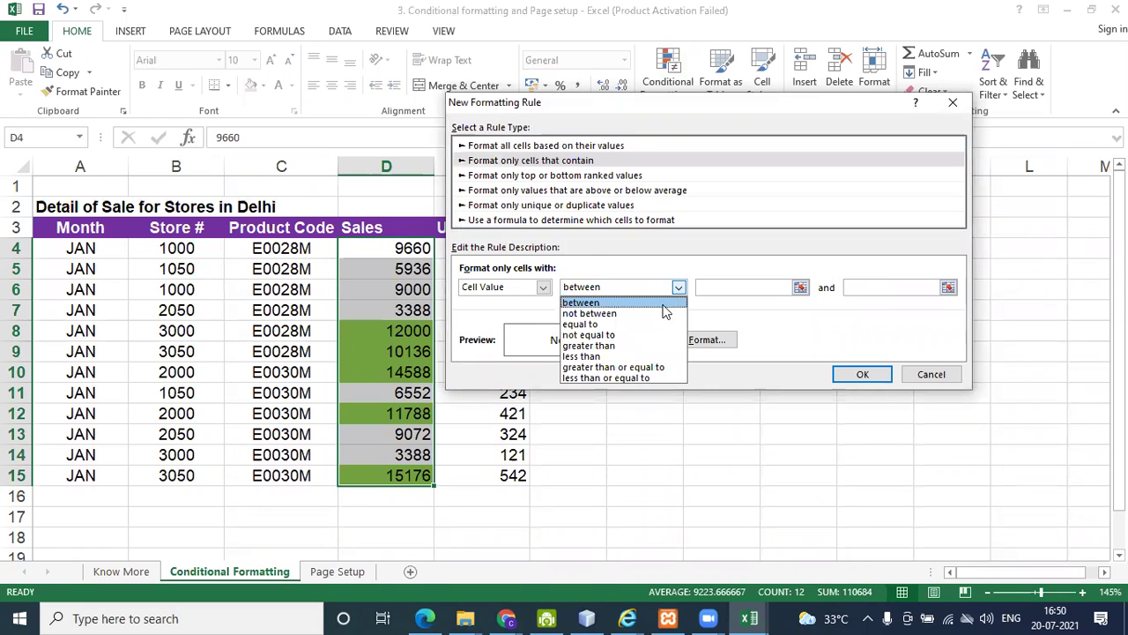
click(954, 108)
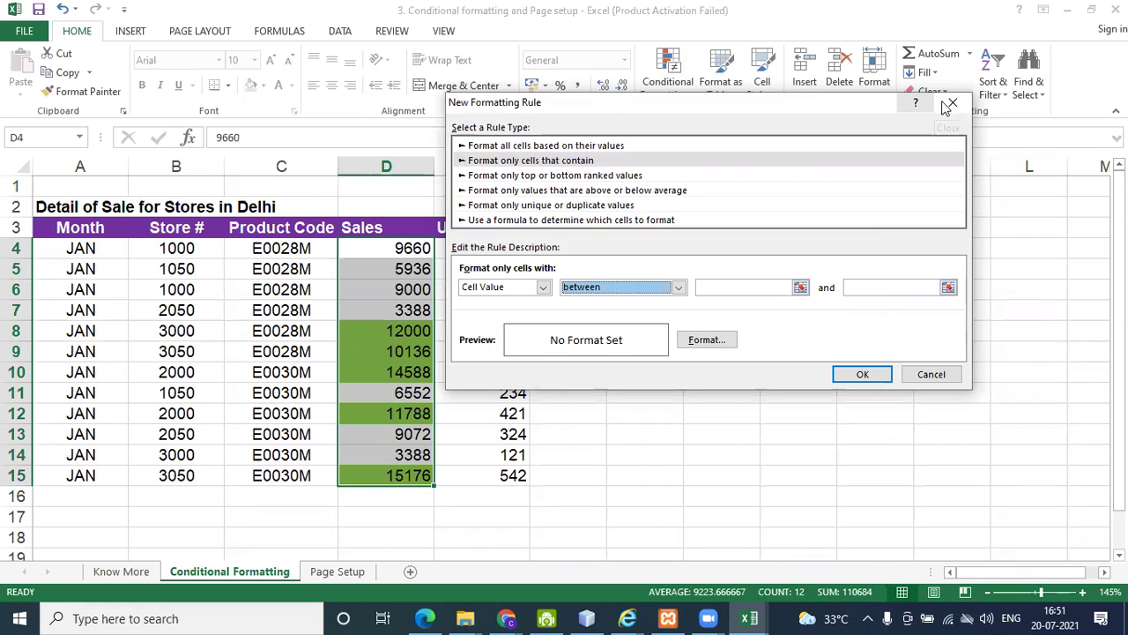
click(952, 103)
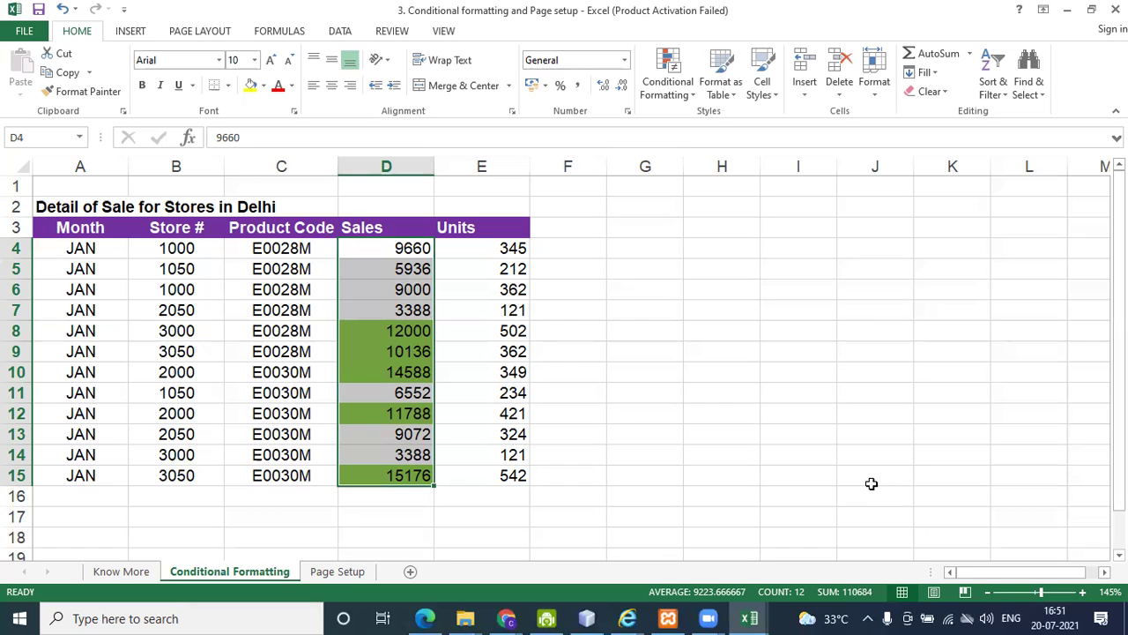
Deselect the Sales values to inspect the conditional formatting in D4:D15.
click(617, 388)
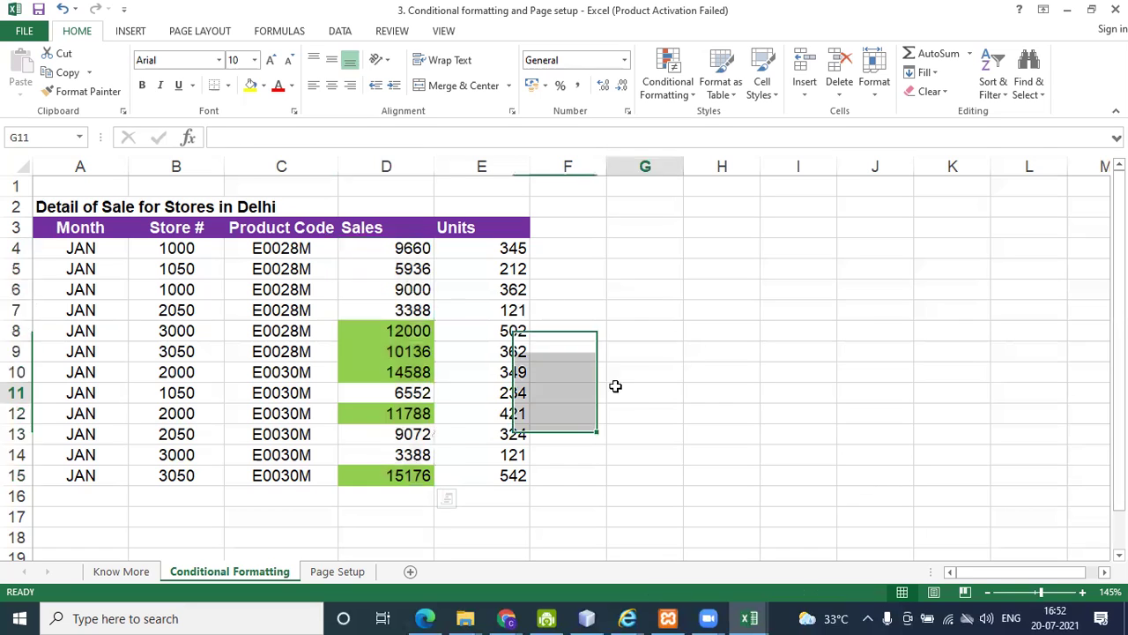
drag(364, 255, 365, 476)
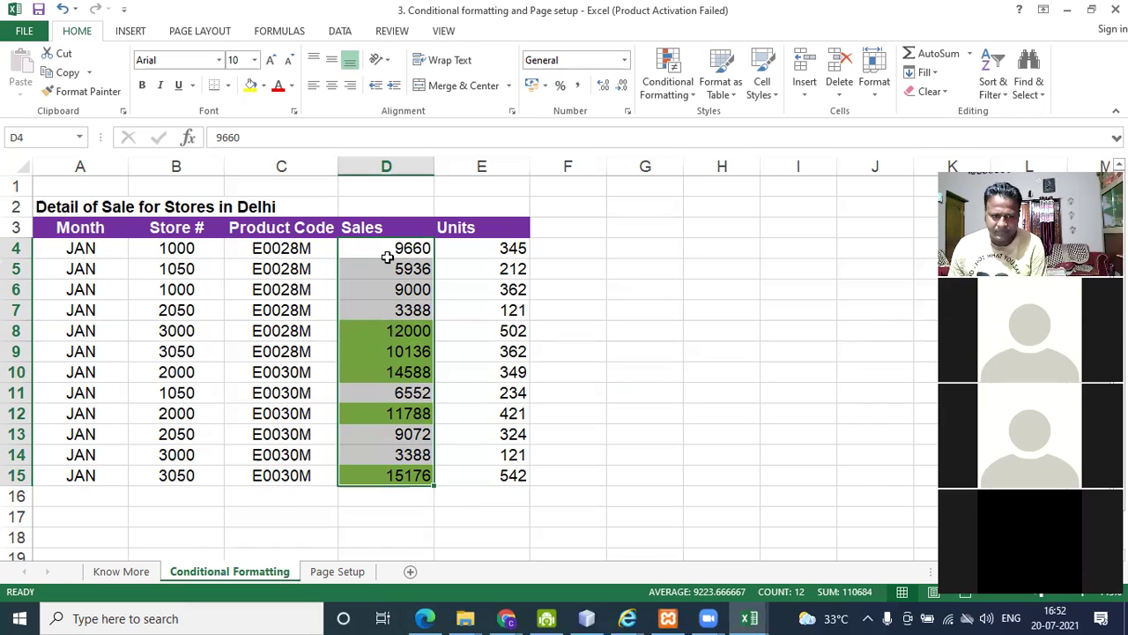
click(639, 345)
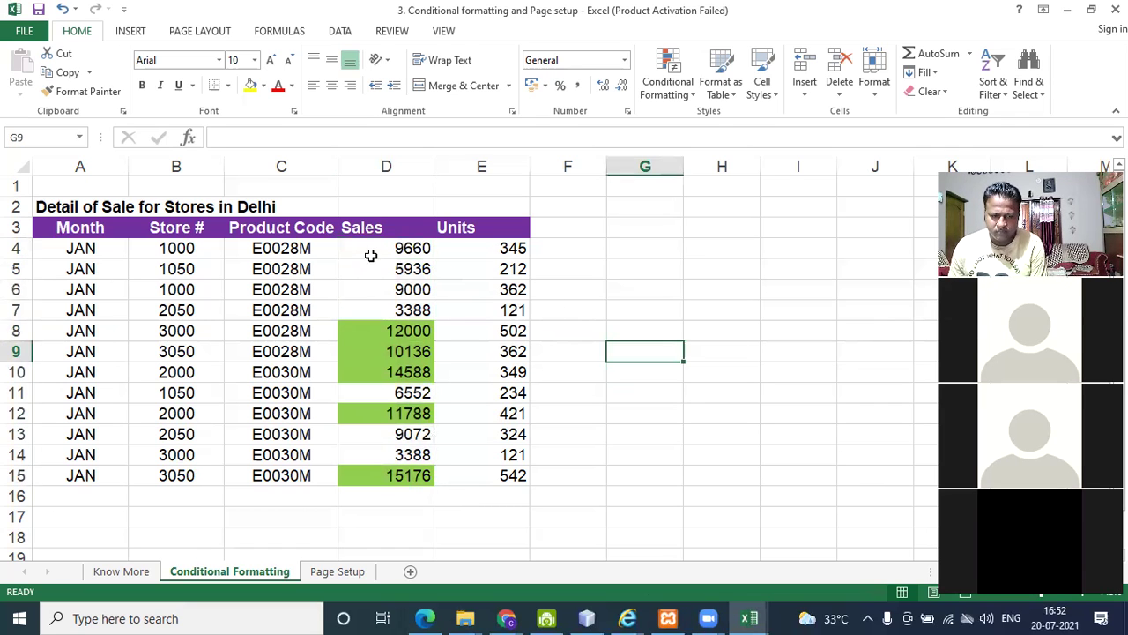
Start a new conditional formatting rule for Sales cells D4:D15 that formats only cell values less than a limit.
drag(371, 251, 368, 476)
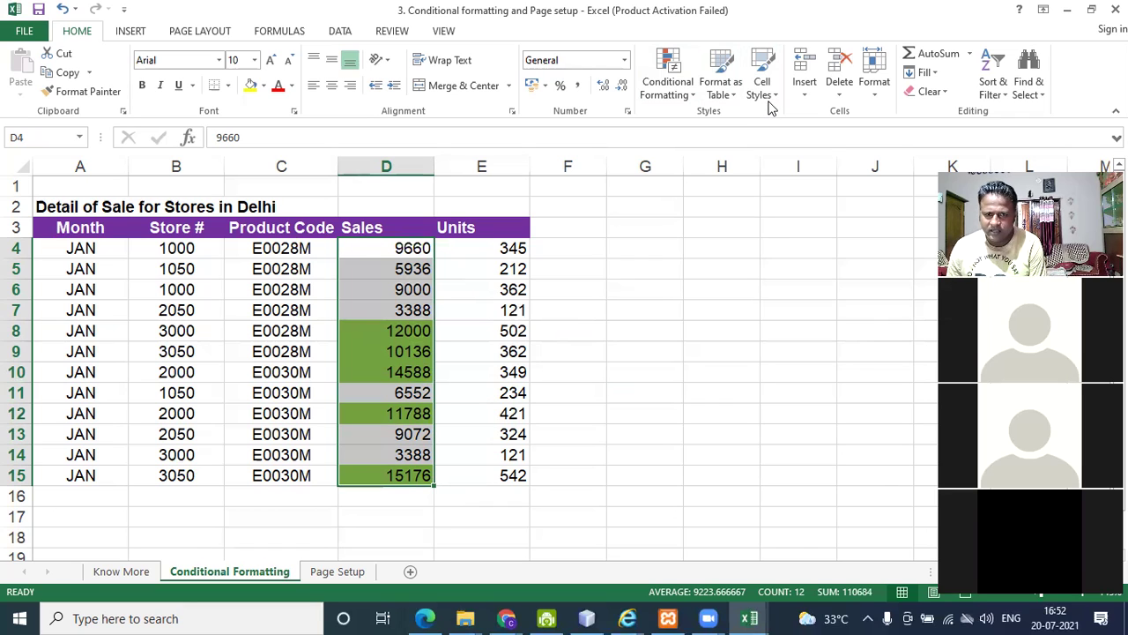
click(693, 97)
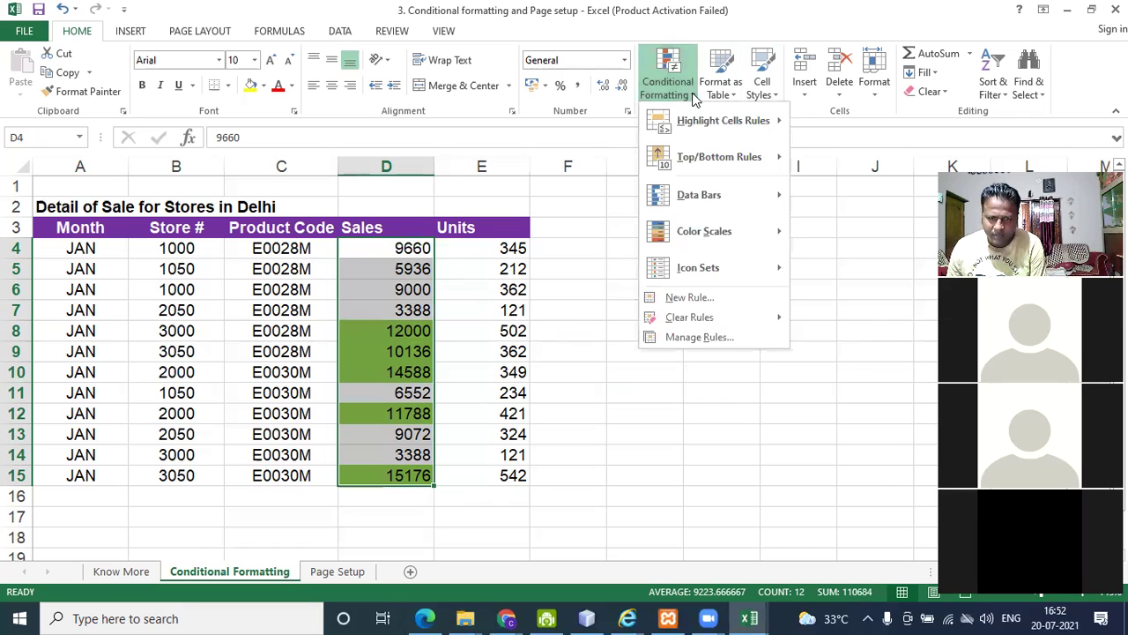
click(730, 301)
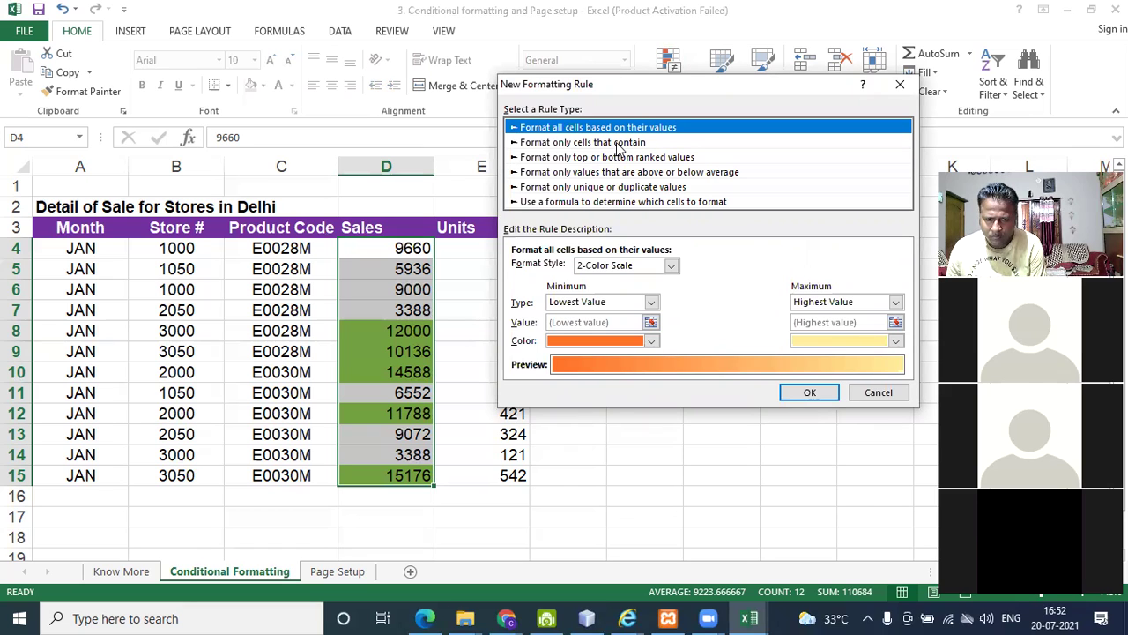
click(619, 144)
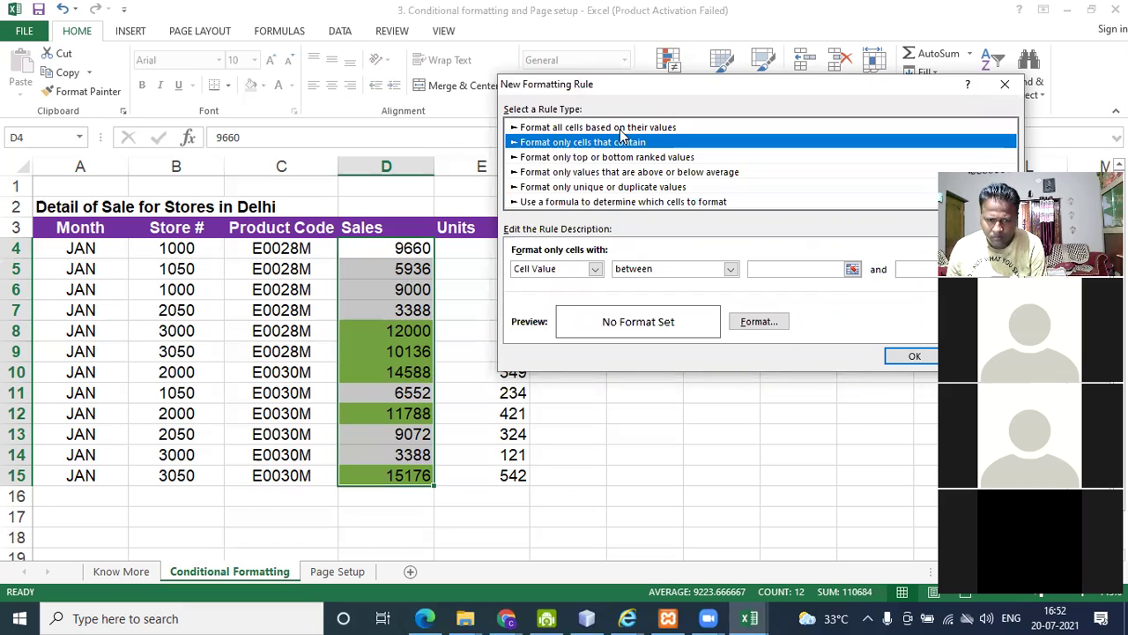
click(621, 128)
click(623, 158)
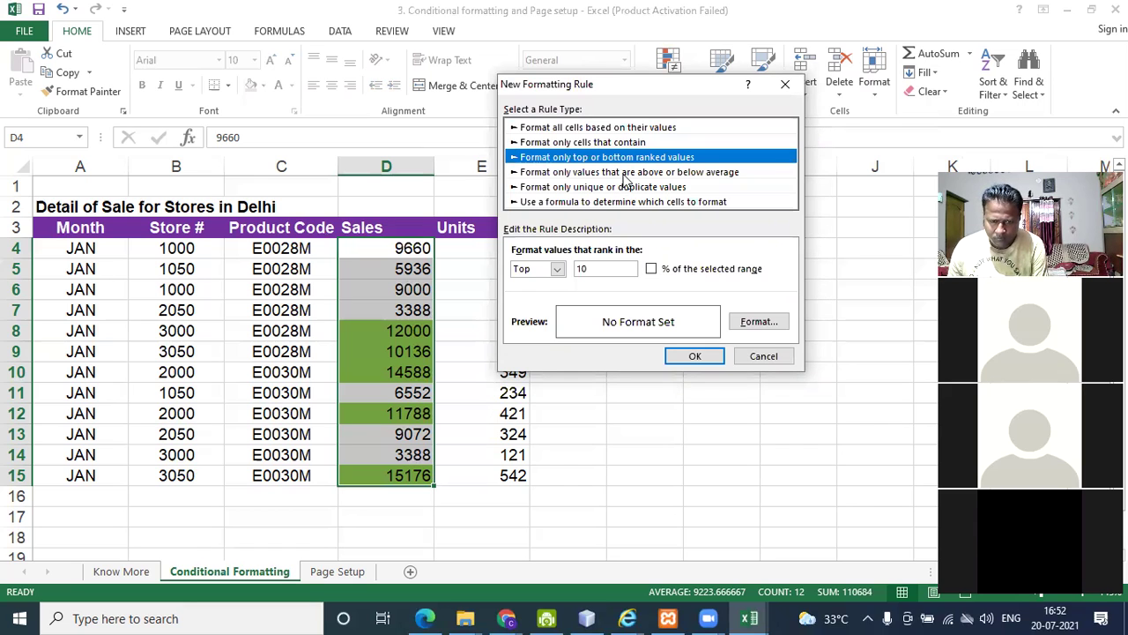
click(591, 130)
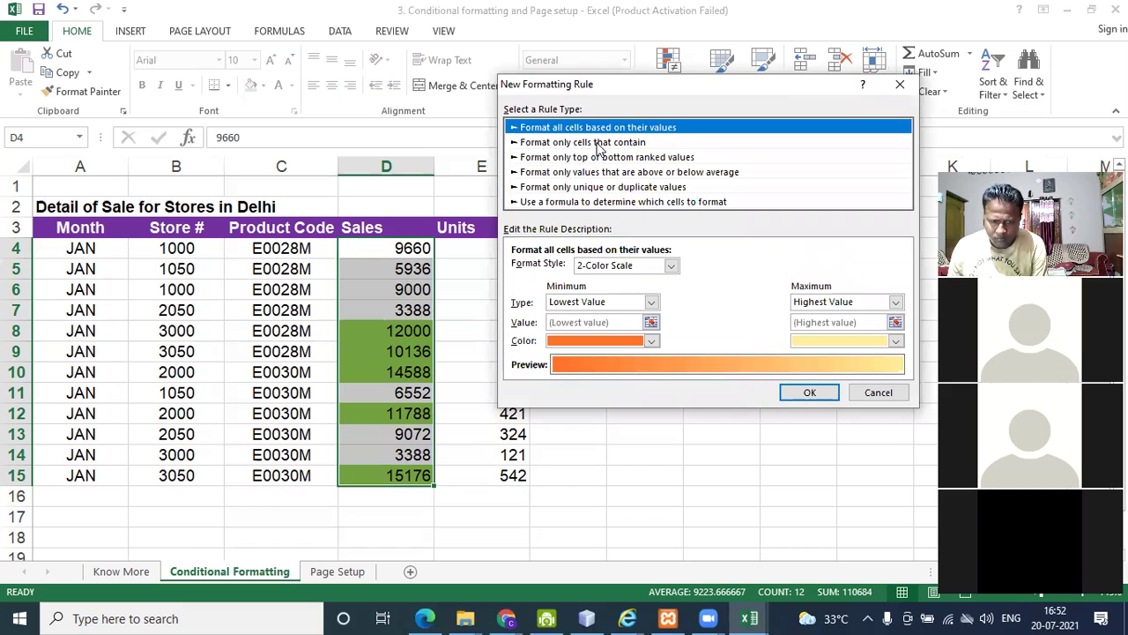
click(600, 143)
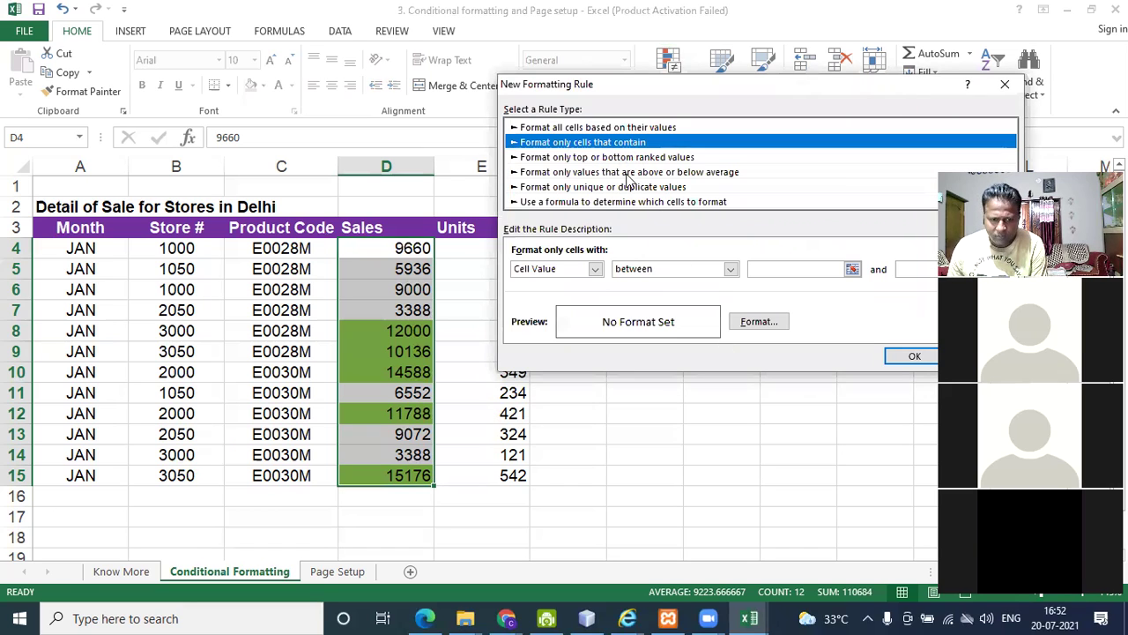
click(730, 269)
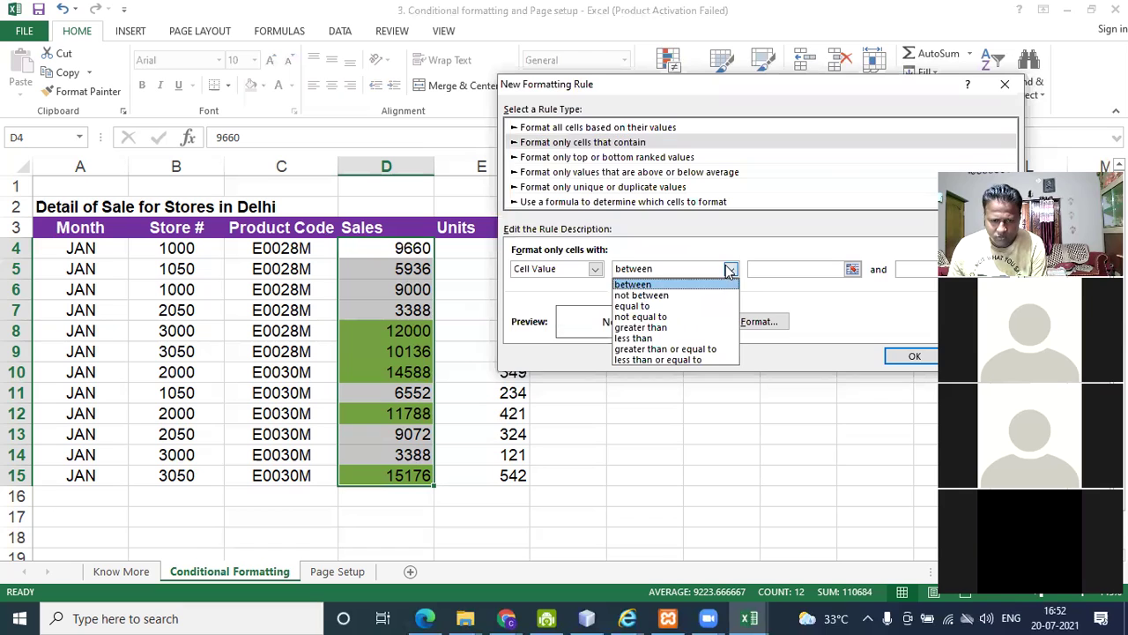
click(657, 338)
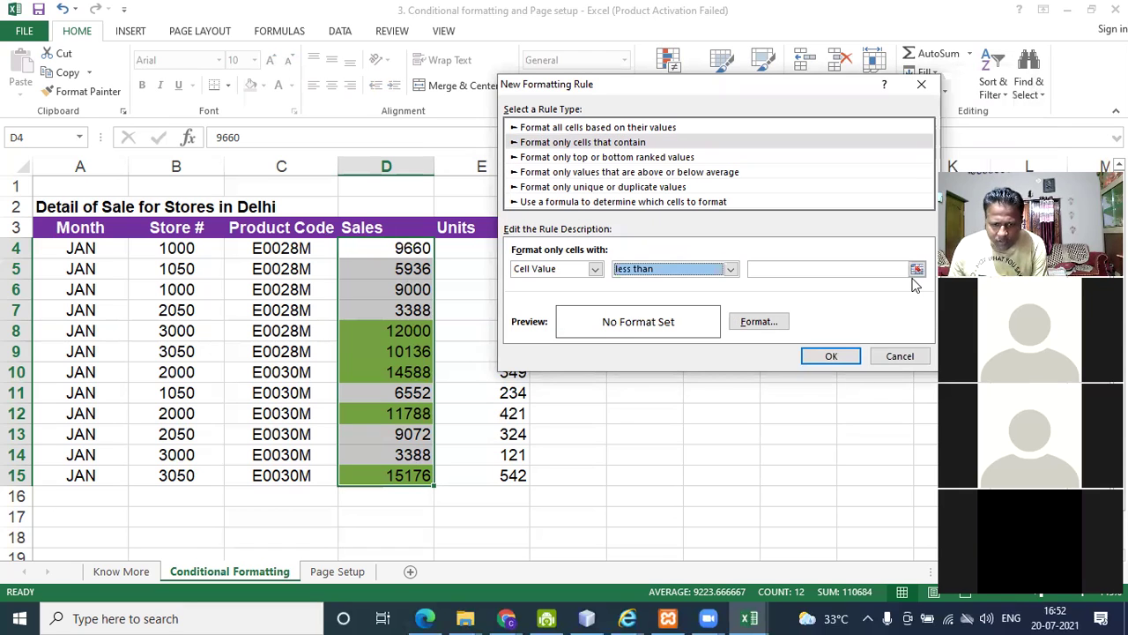
Give the less-than rule a red fill.
click(755, 323)
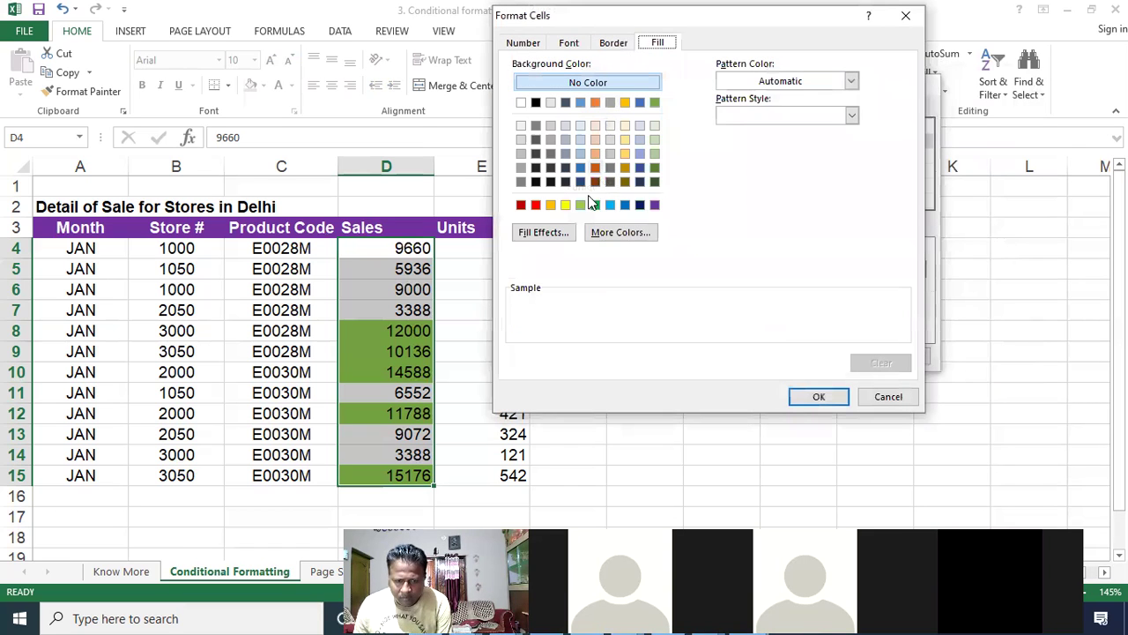
click(536, 205)
click(818, 398)
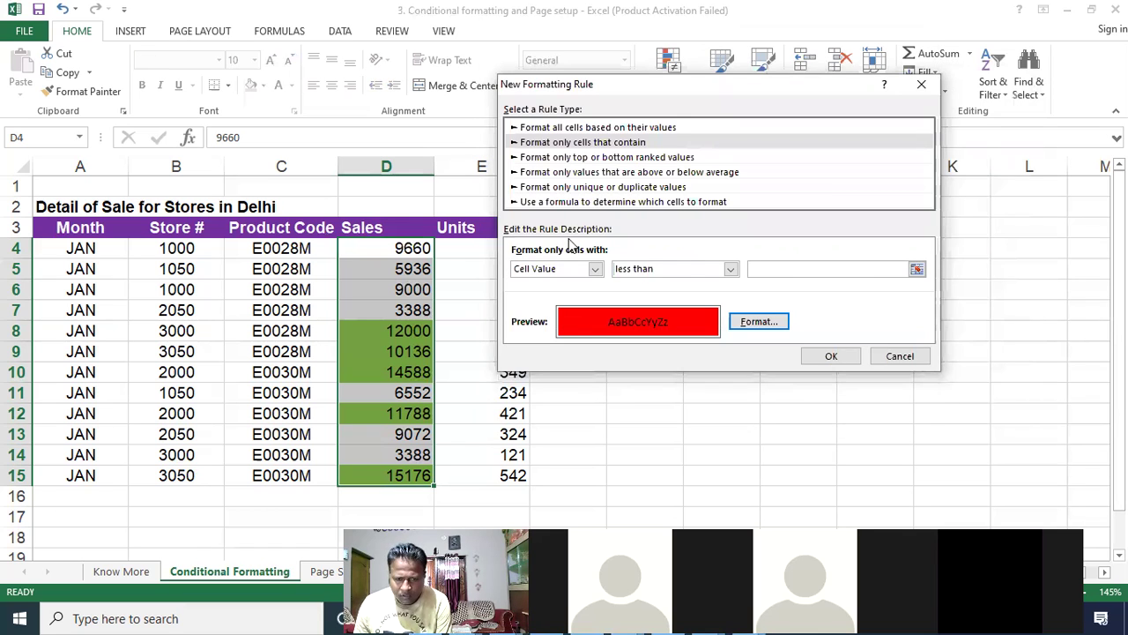
Set the less-than rule's limit to 10000 and apply it to the Sales values.
click(755, 268)
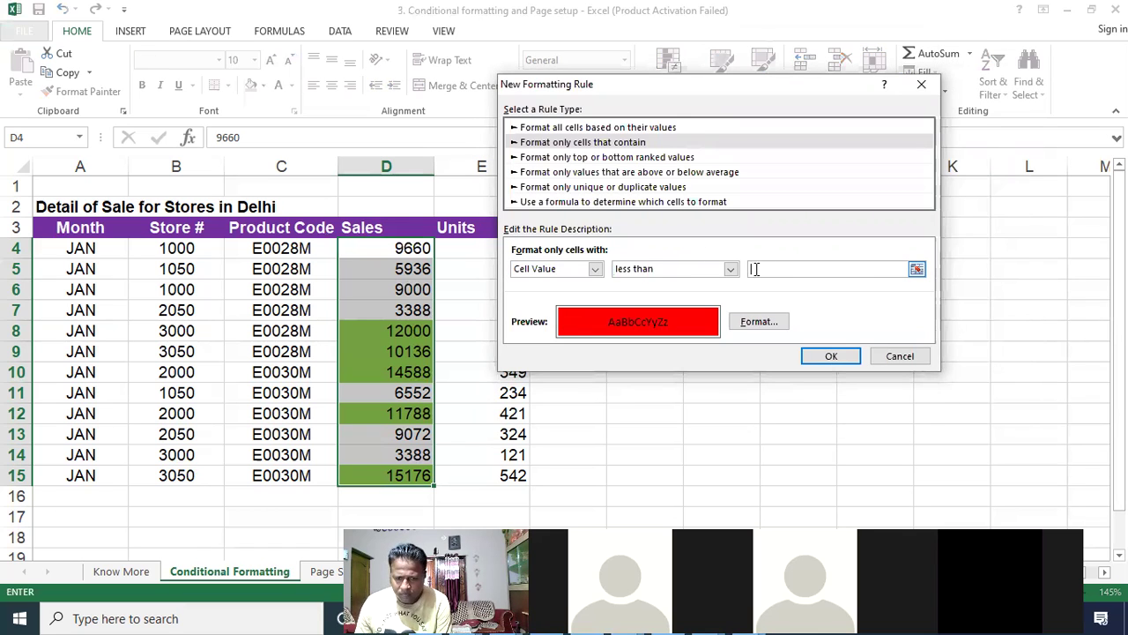
key(End)
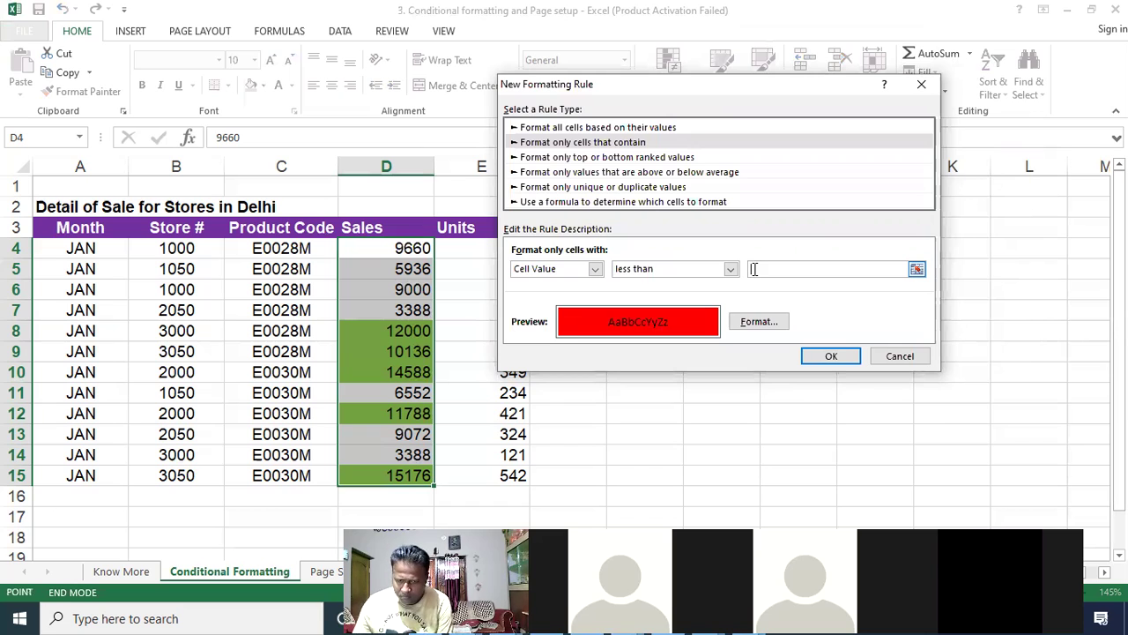
click(758, 272)
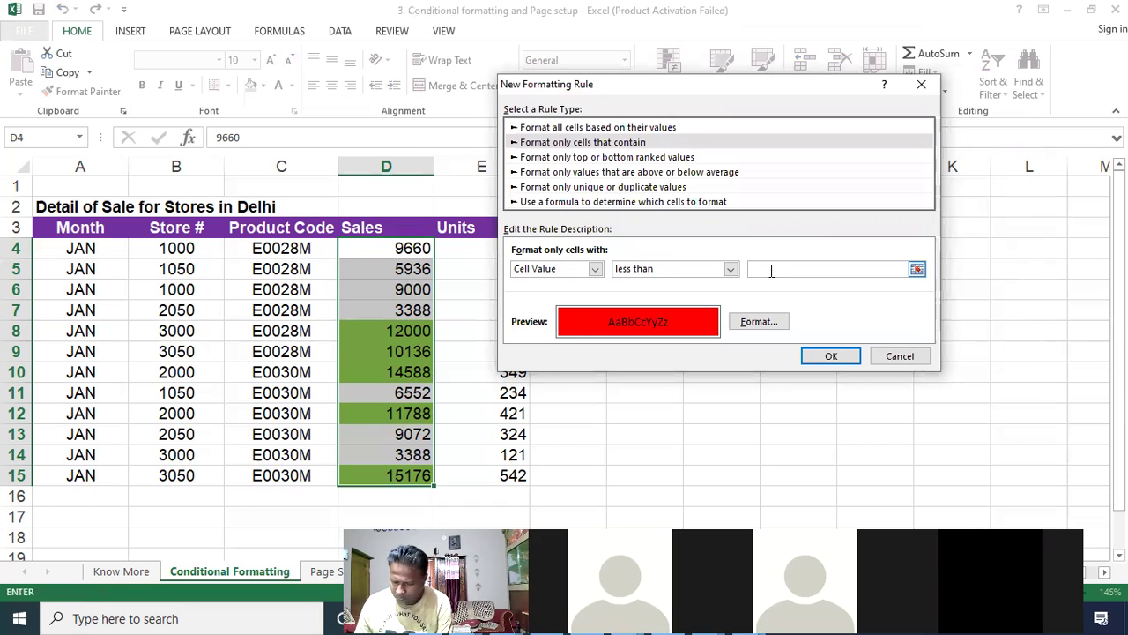
text(1000)
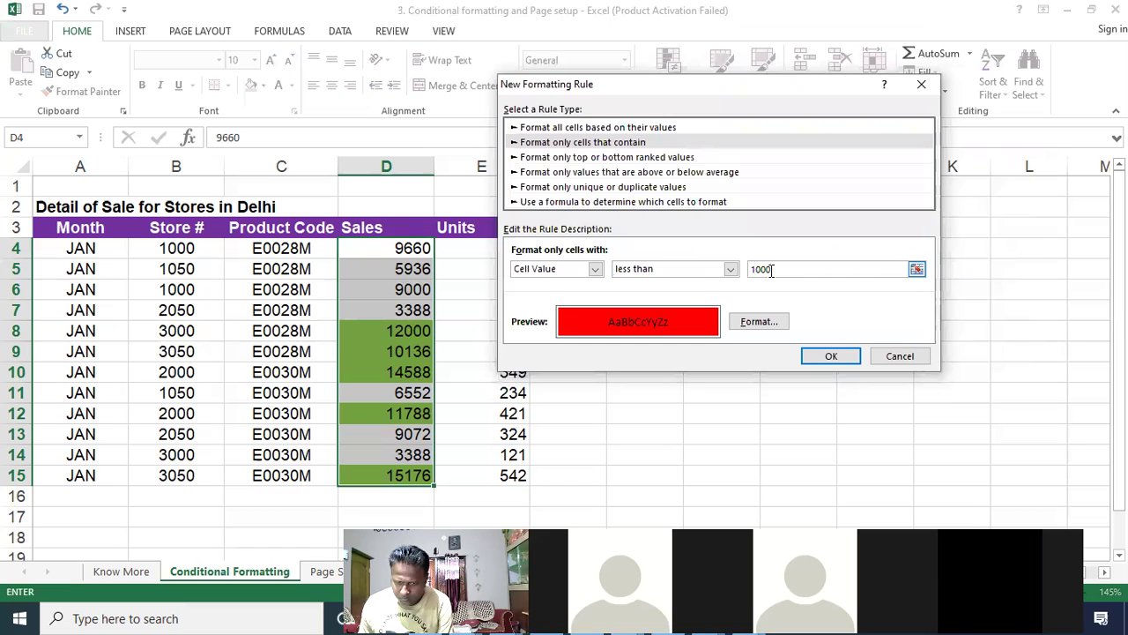
text(0)
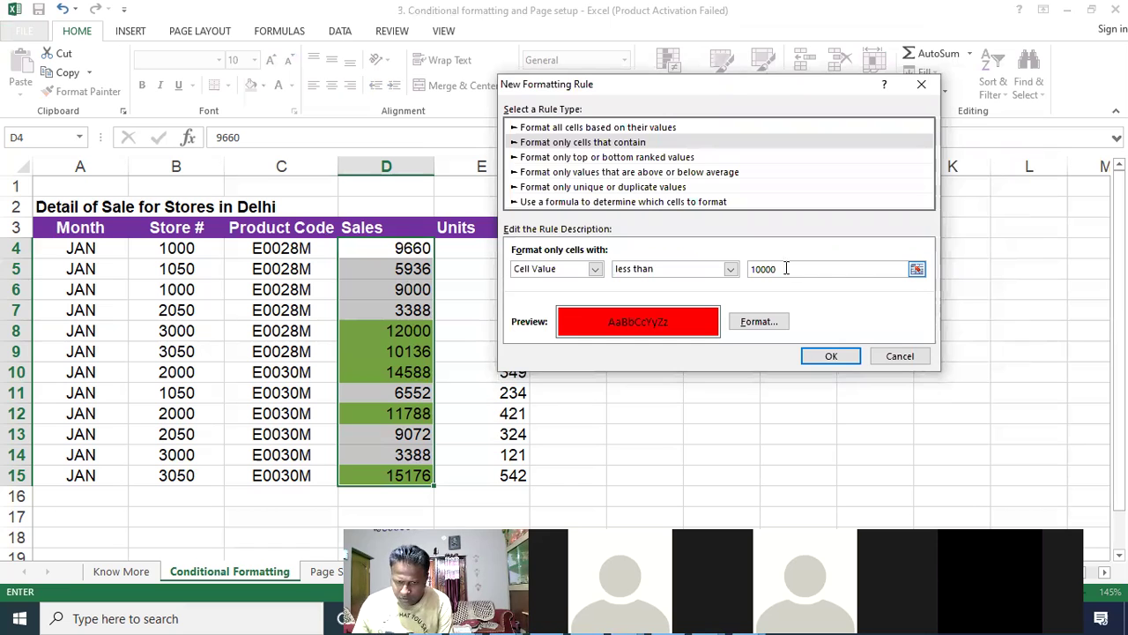
click(831, 357)
click(667, 329)
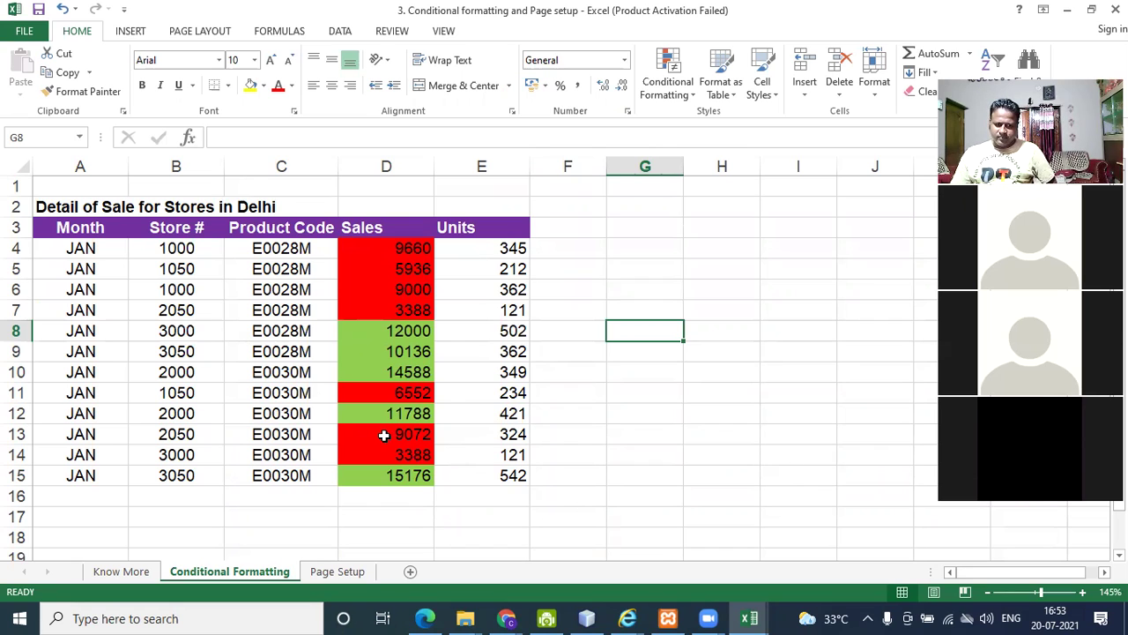
Examine the conditional formatting presets and the new rule types available for the Sales column.
click(389, 360)
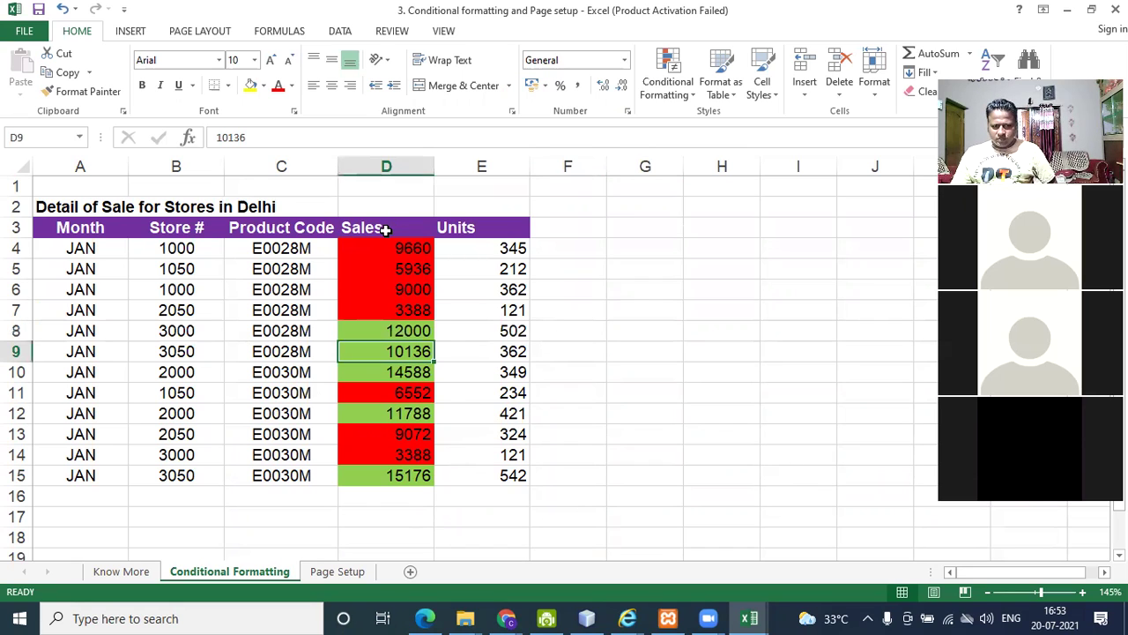
drag(385, 228, 378, 460)
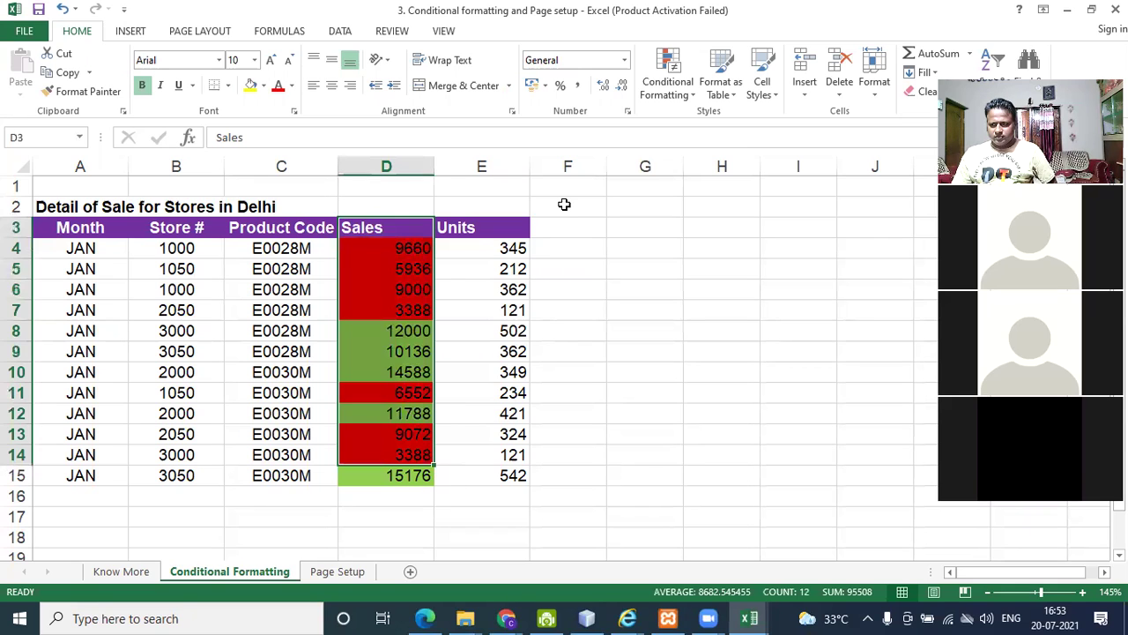
click(694, 92)
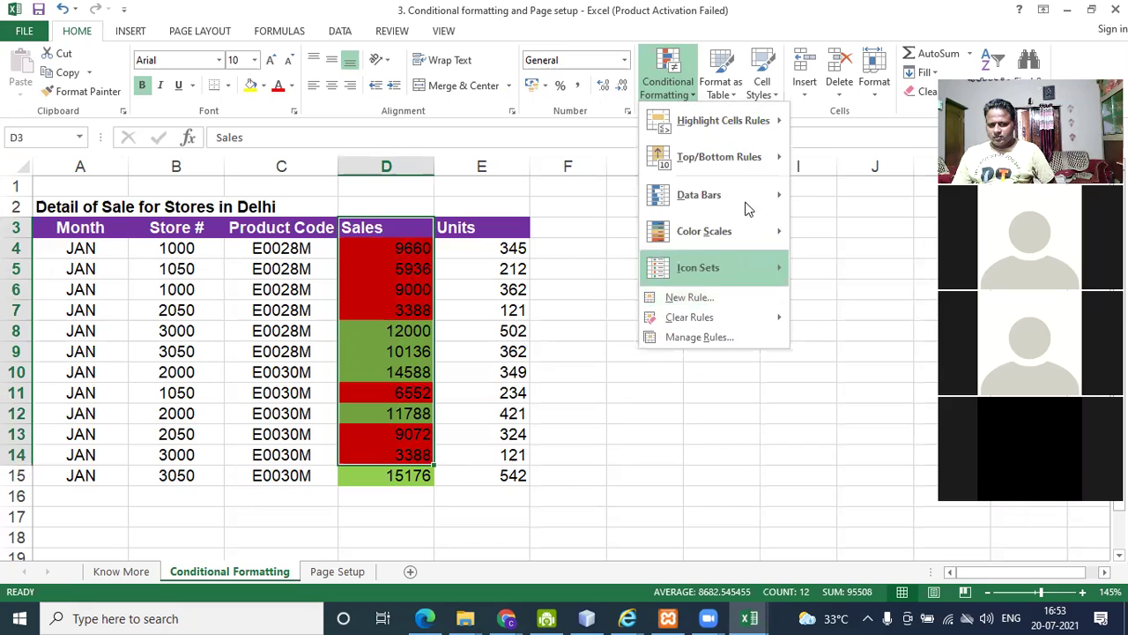
mouse_move(754, 126)
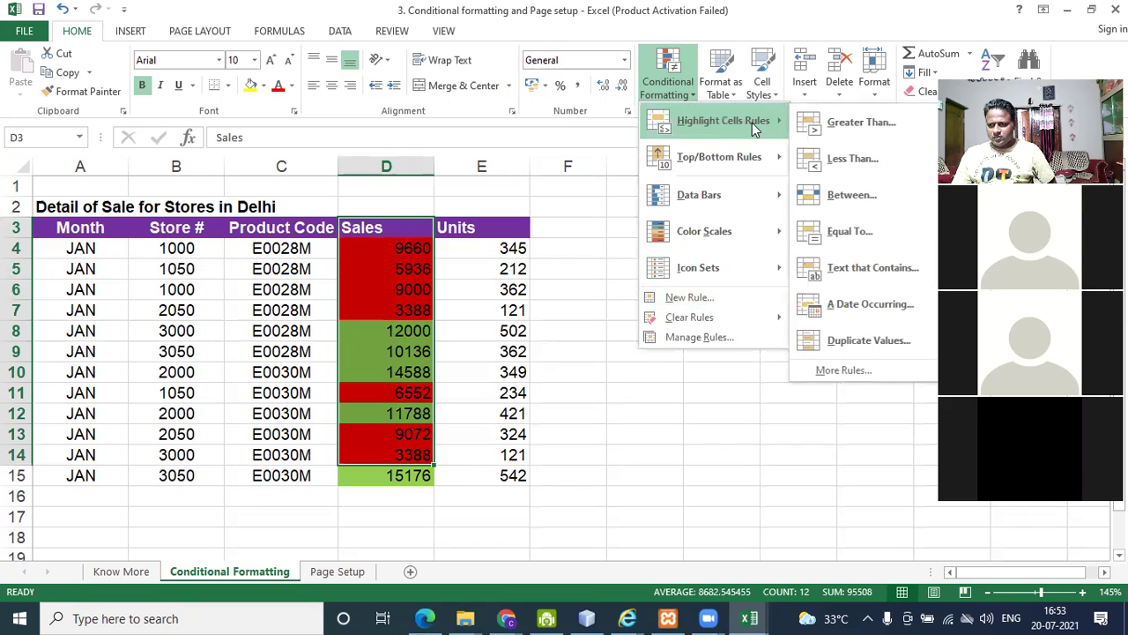
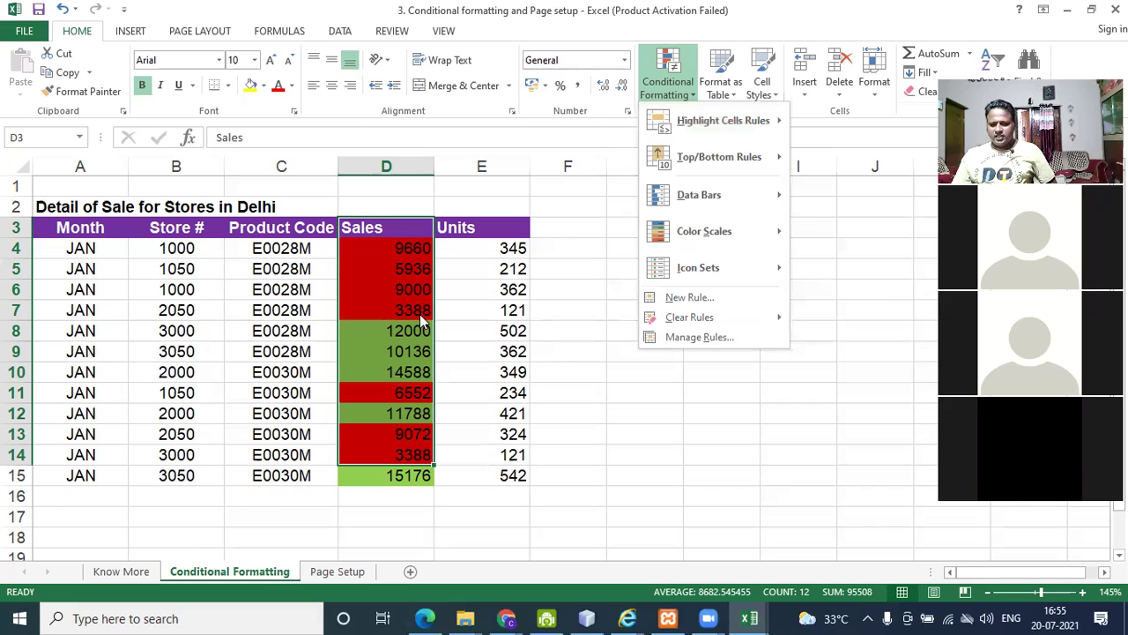
mouse_move(756, 267)
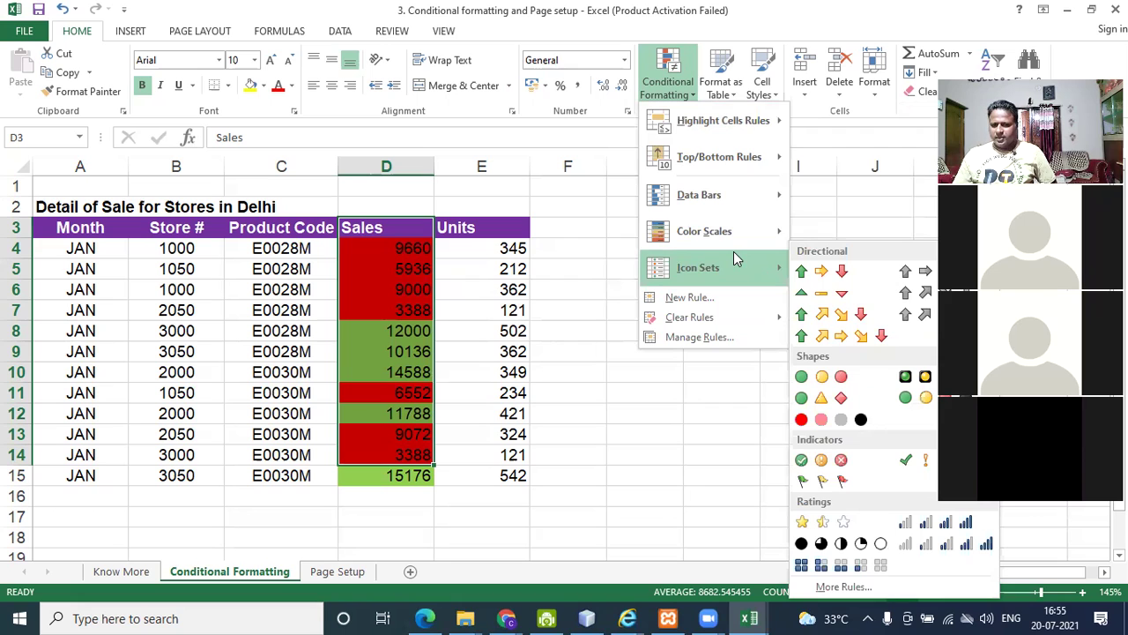
click(715, 297)
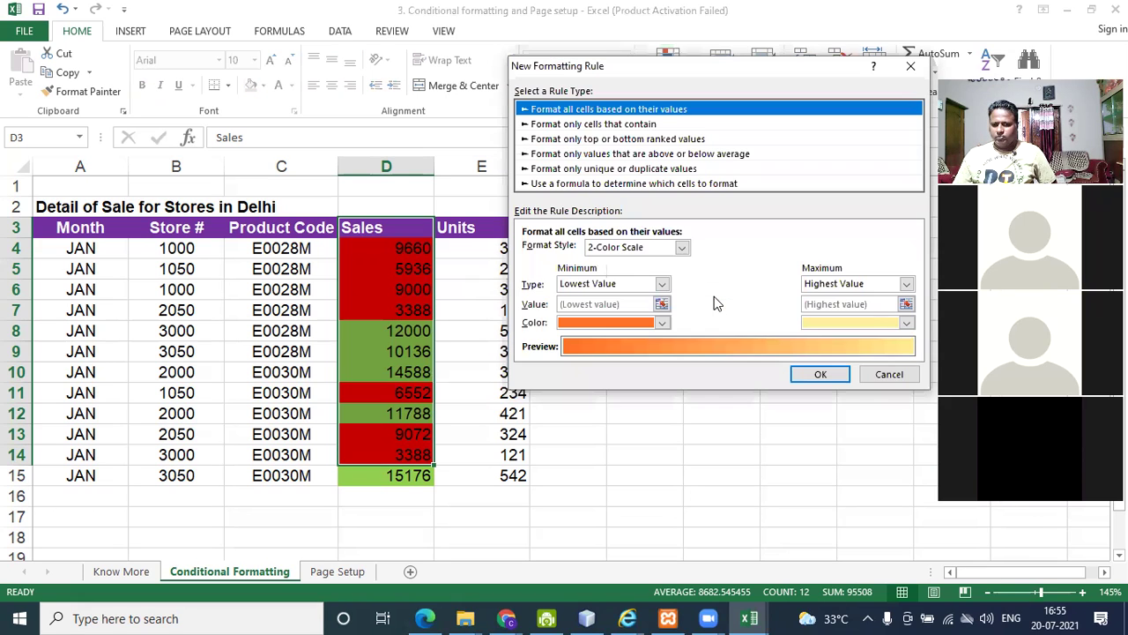
click(620, 125)
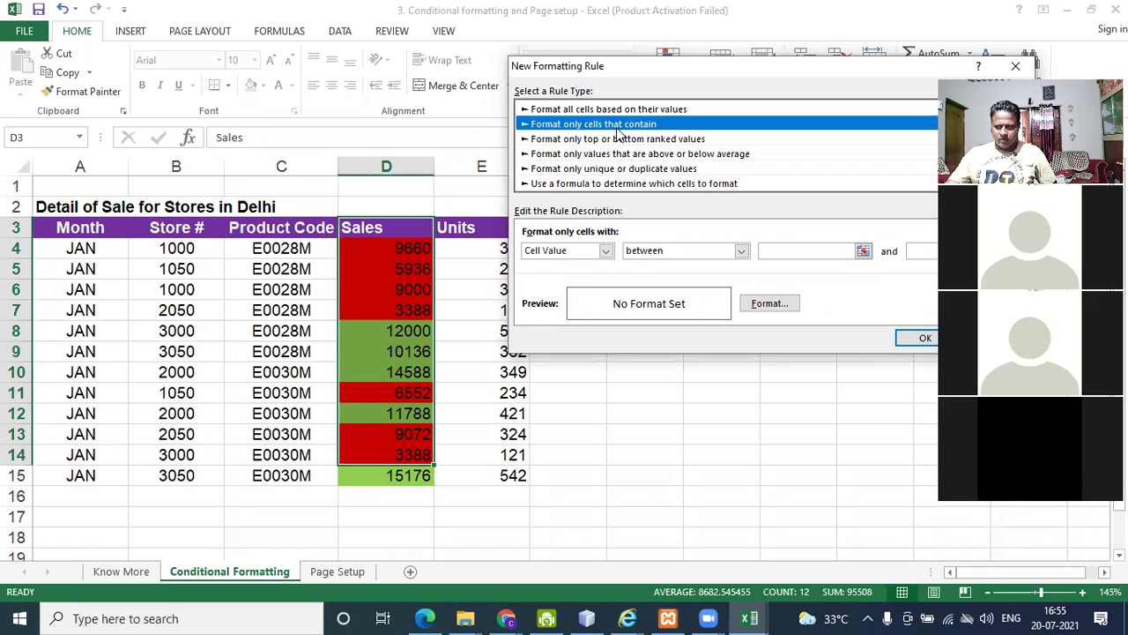
click(1014, 68)
Change the Sales value in D6 to 10000 and the one in D8 to 8000 to test the colour rules.
double_click(410, 292)
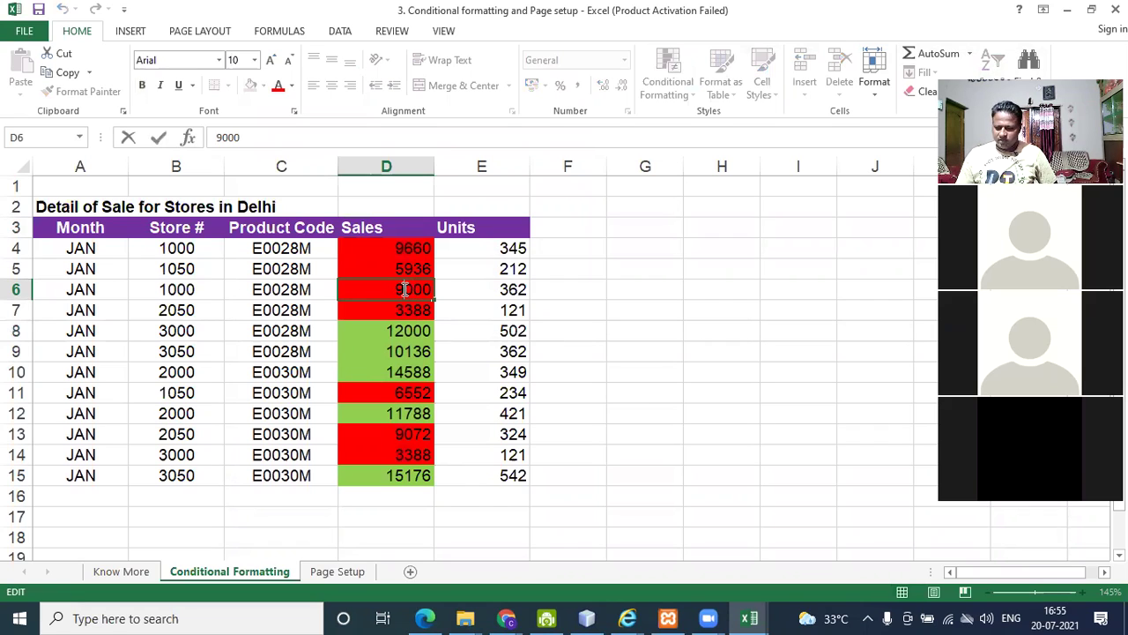
key(BackSpace)
text(10)
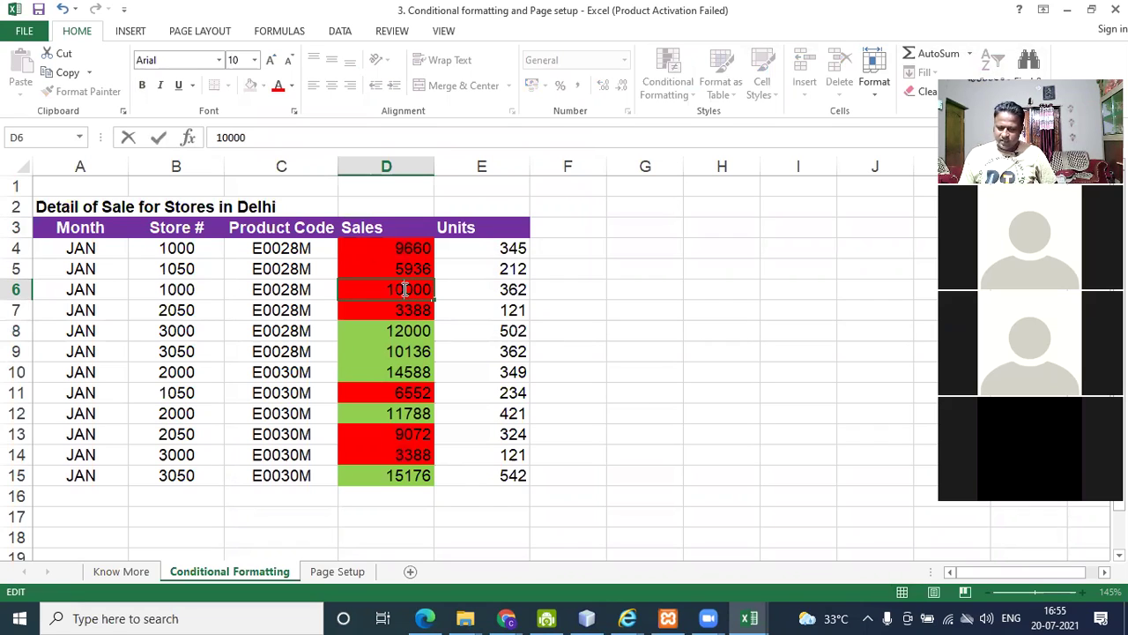
click(466, 364)
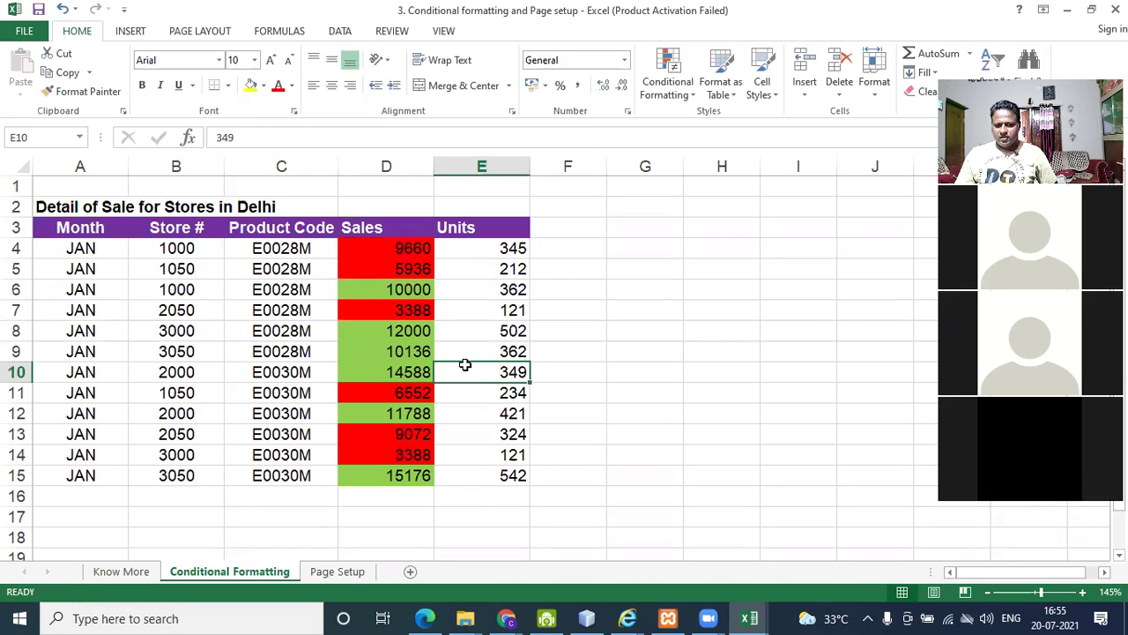
click(420, 331)
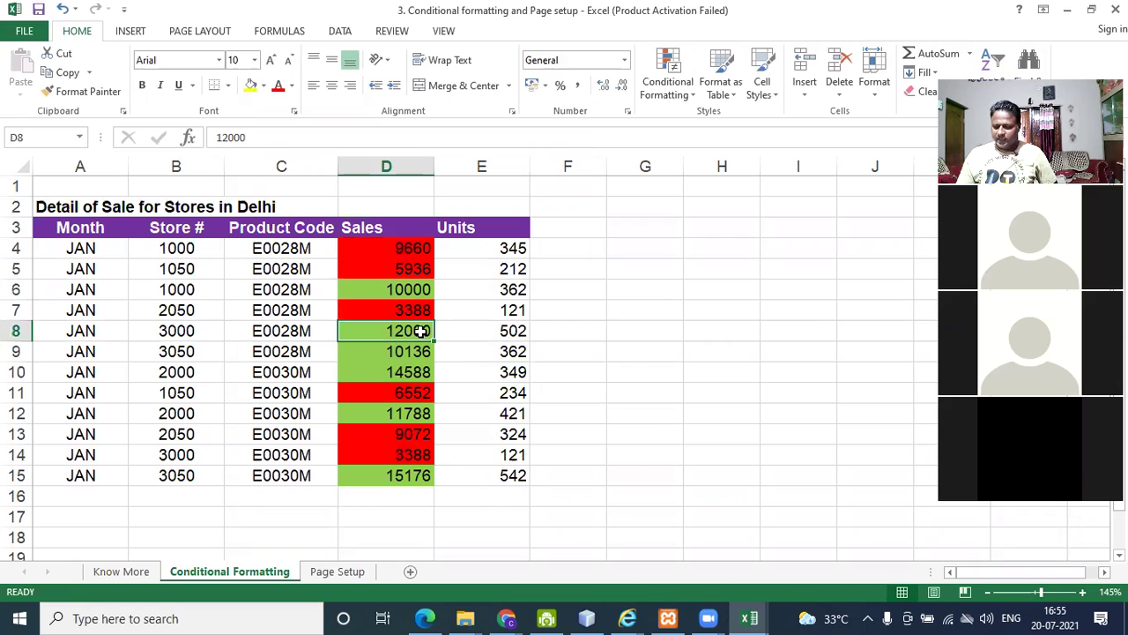
text(8000)
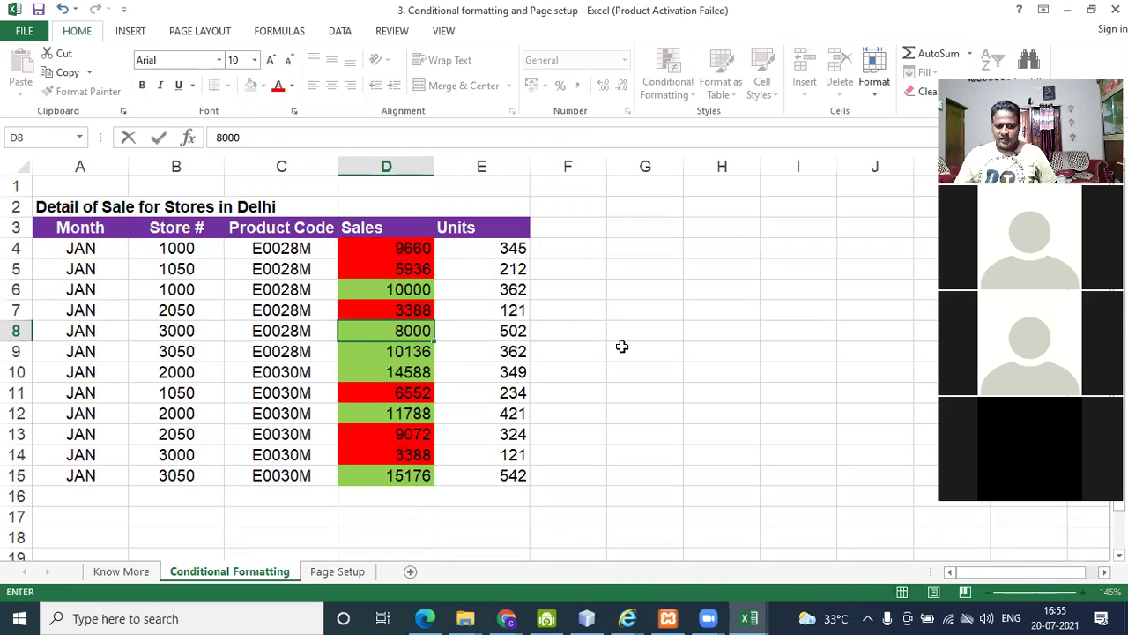
click(746, 403)
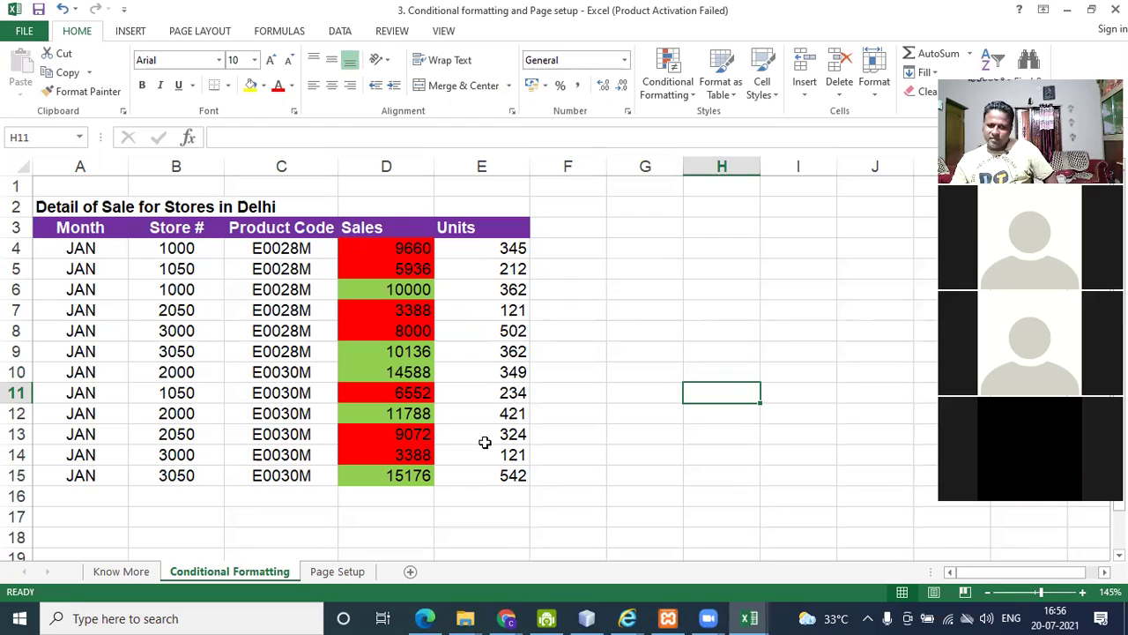
Start a formula-based conditional formatting rule for the Sales column range D3:D15.
click(384, 227)
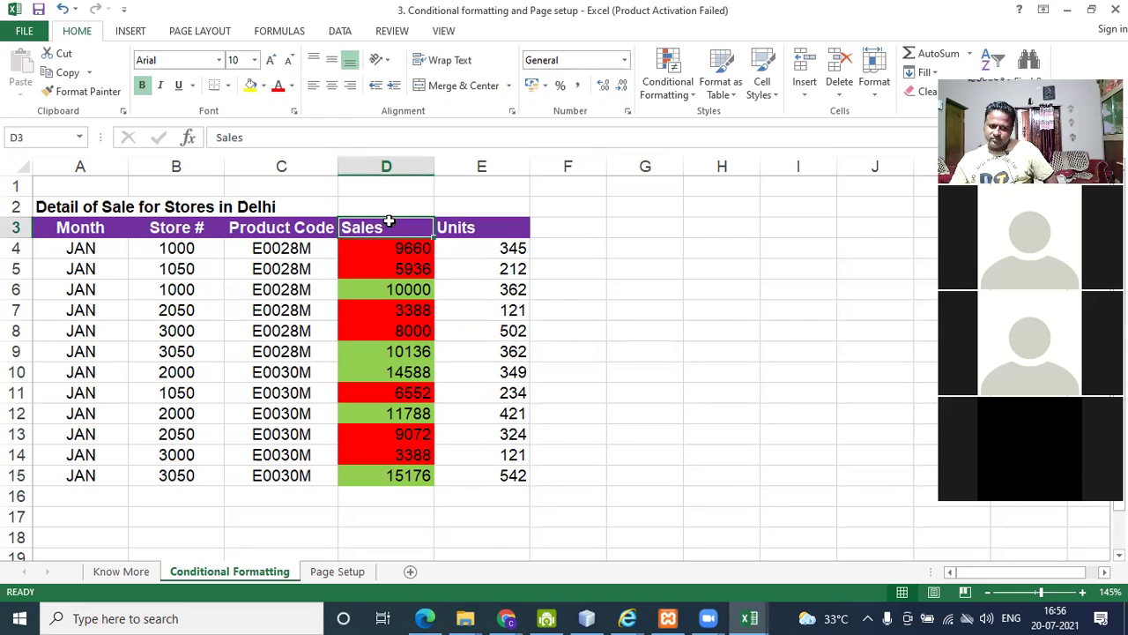
drag(391, 227, 379, 483)
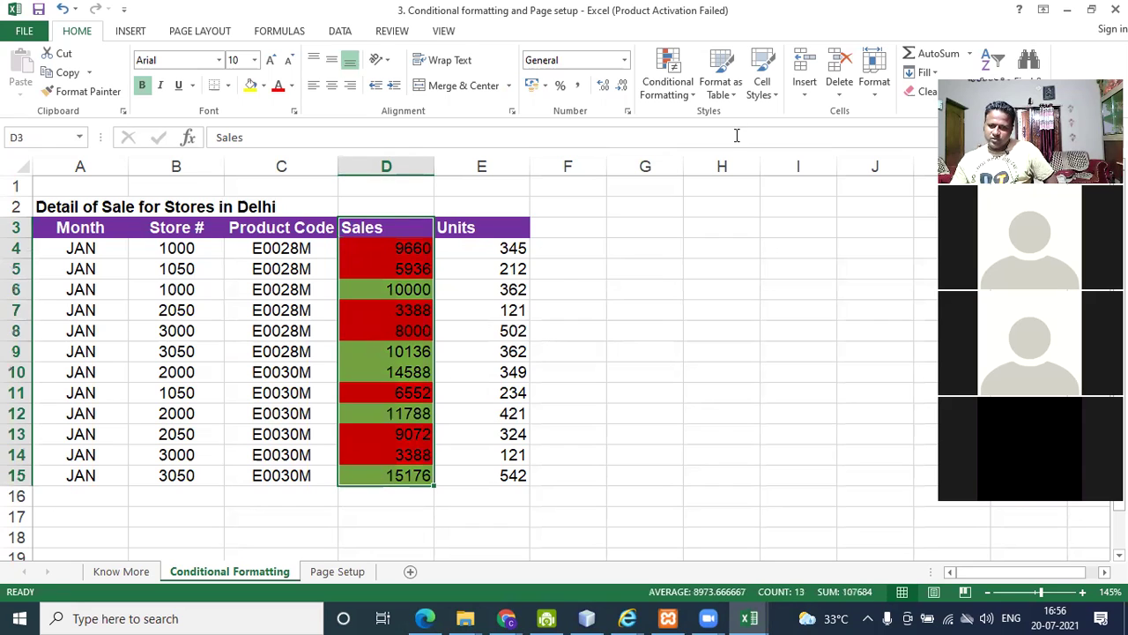
click(693, 91)
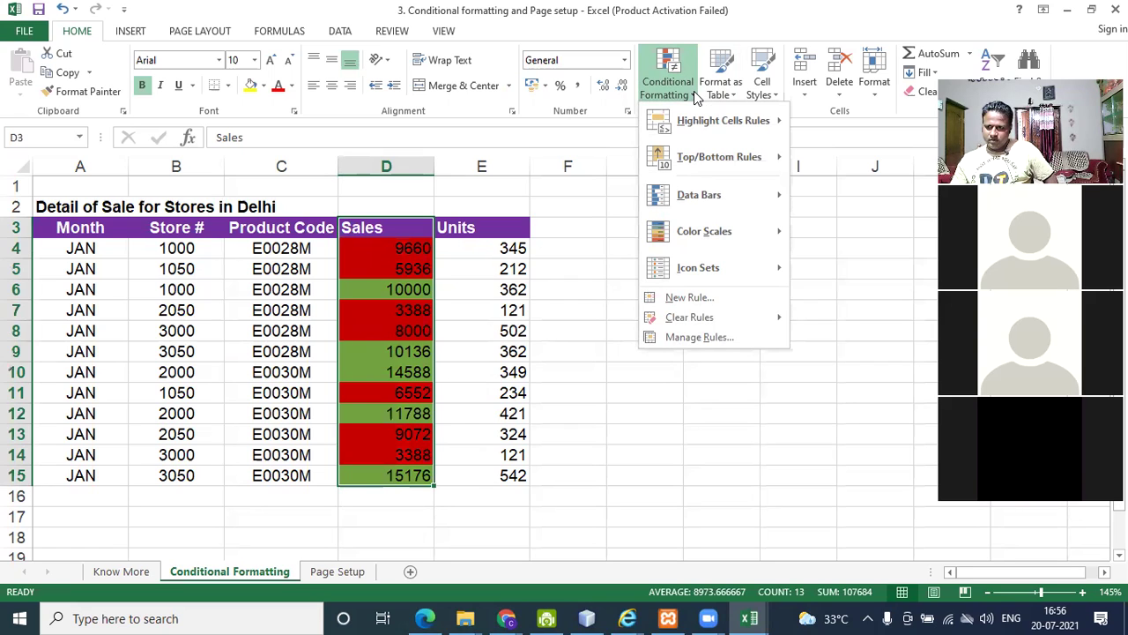
click(721, 299)
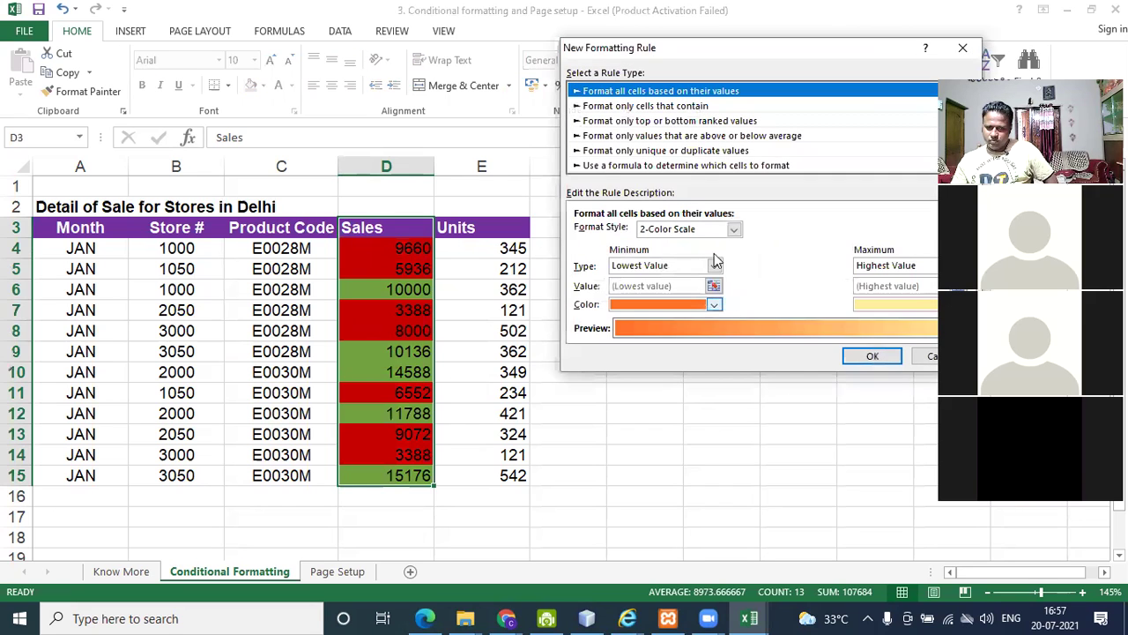
click(668, 166)
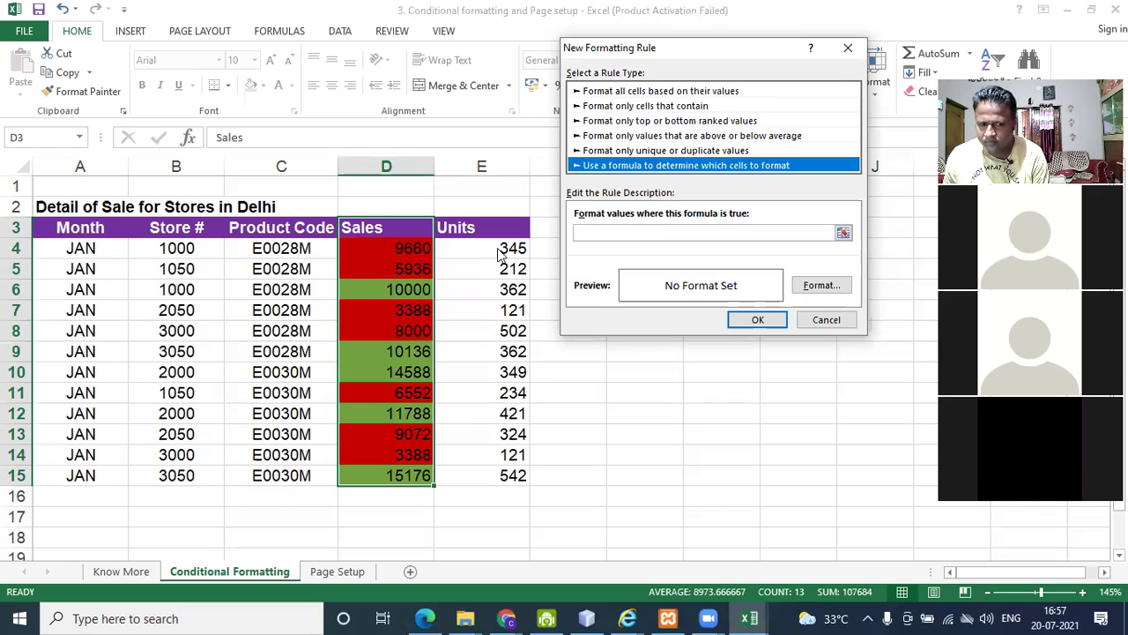
click(772, 324)
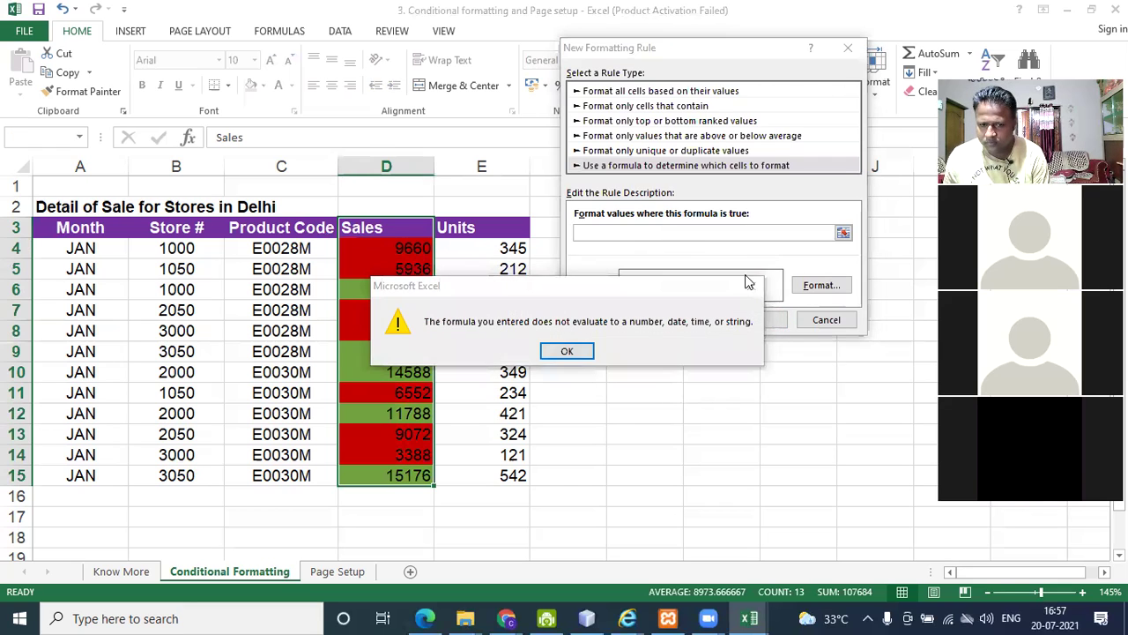
click(583, 351)
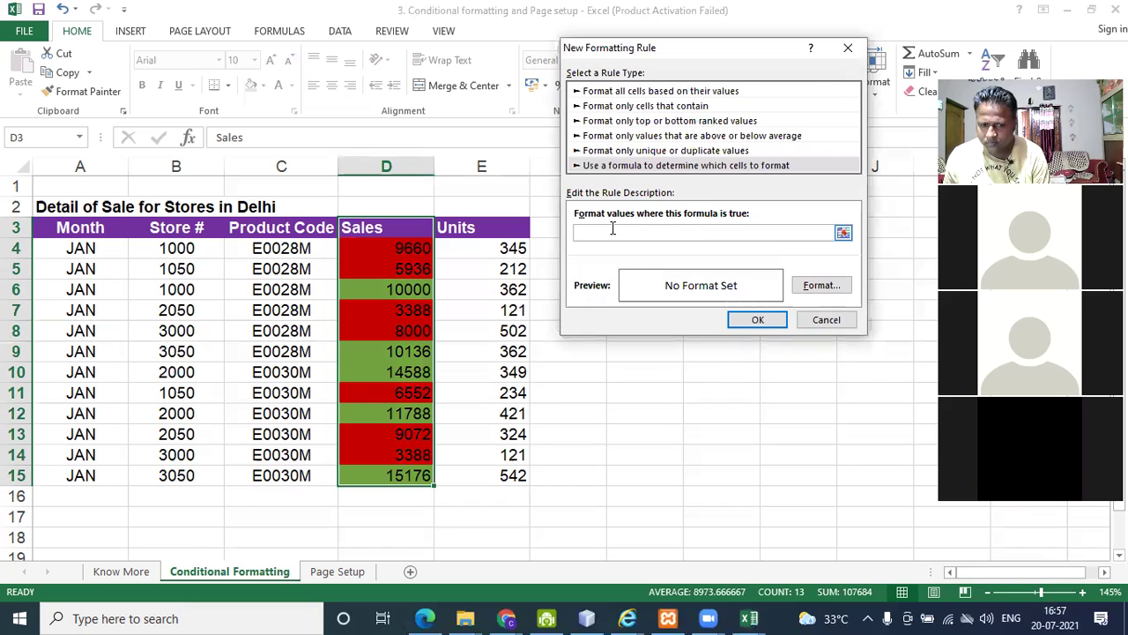
Enter the rule formula =E4<350, with a fully relative reference to the first Units value.
click(613, 229)
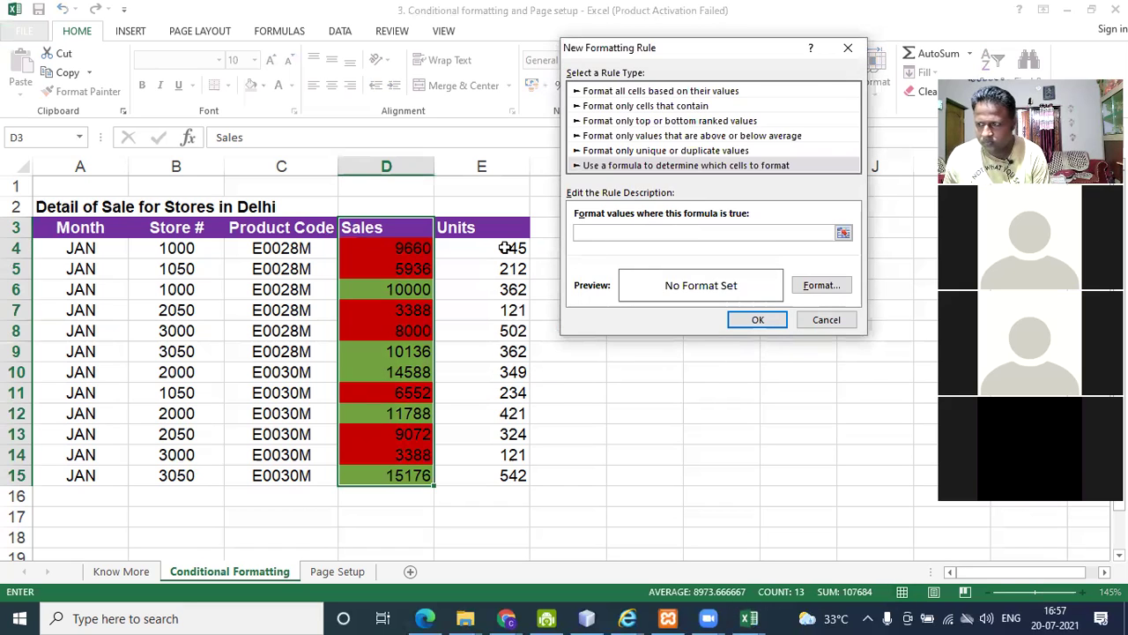
click(504, 248)
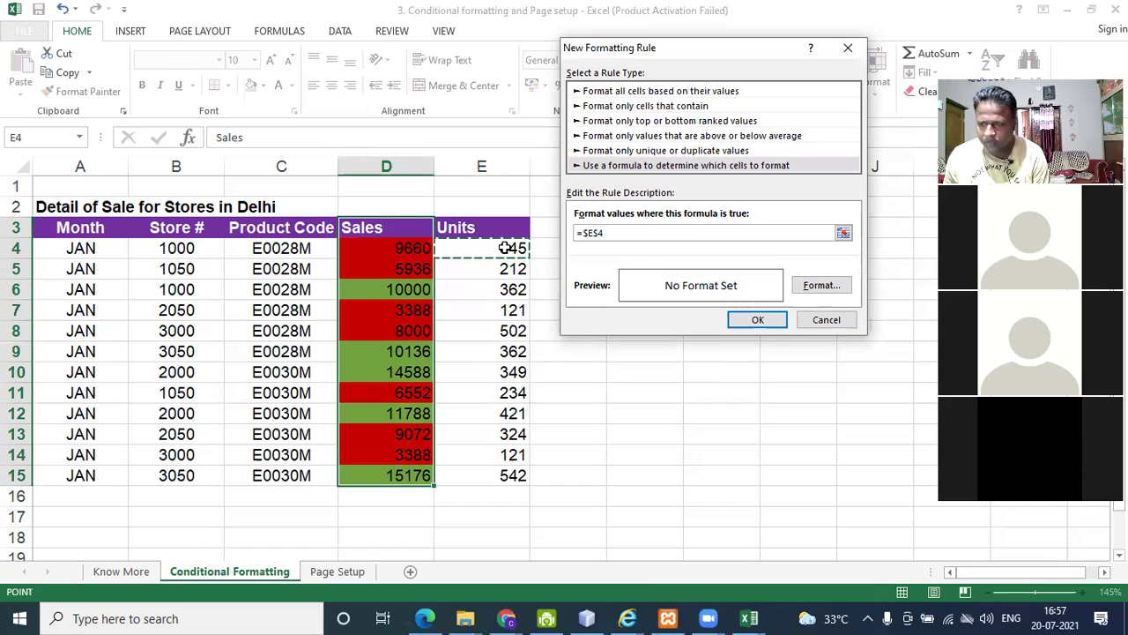
text(<)
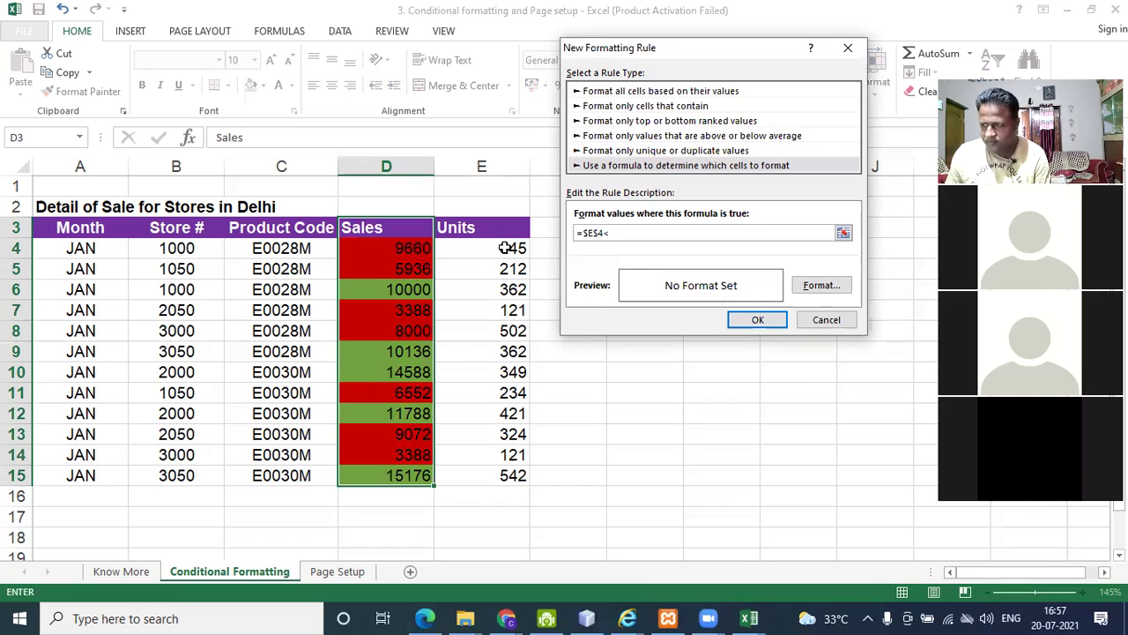
text(350)
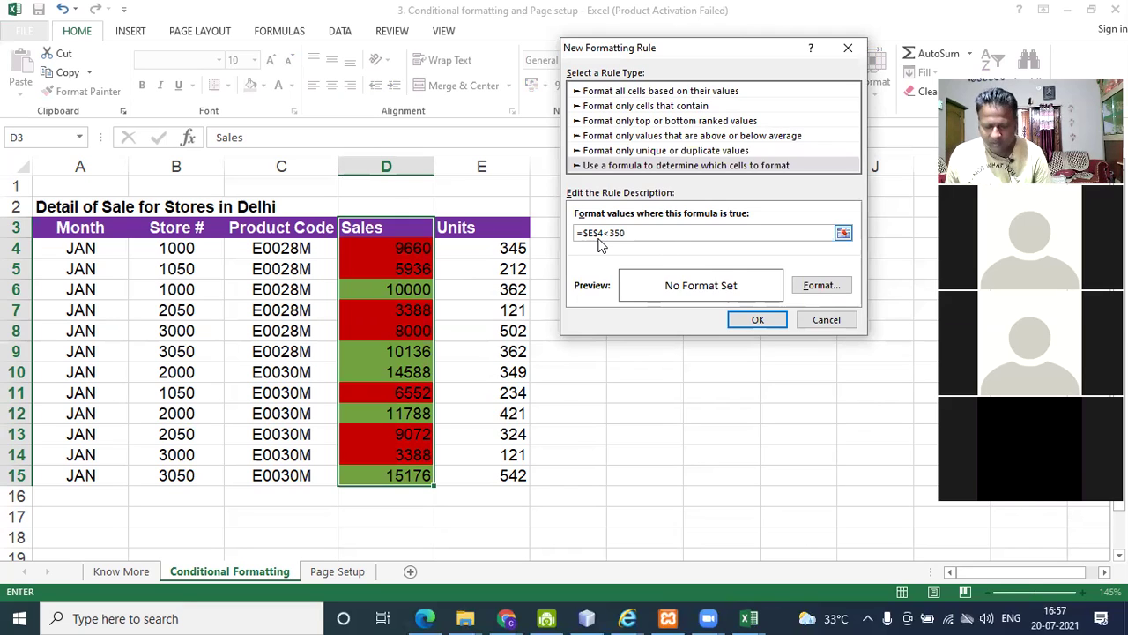
key(F4)
key(F4)
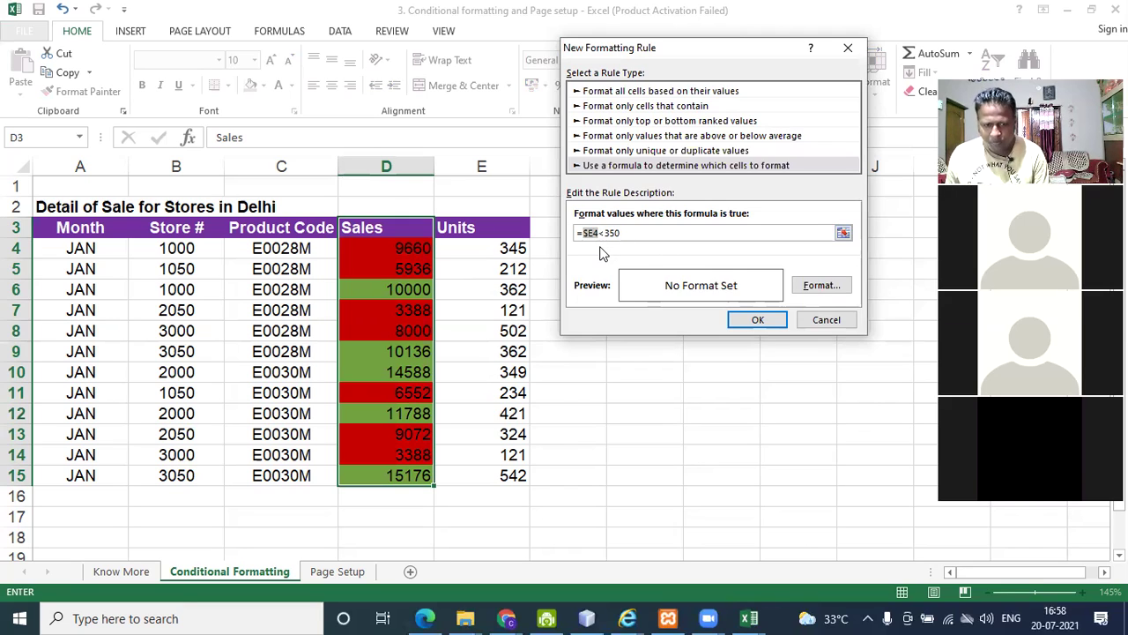
key(F4)
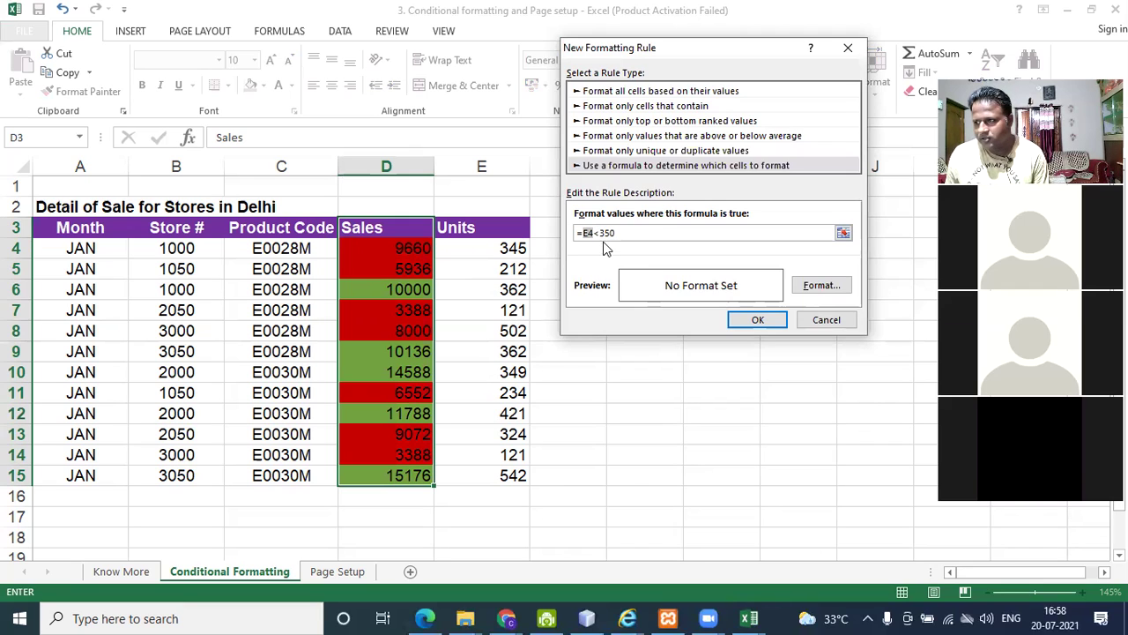
click(647, 233)
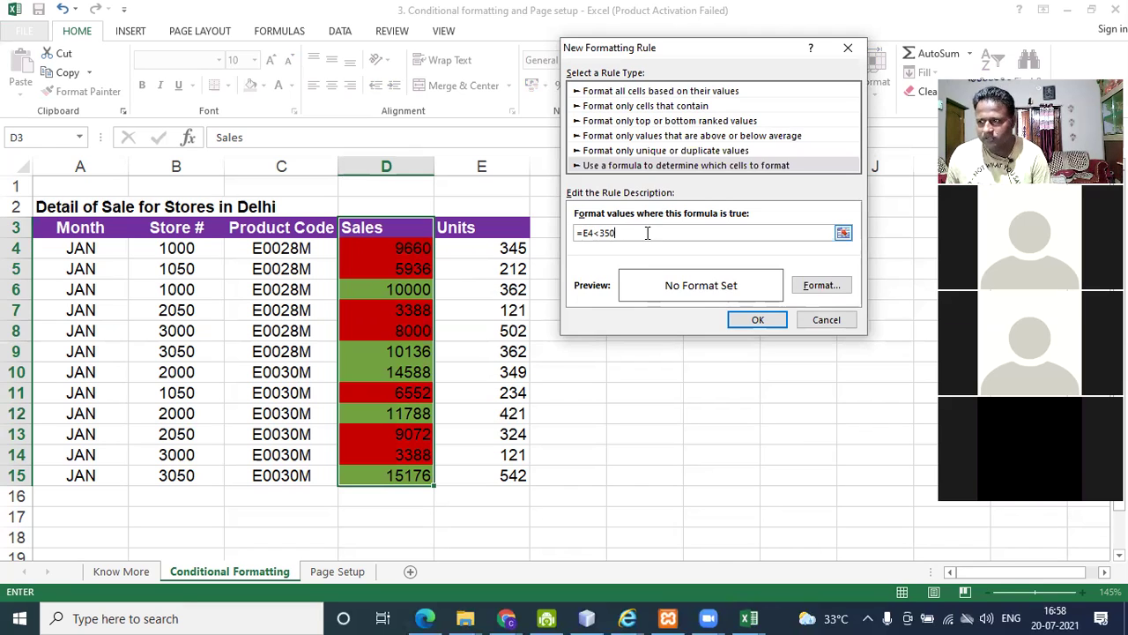
Try giving the formula rule a red fill and applying it to the selected Sales range.
click(809, 290)
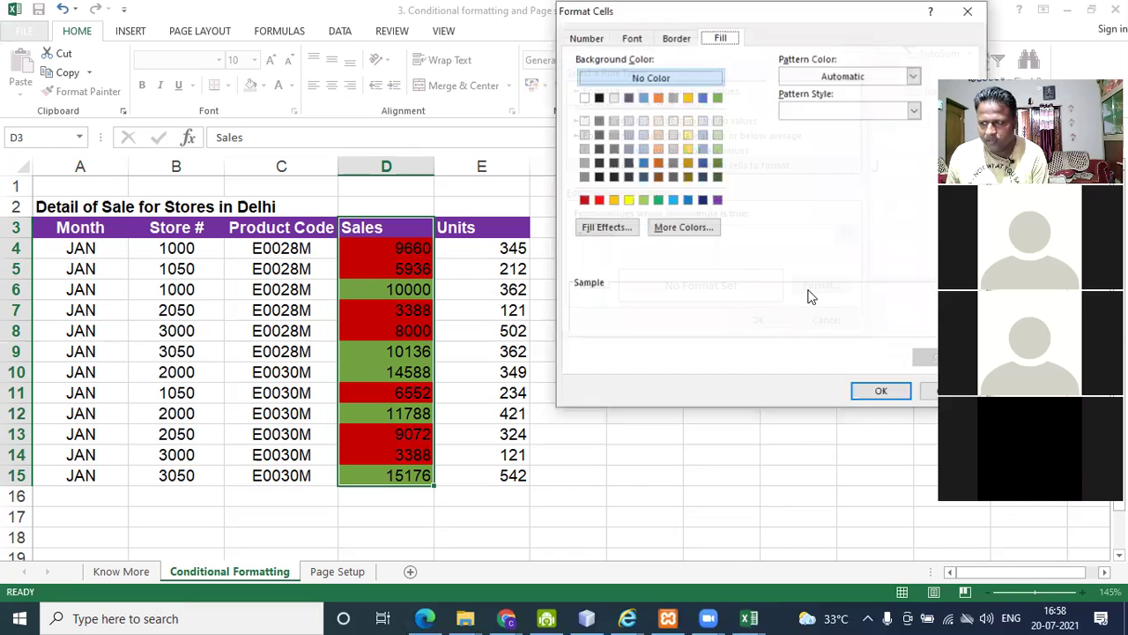
click(599, 201)
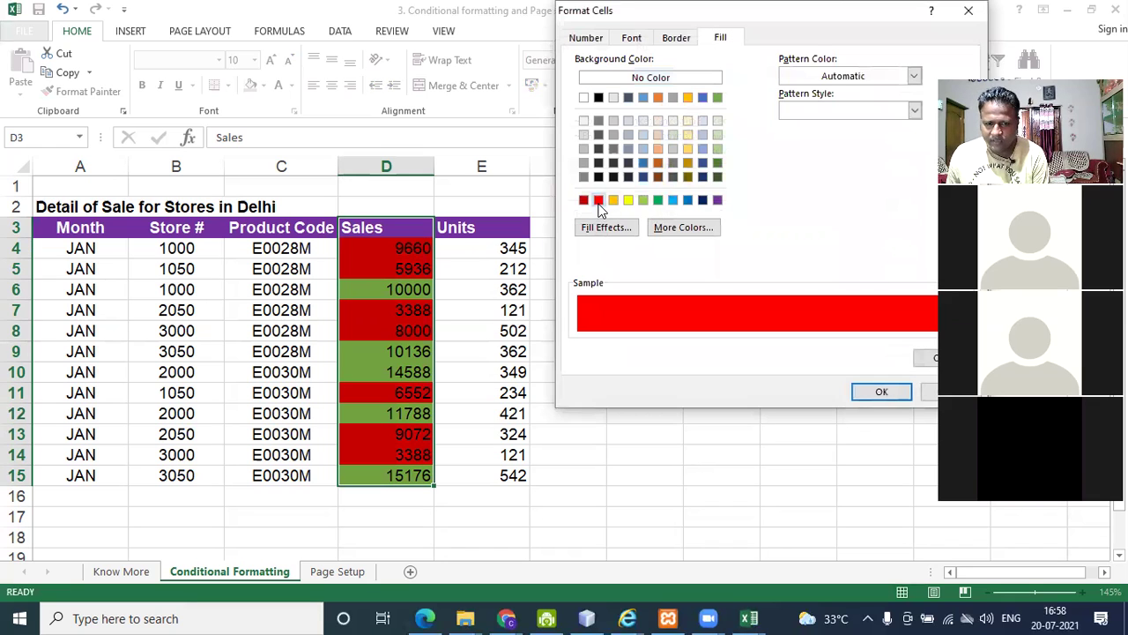
click(868, 395)
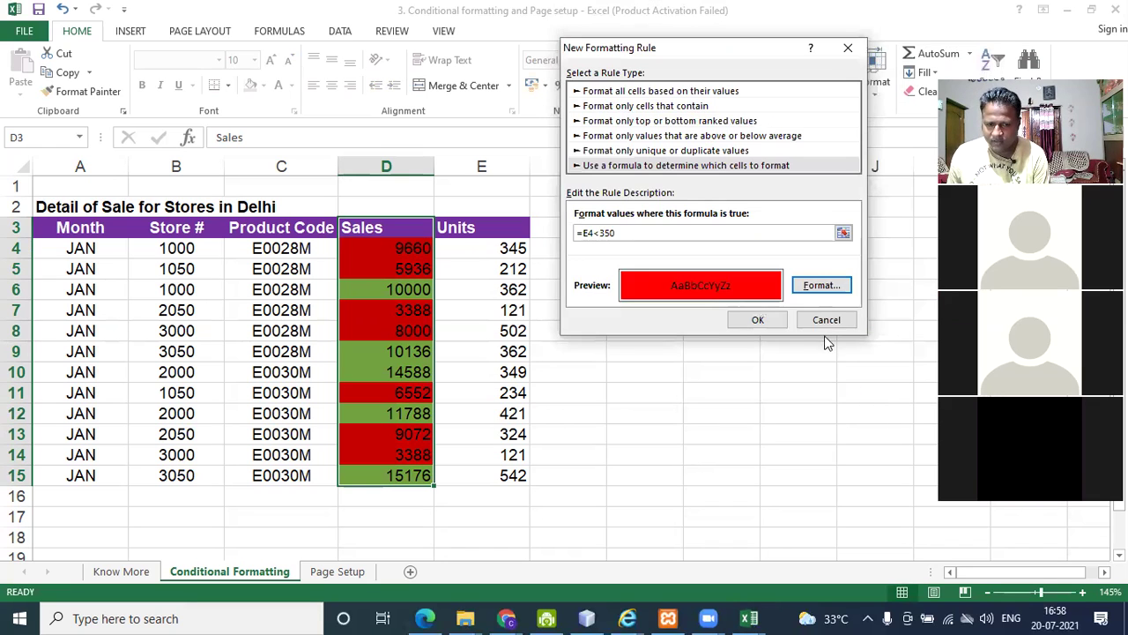
click(765, 319)
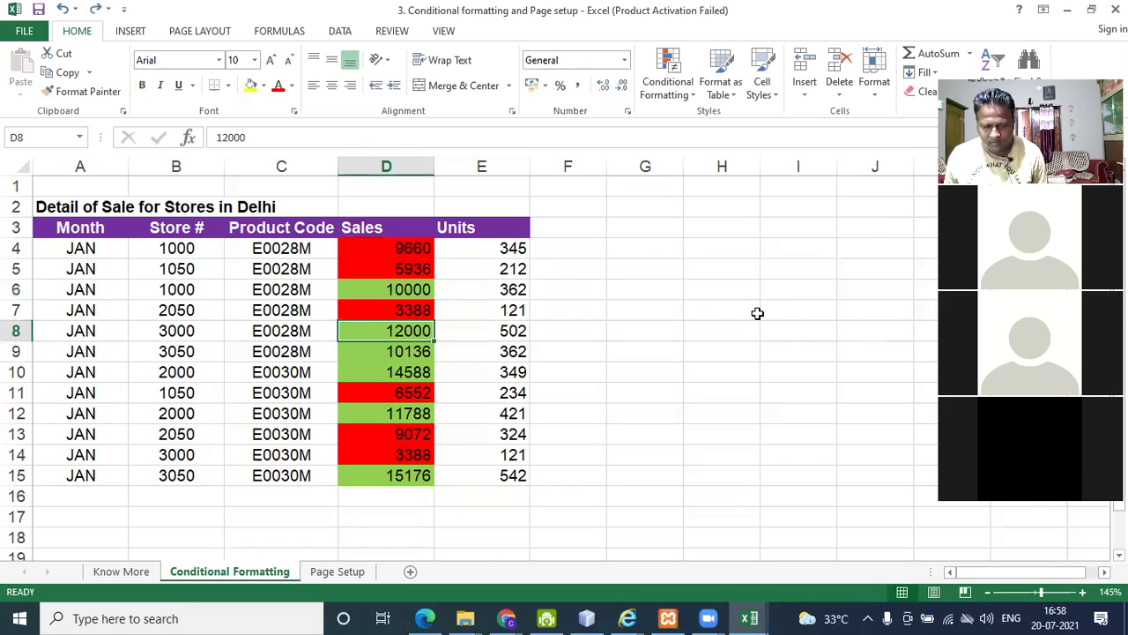
click(751, 328)
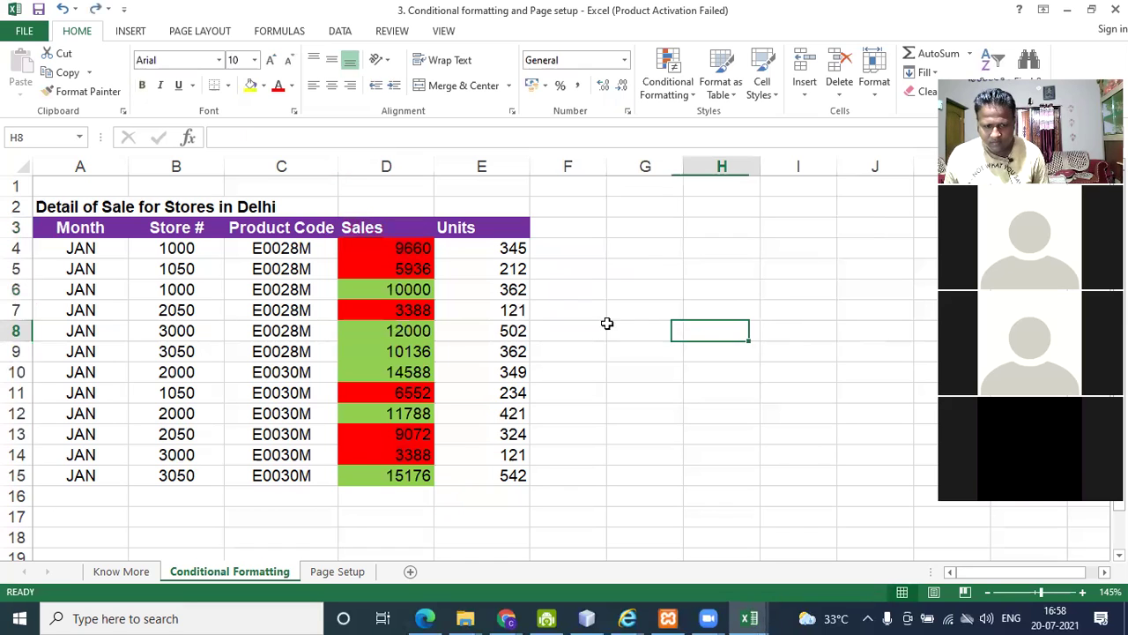
Select the first value in the Units column, cell E4.
click(501, 261)
click(498, 250)
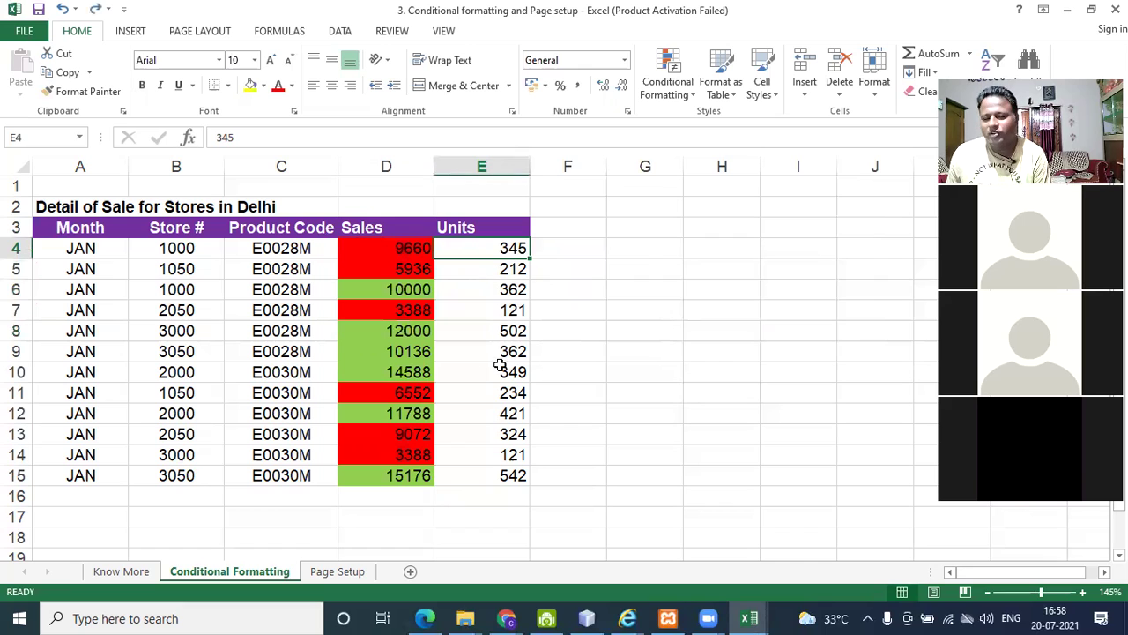